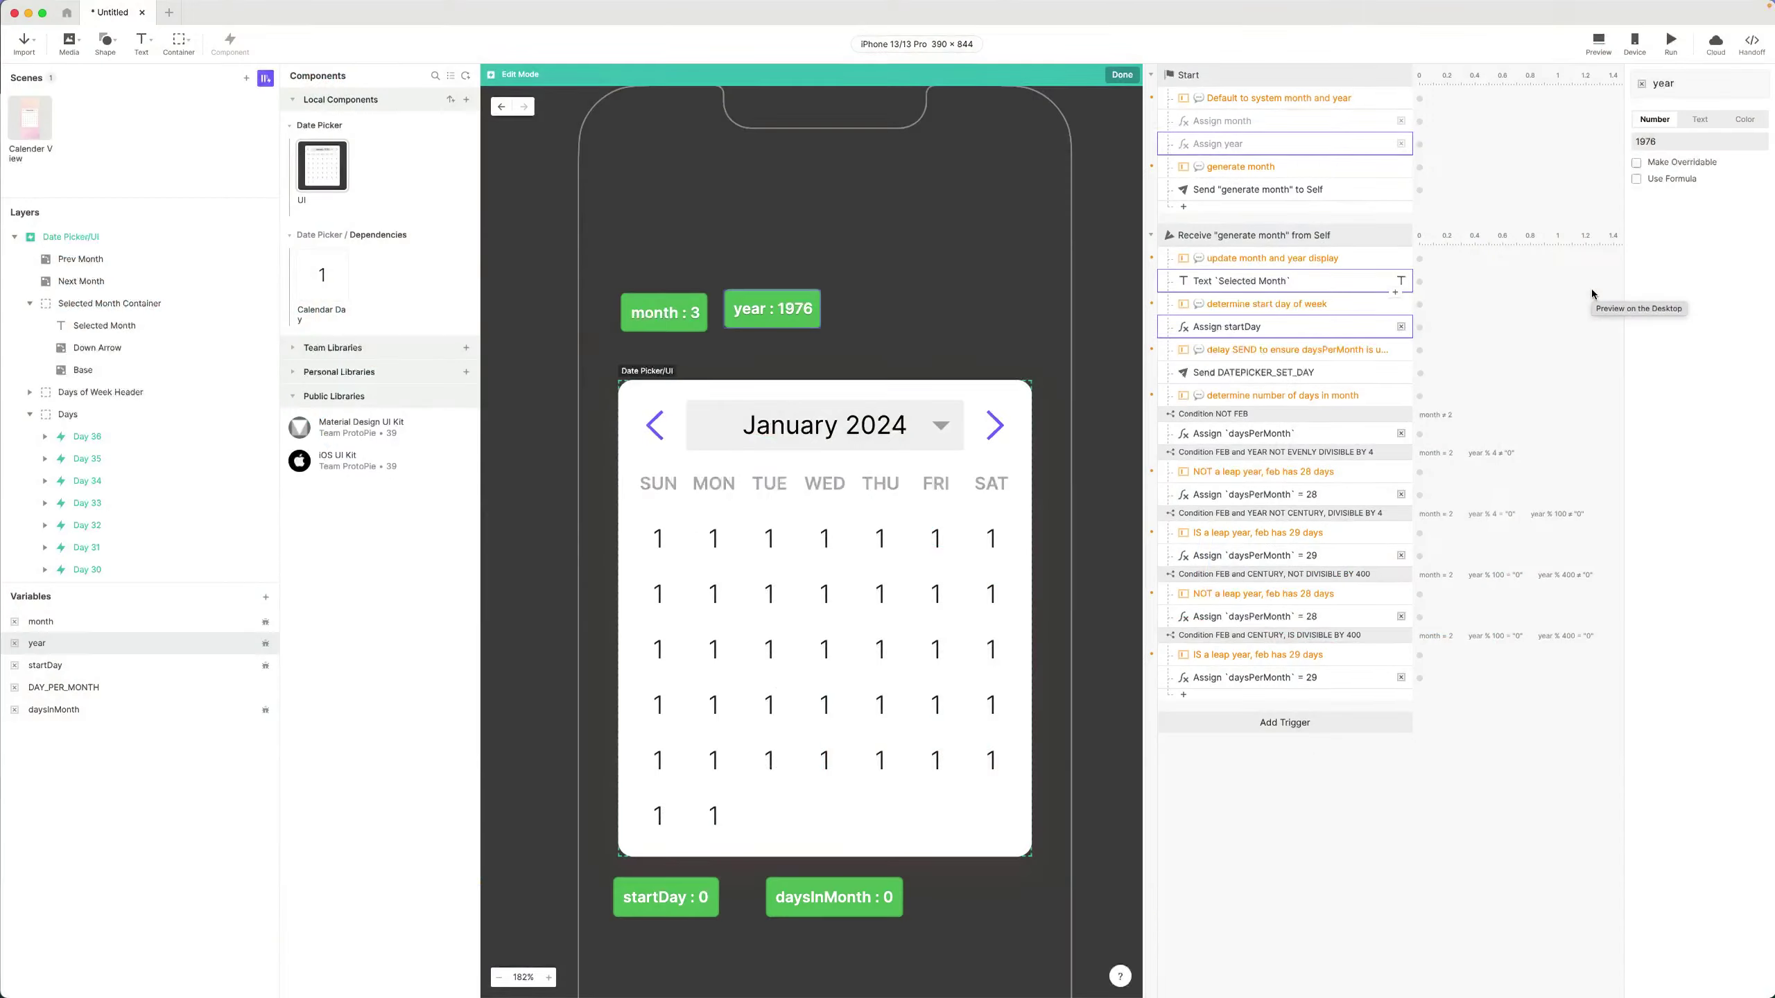
- Inspect the Assign month and Assign year responses of the generate month receive trigger
left_click(1304, 236)
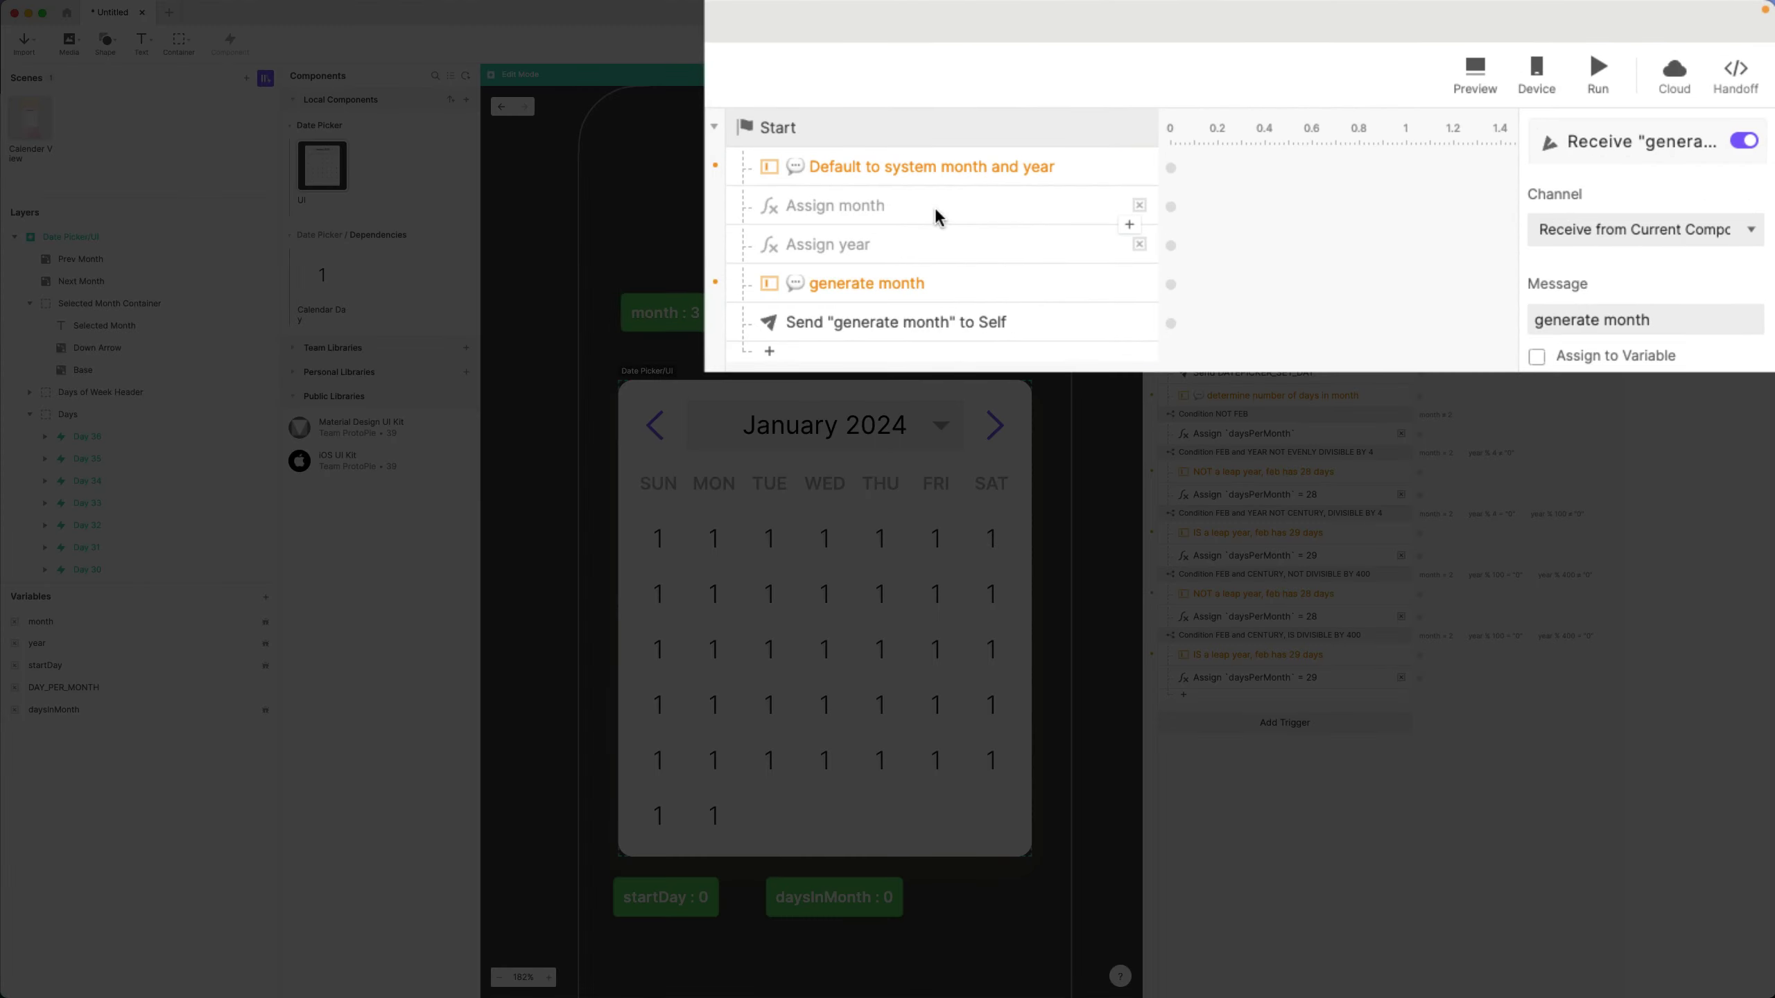
left_click(1283, 129)
left_click(1285, 143, "shift")
left_click(1739, 142)
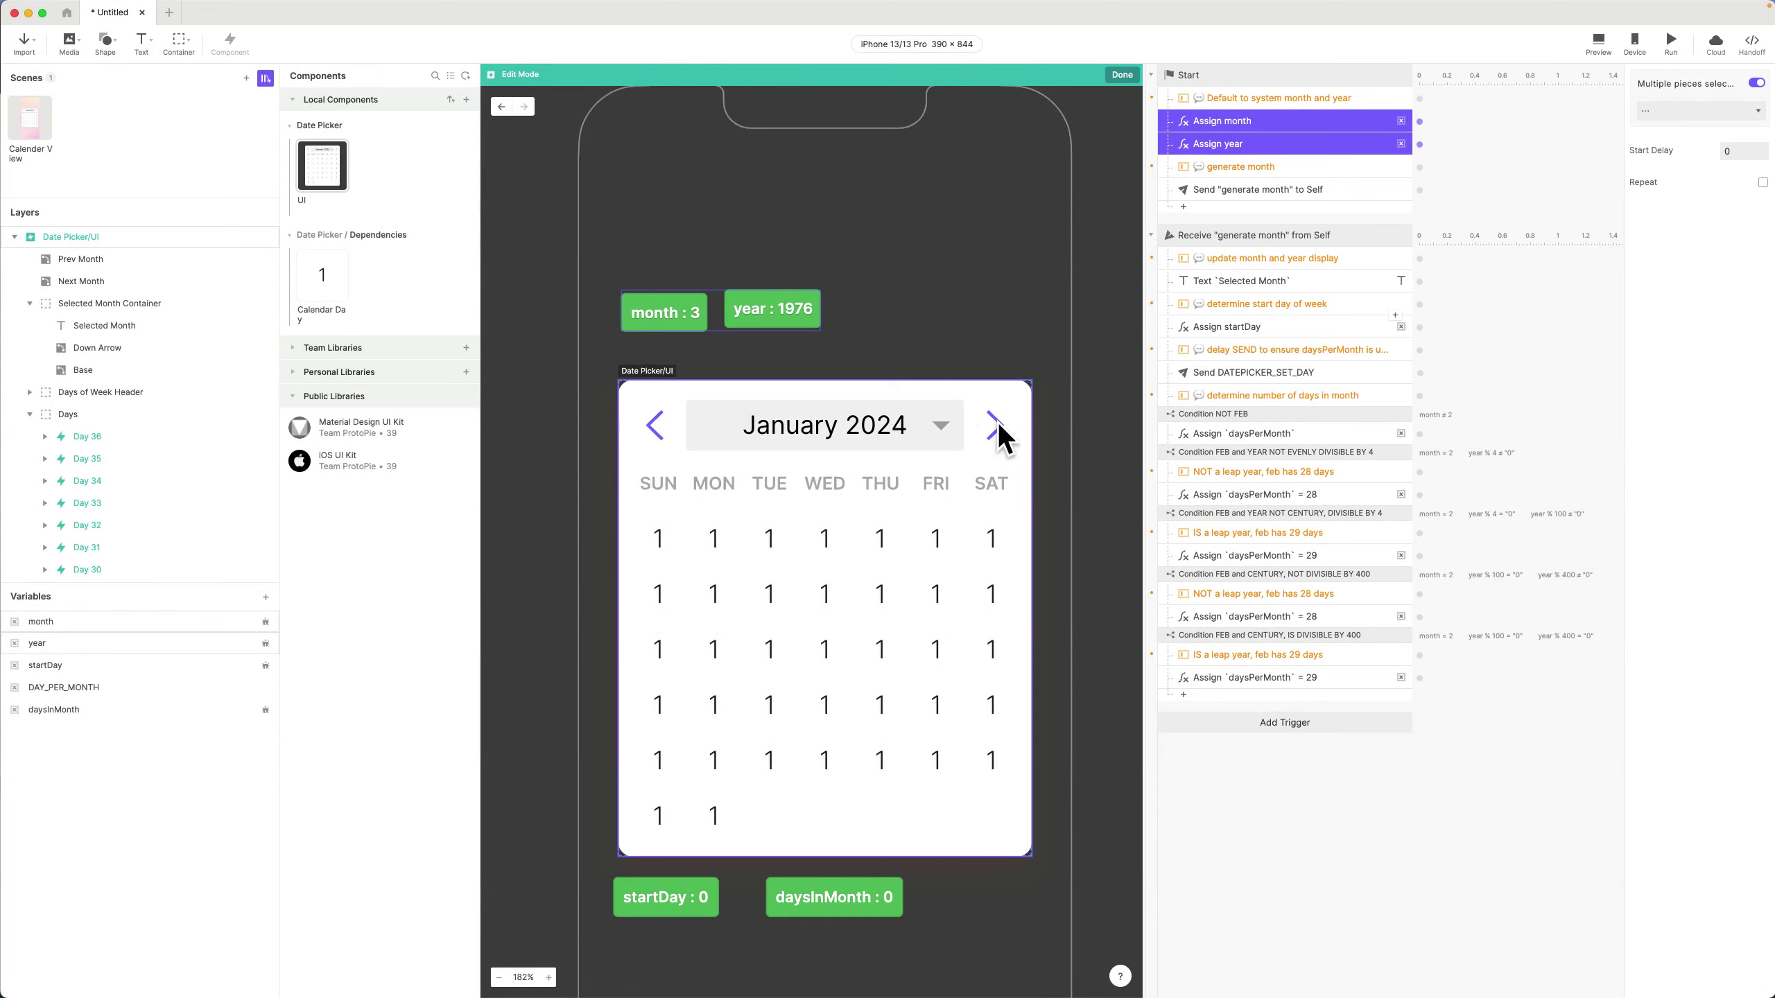
scroll(997, 432, "left", 1)
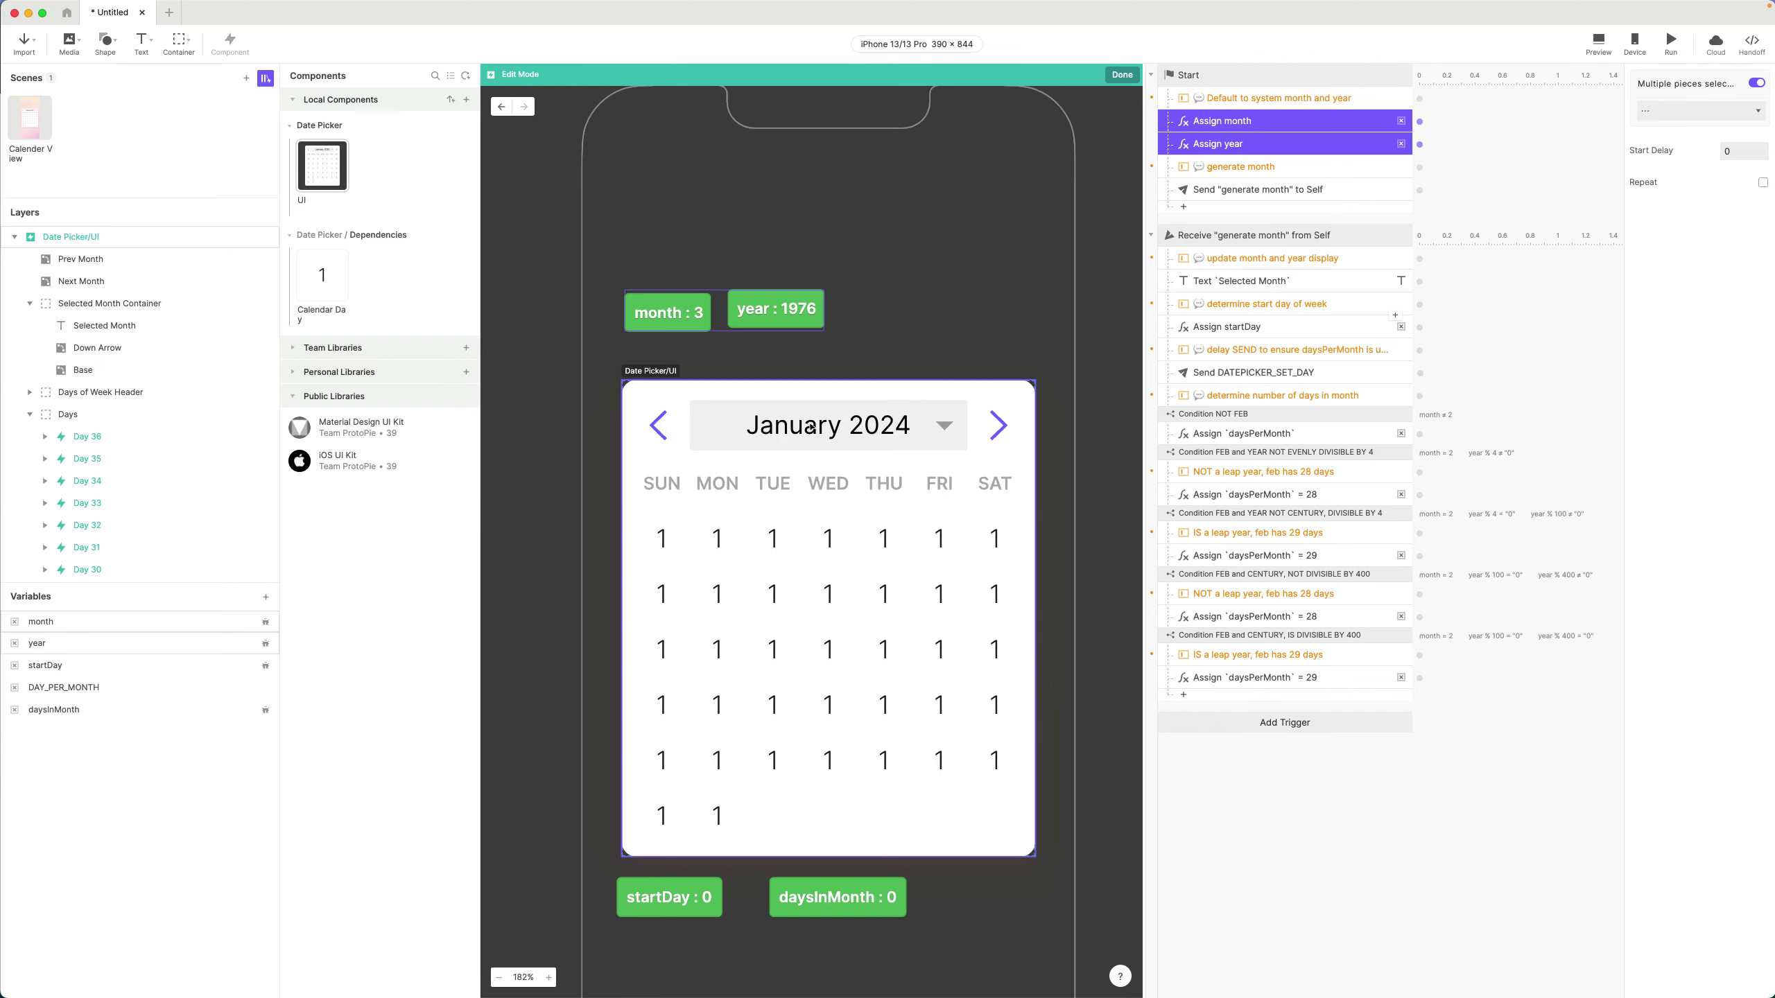
- Add a Tap trigger to the Next Month chevron layer, ready for a response
left_click(1309, 773)
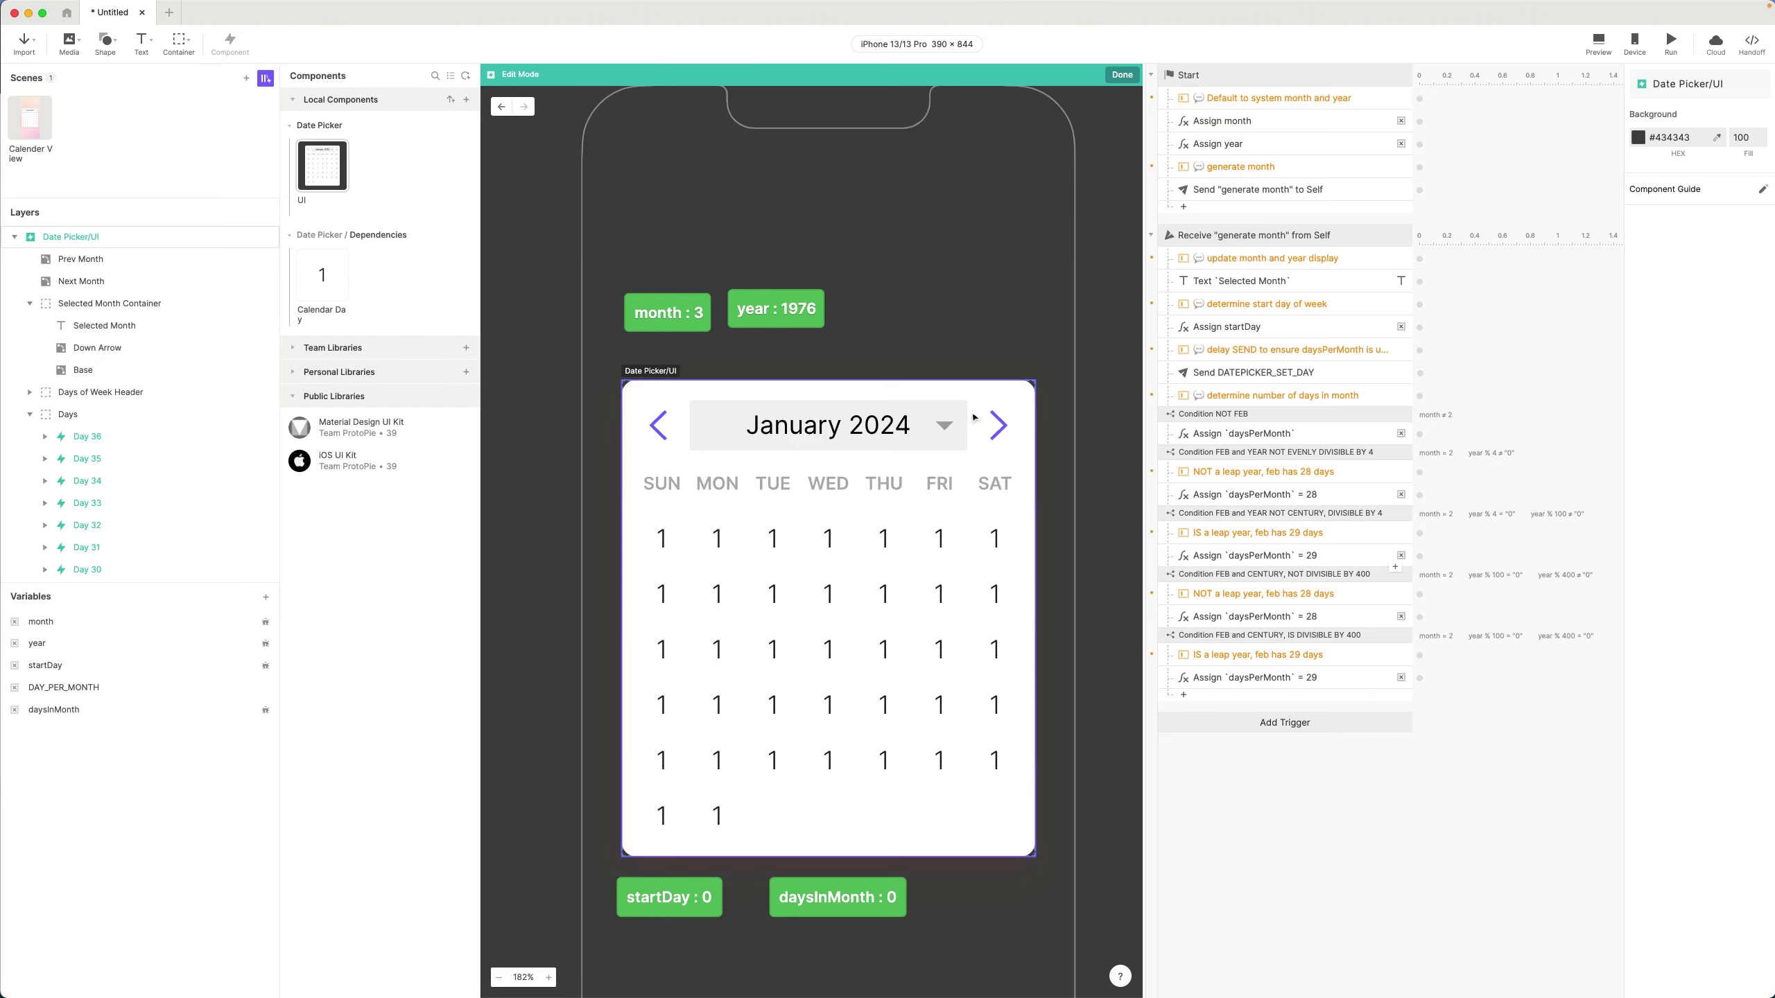
left_click(999, 434)
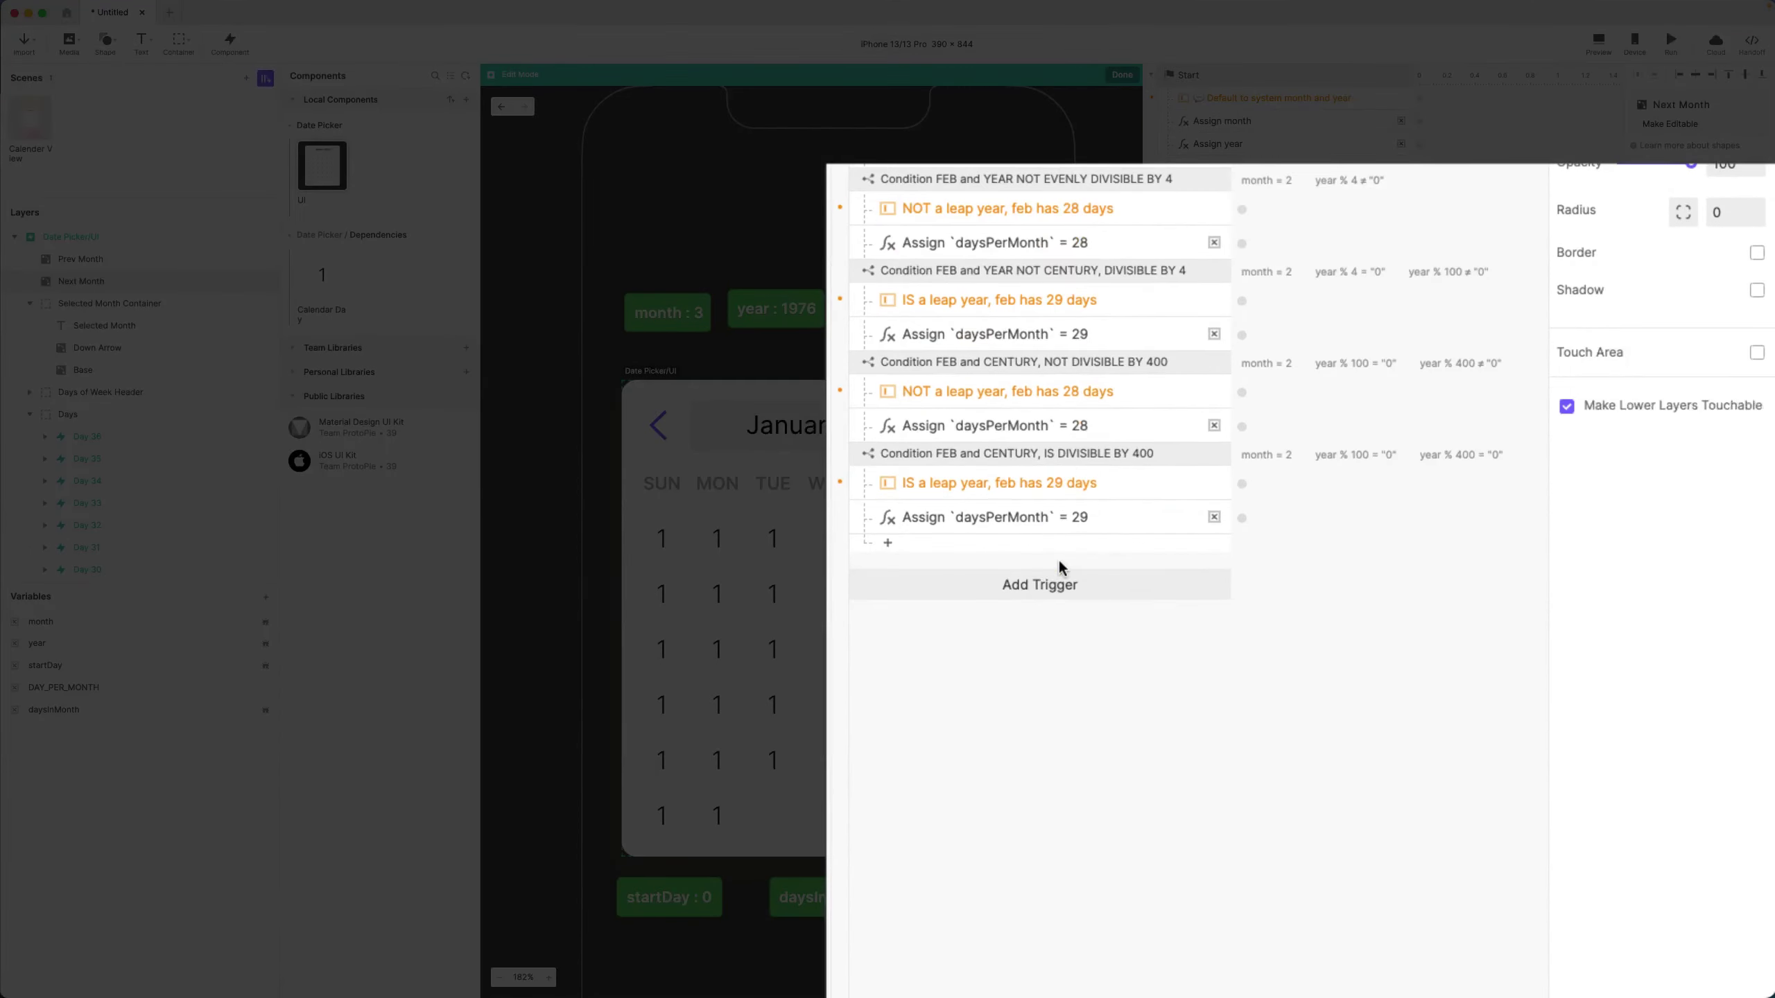
left_click(1284, 722)
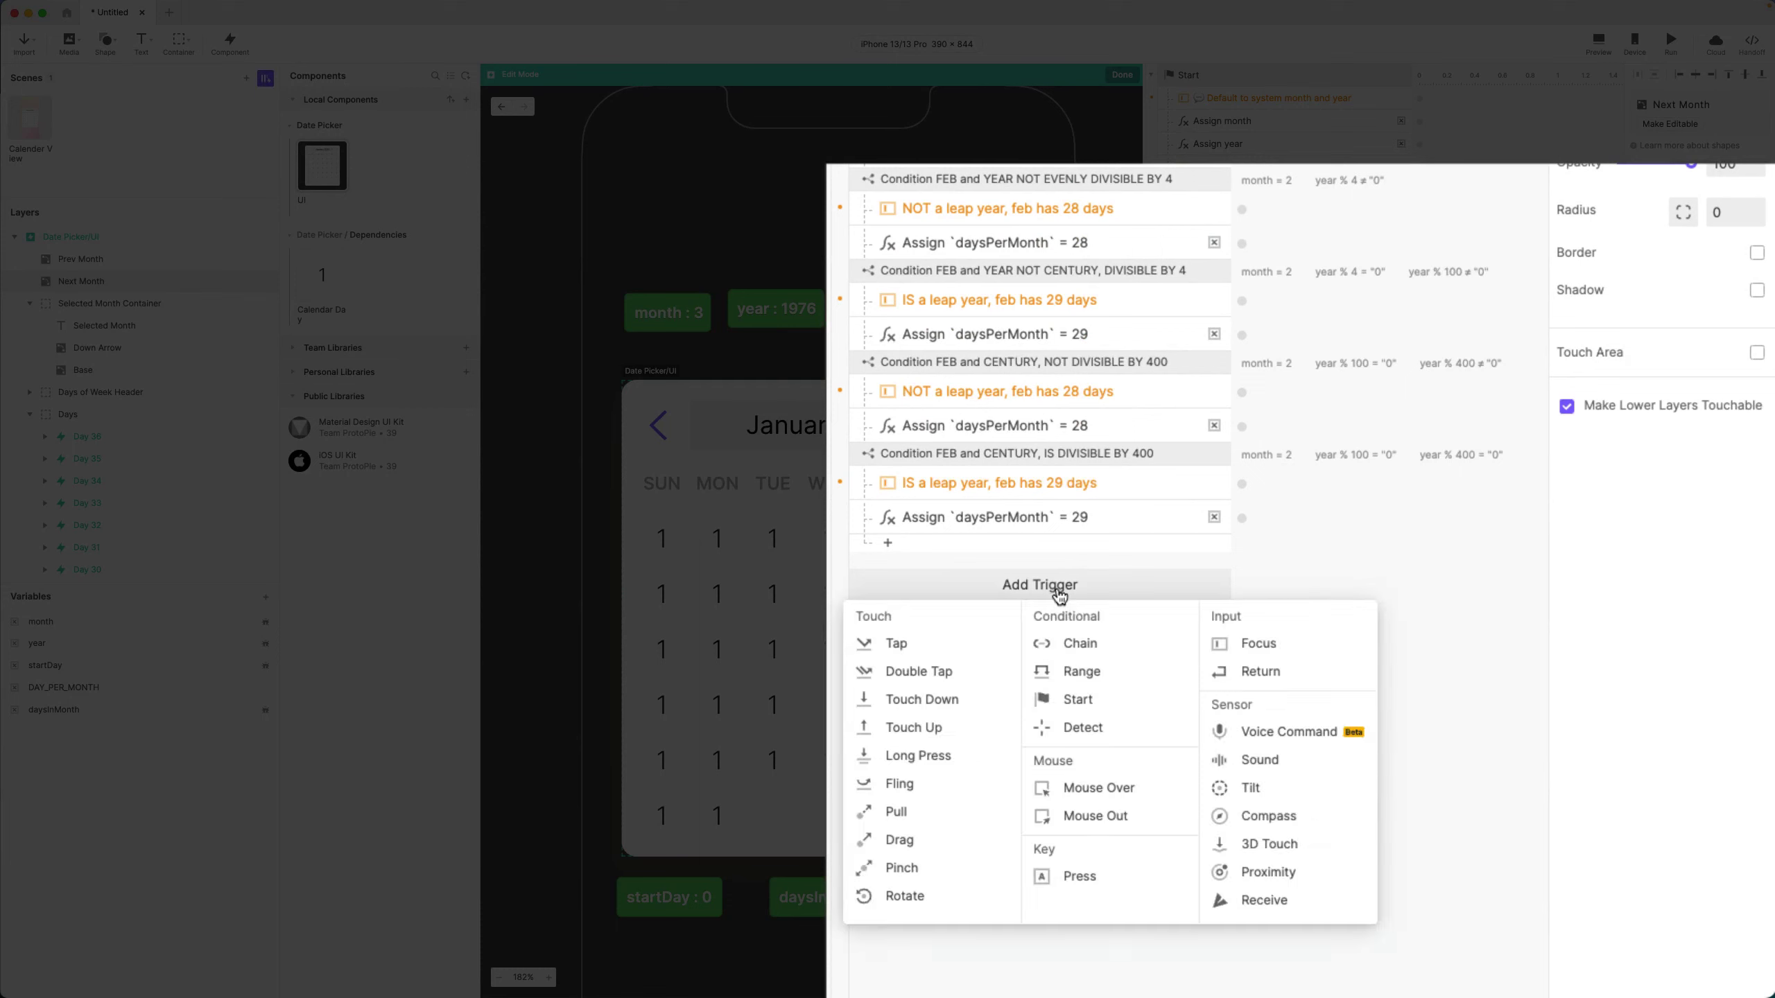
left_click(935, 655)
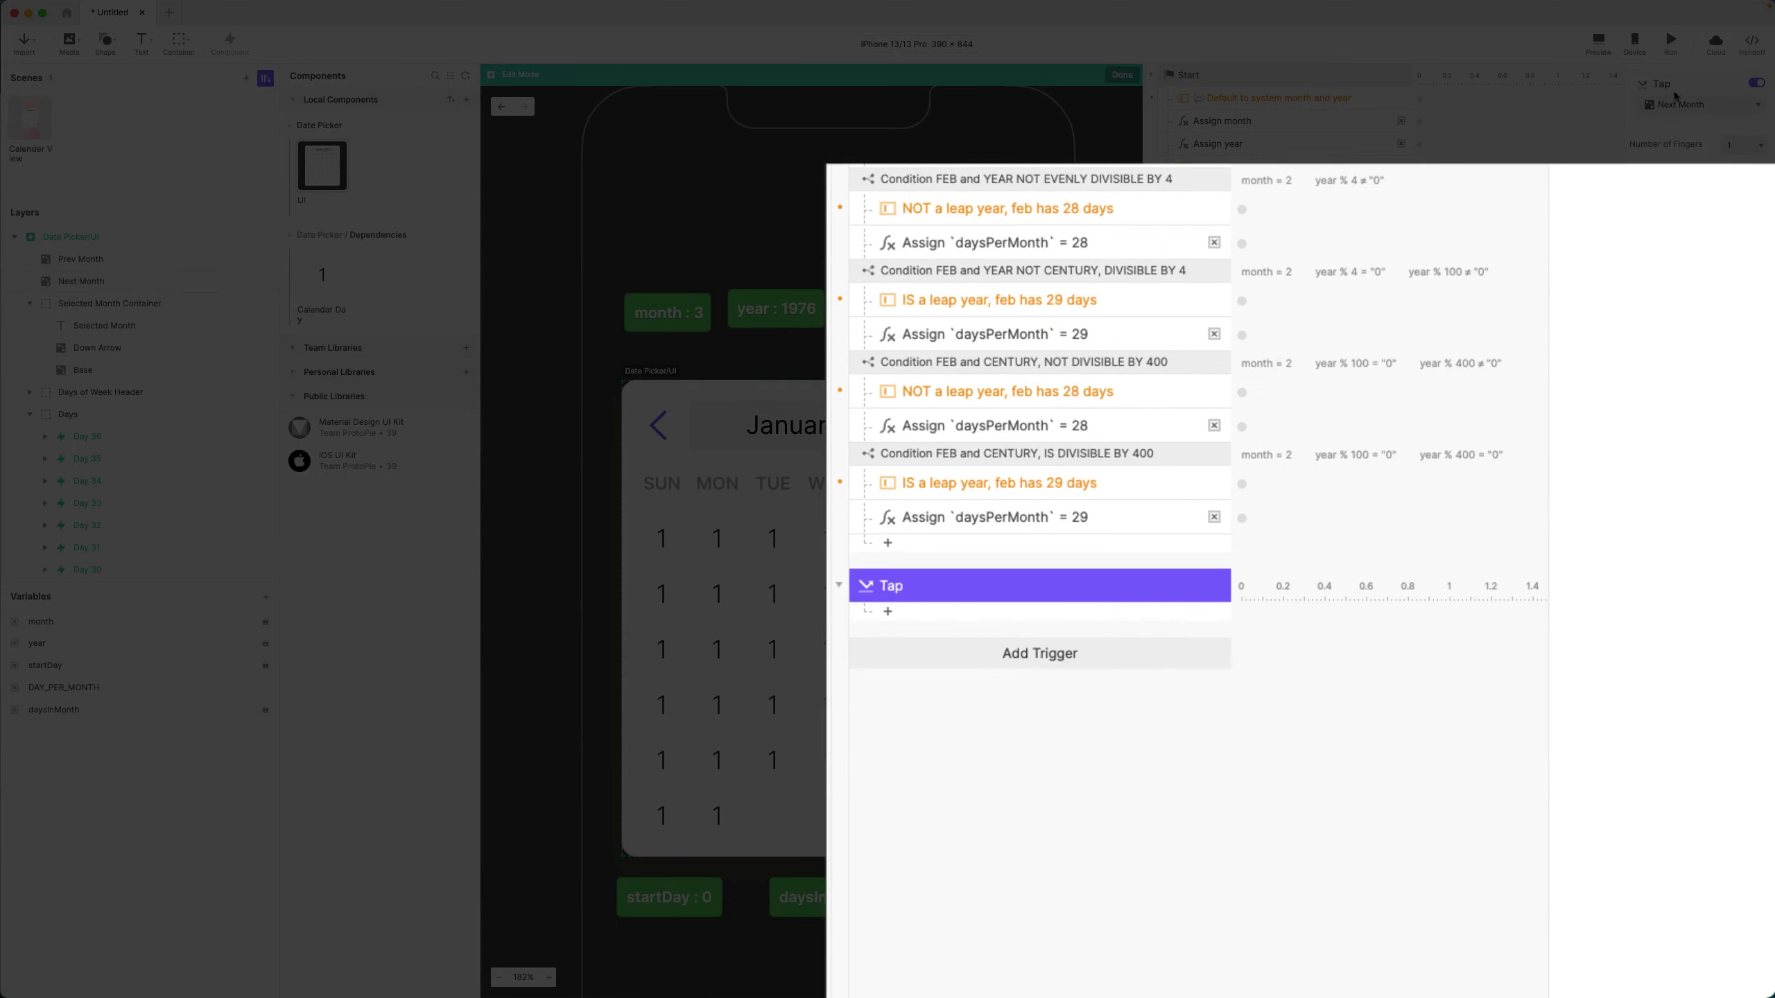
left_click(910, 612)
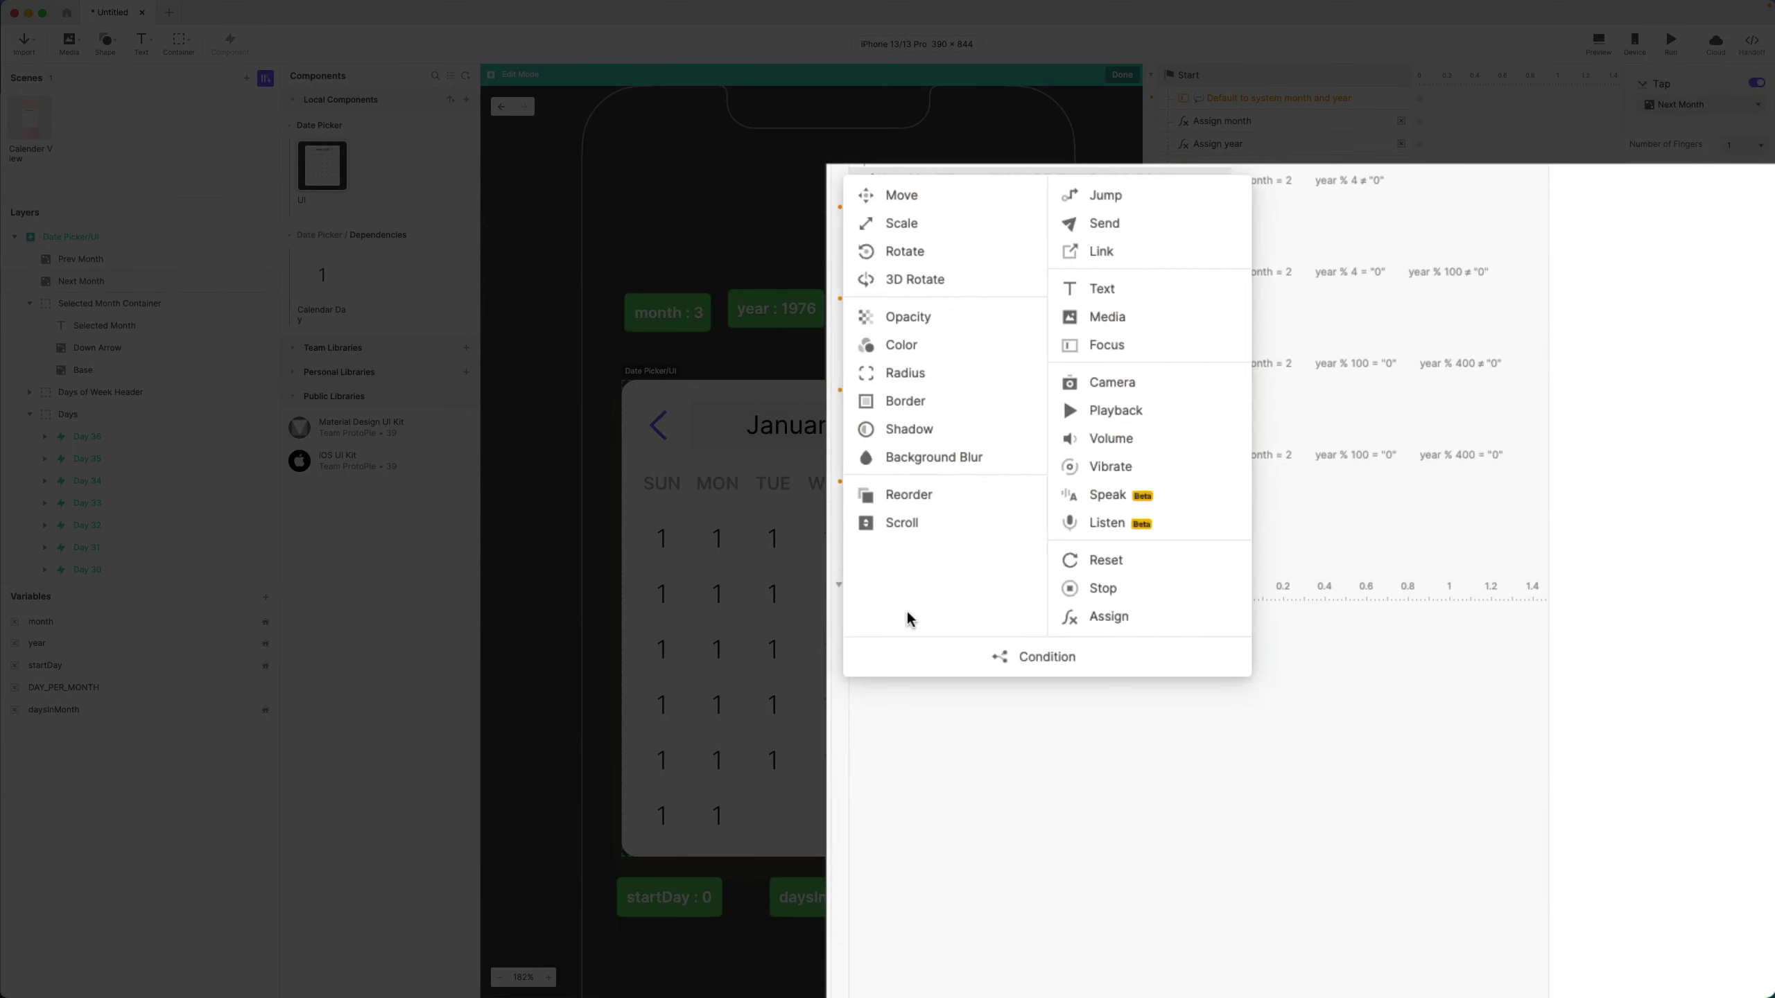
- Add a Condition under the tap that checks month is not equal to 12
left_click(1054, 660)
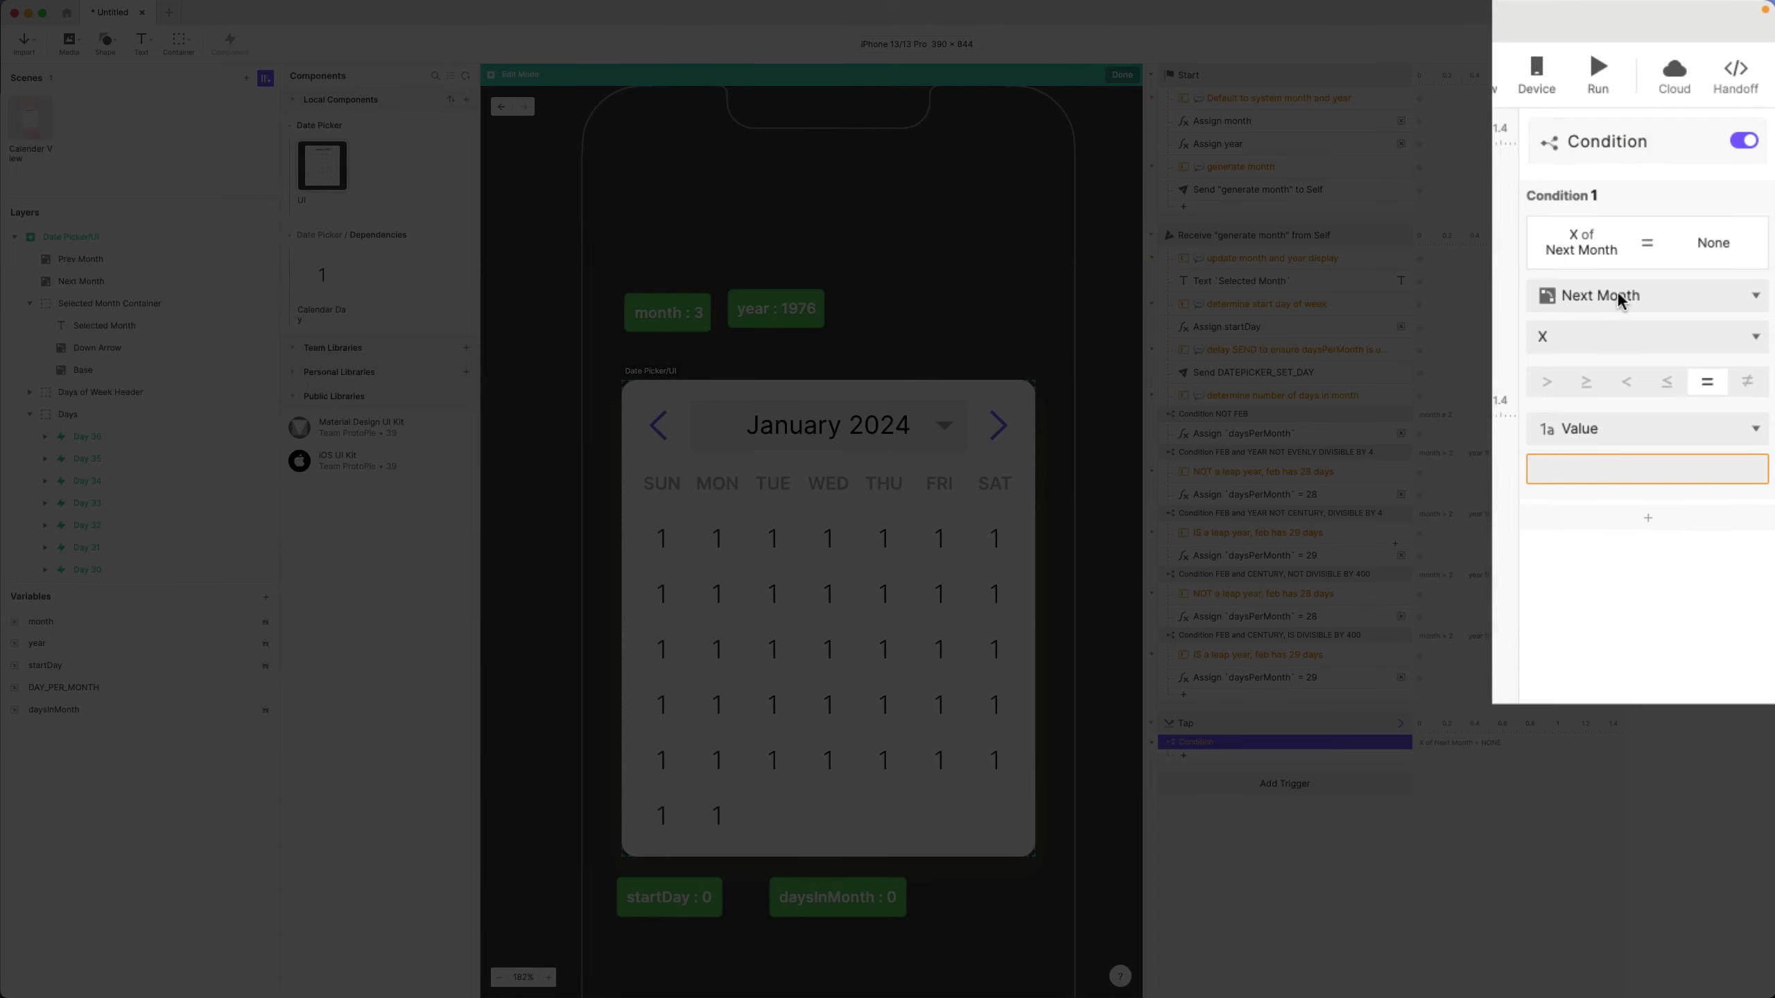
left_click(1616, 292)
left_click(1578, 423)
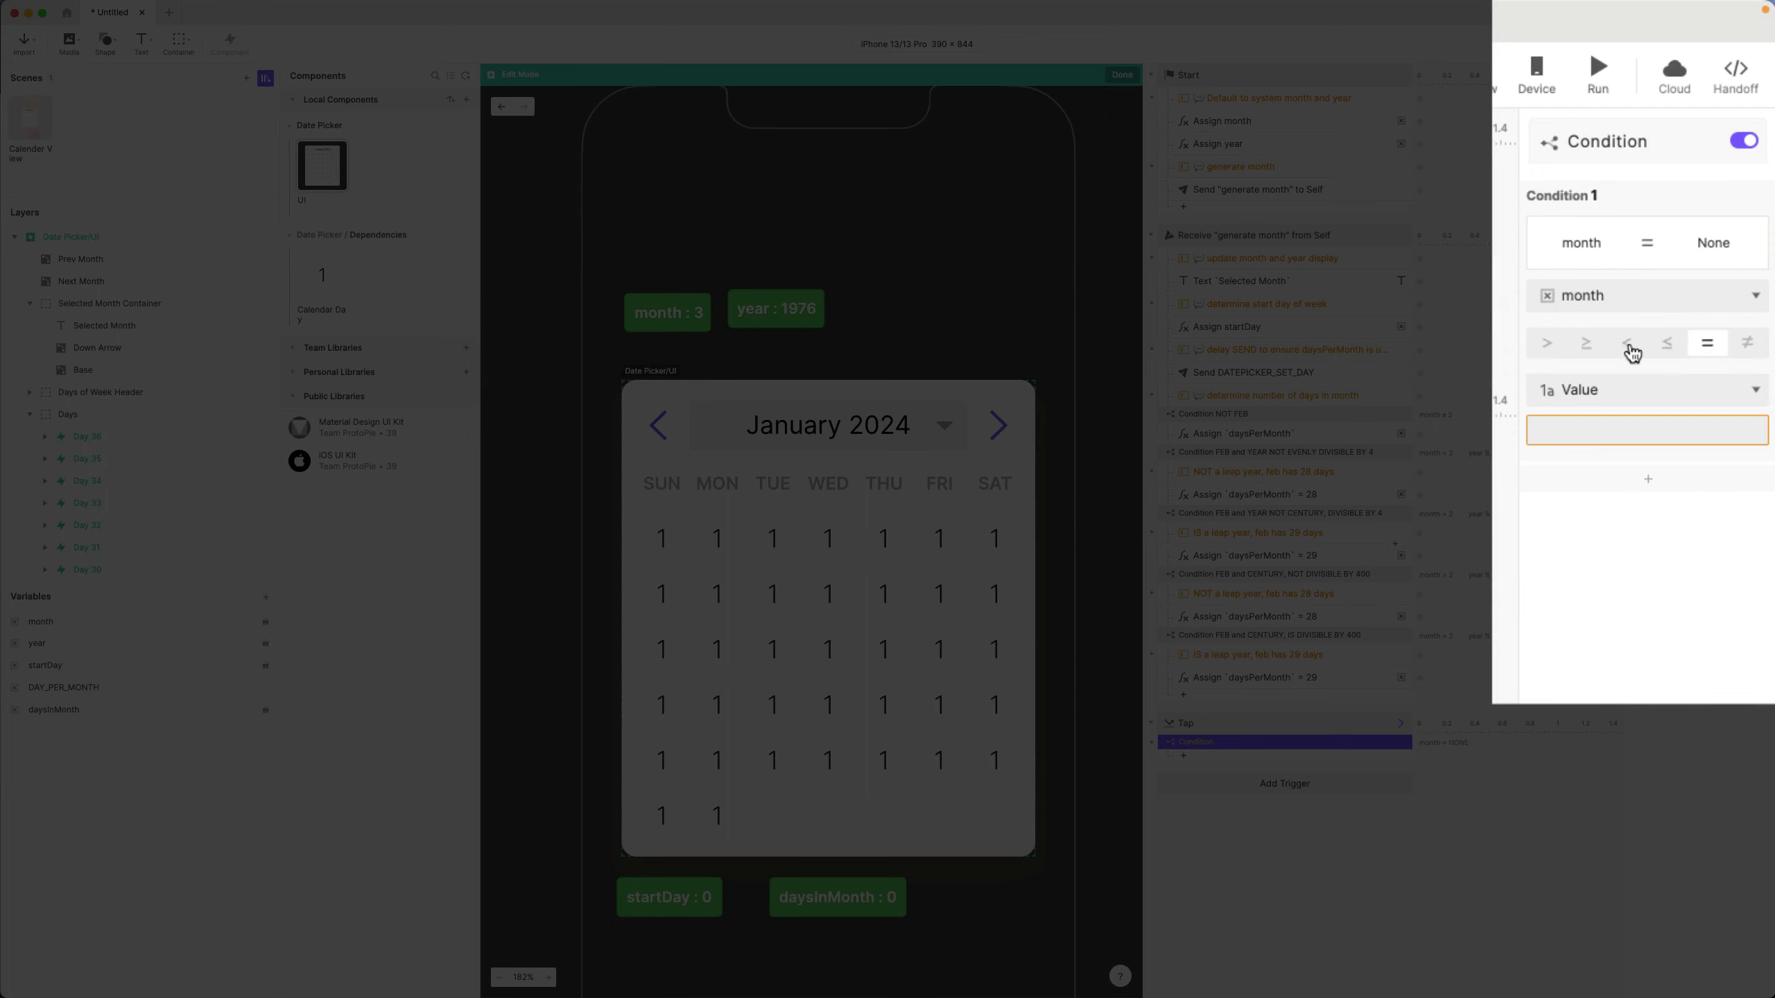
left_click(1630, 347)
left_click(1608, 427)
type("12")
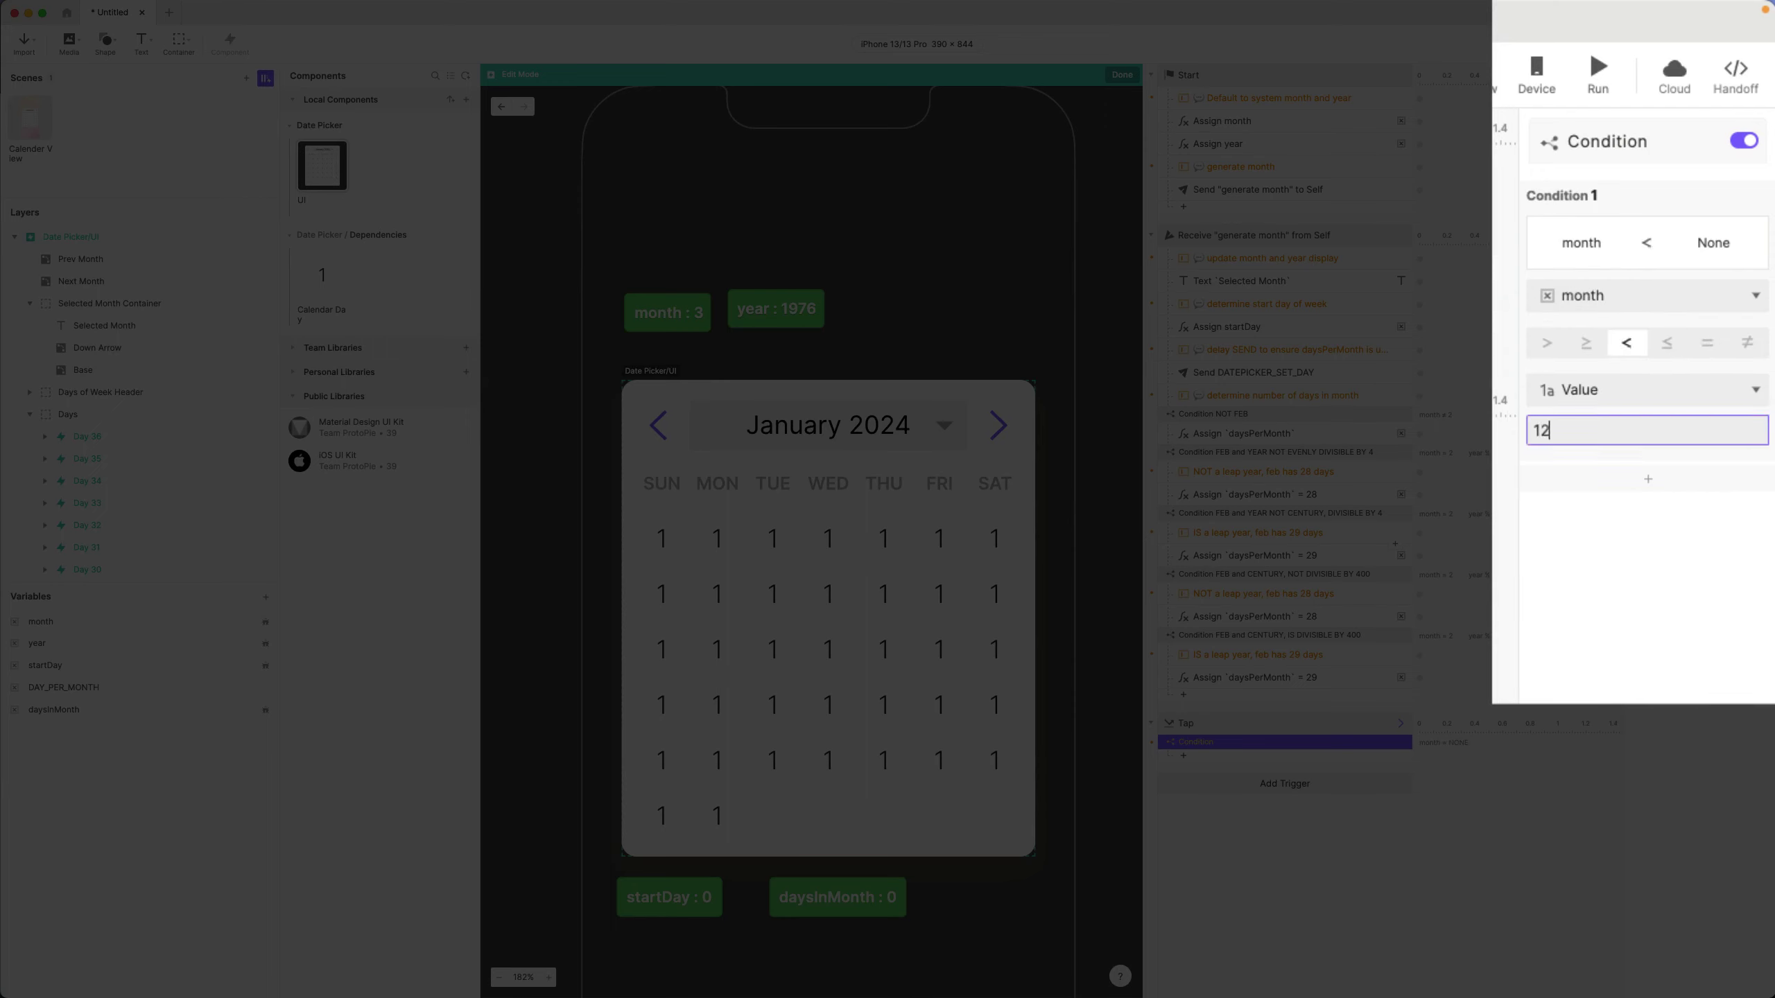
key("Return")
left_click(1747, 342)
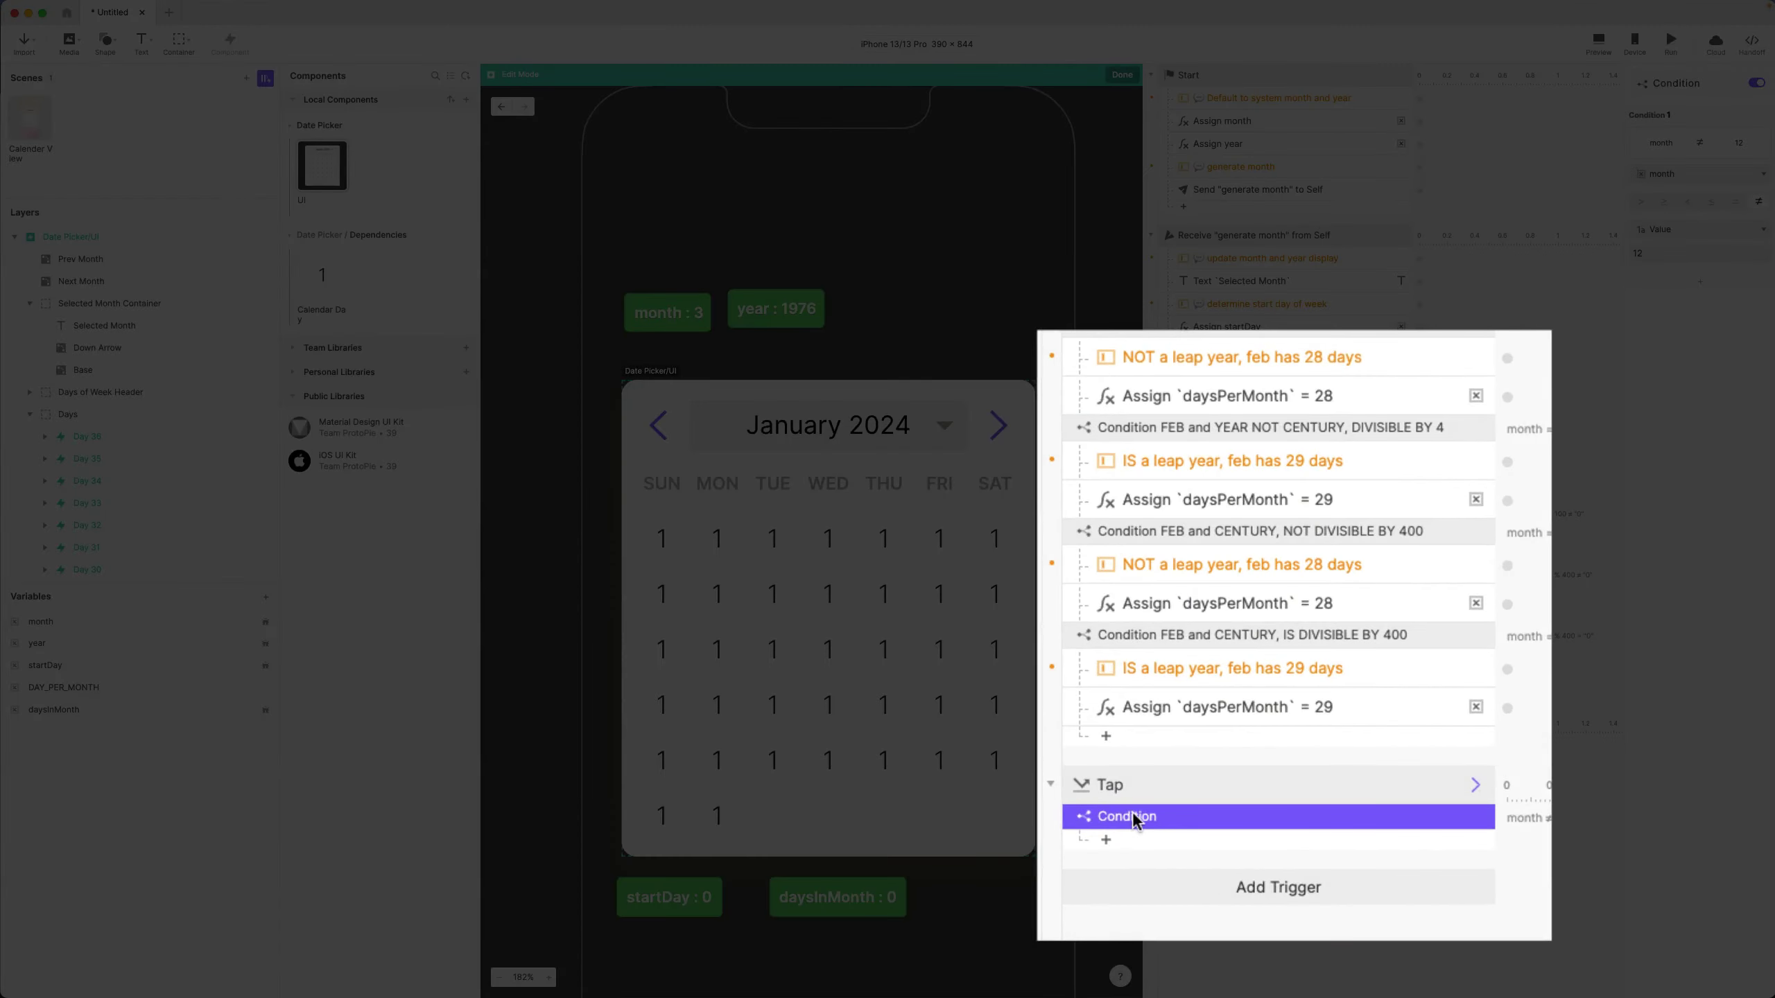
- Rename the condition to Condition NOT DEC
double_click(1202, 742)
type("NO")
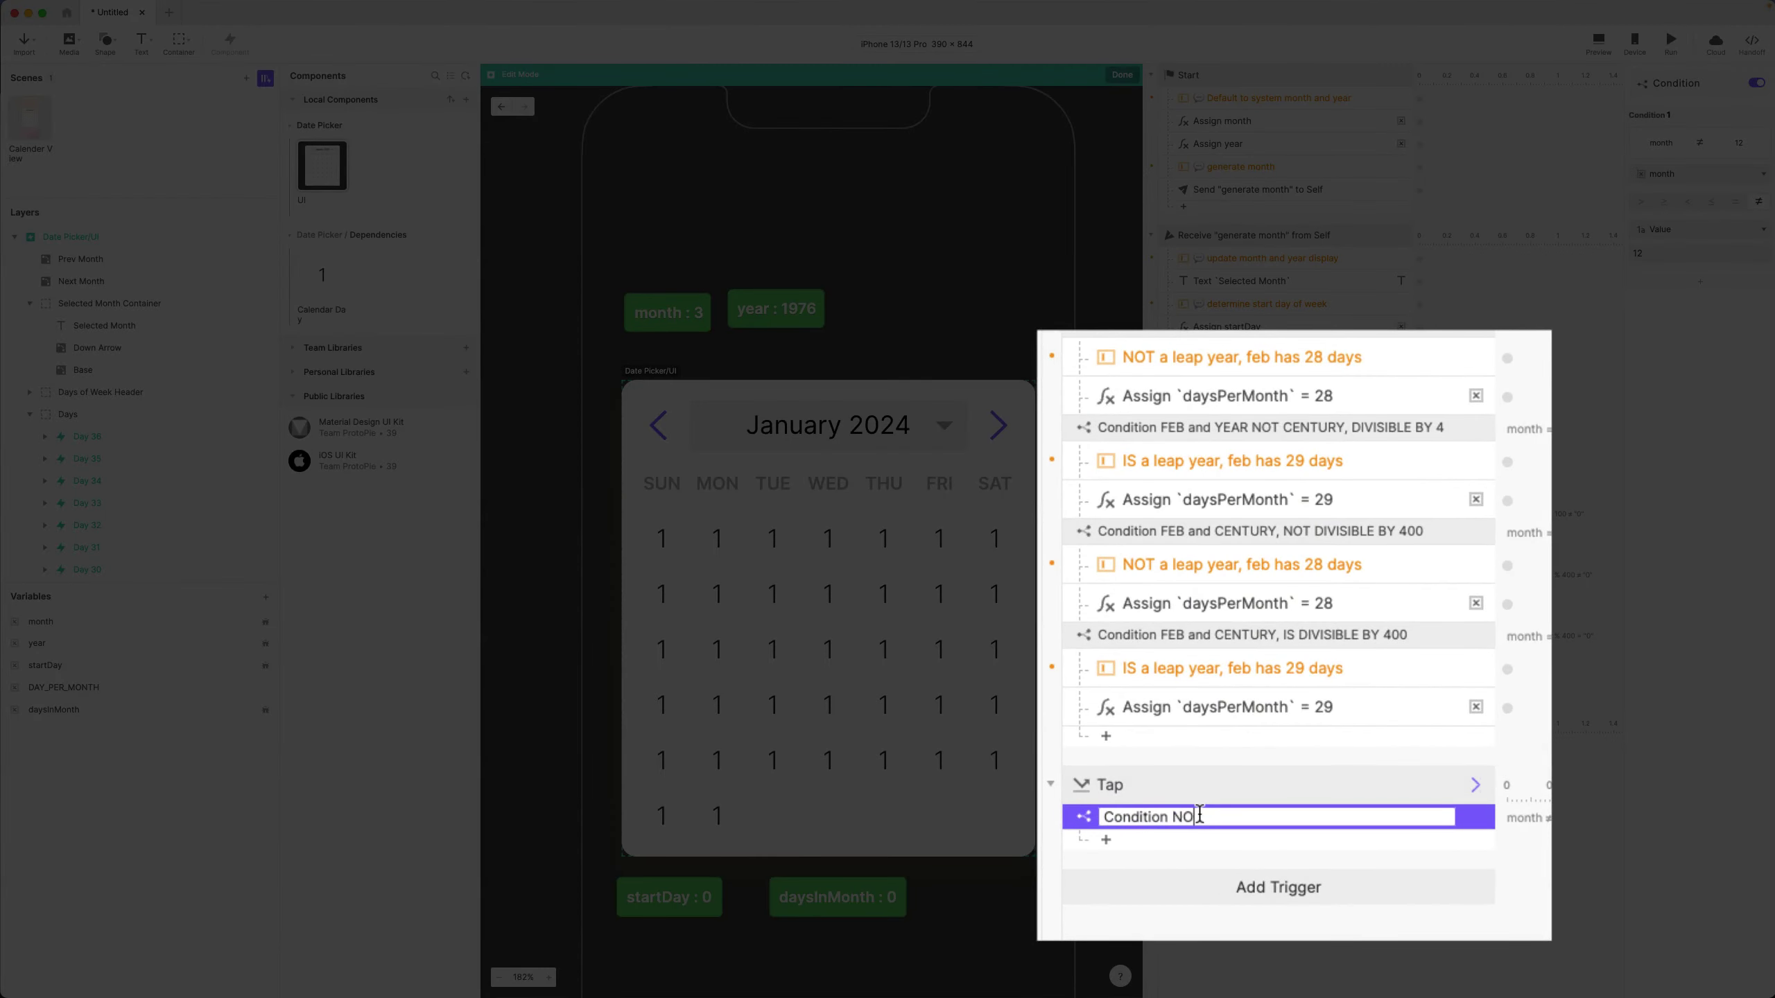
type("T DEC")
key("Return")
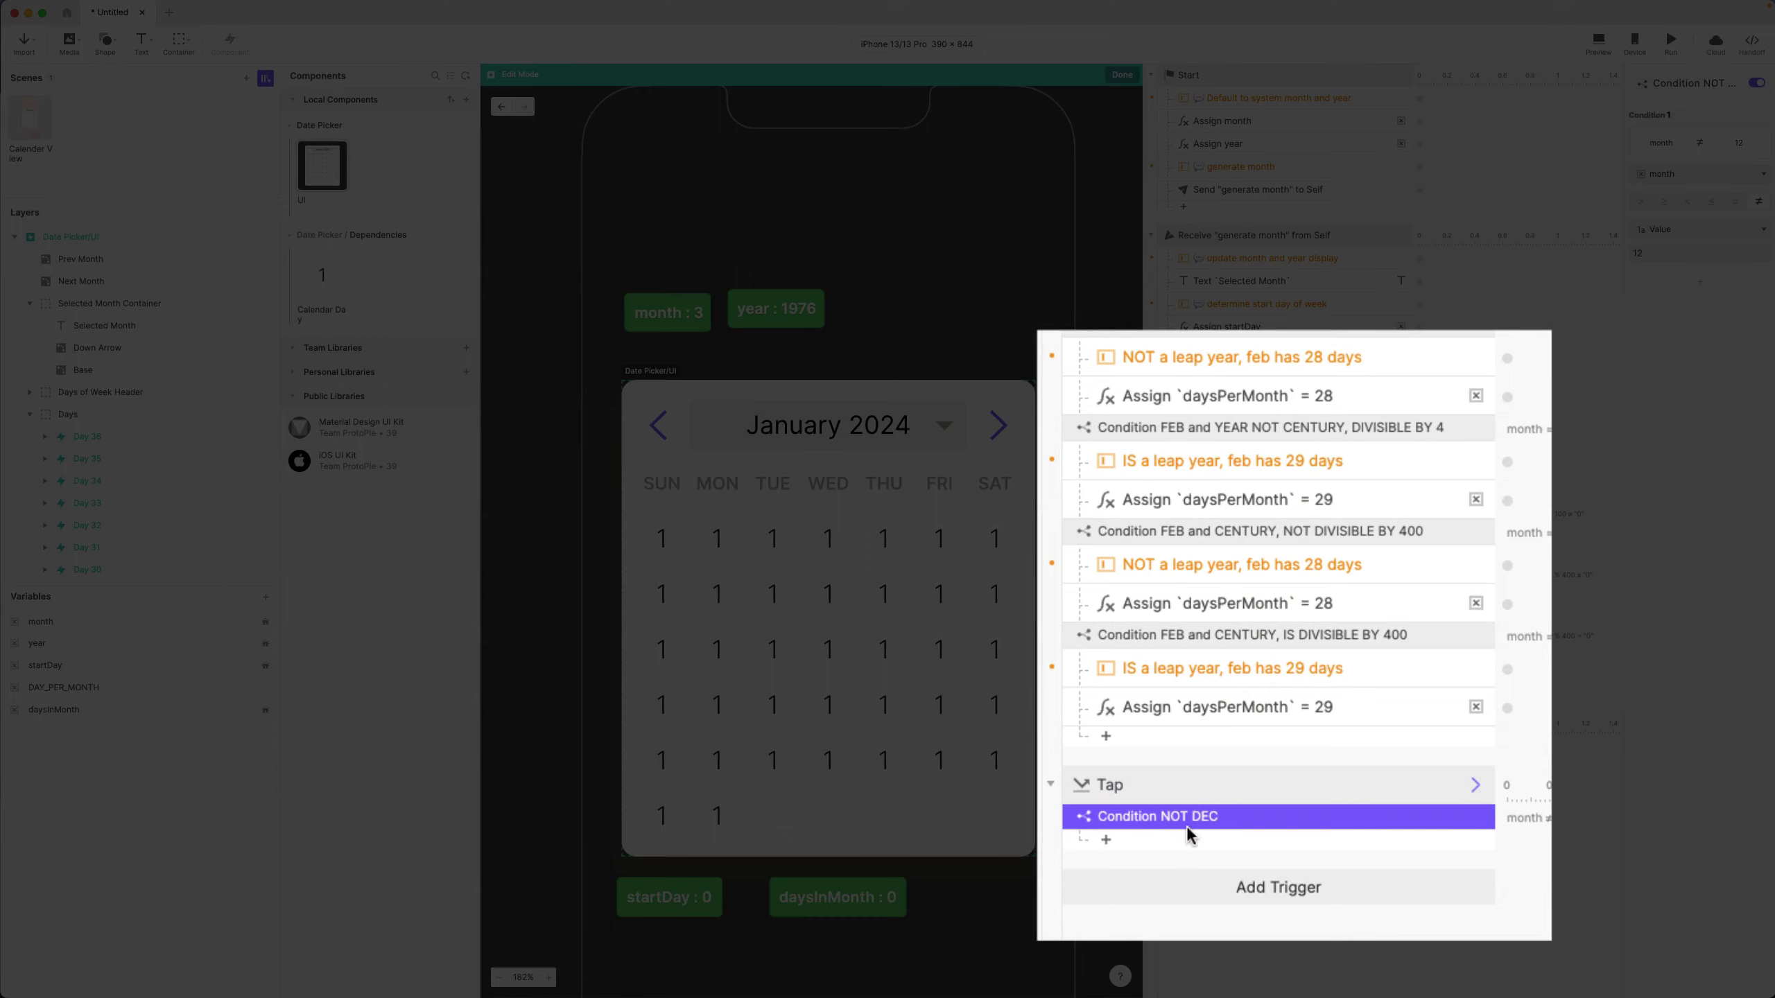
- Add an Assign response in the condition setting month to month + 1
left_click(1156, 841)
left_click(1348, 854)
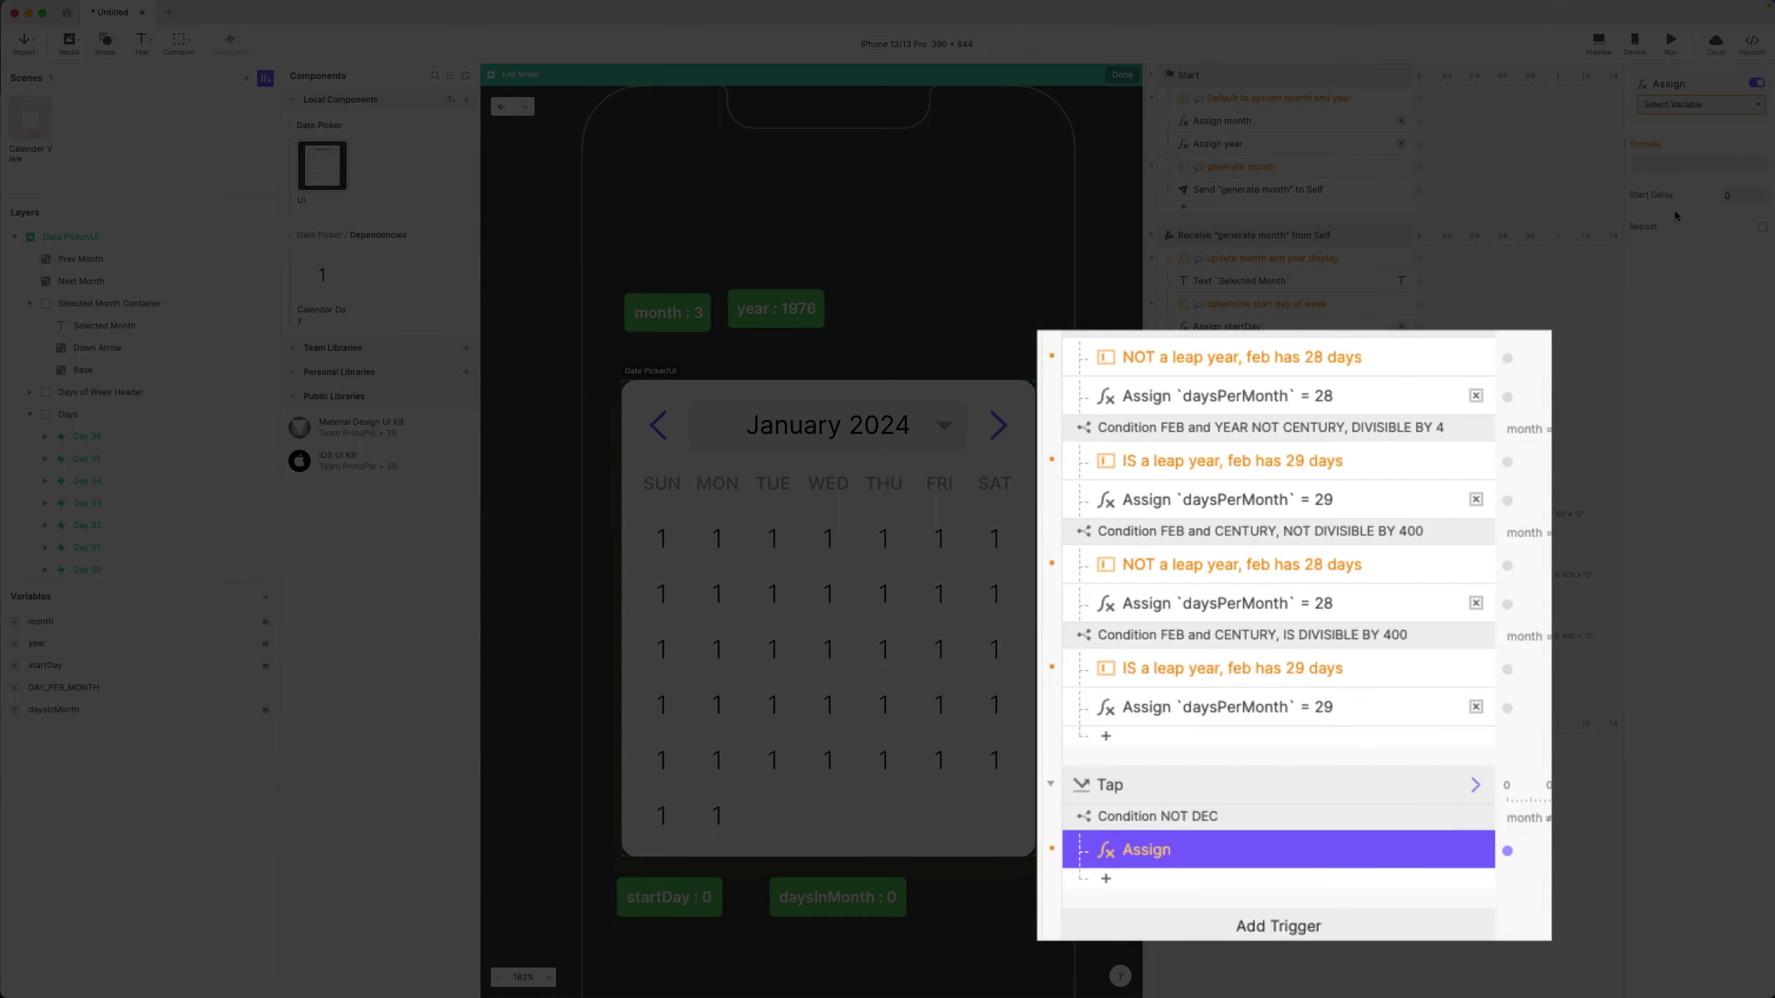
left_click(1687, 104)
left_click(1662, 145)
left_click(1602, 271)
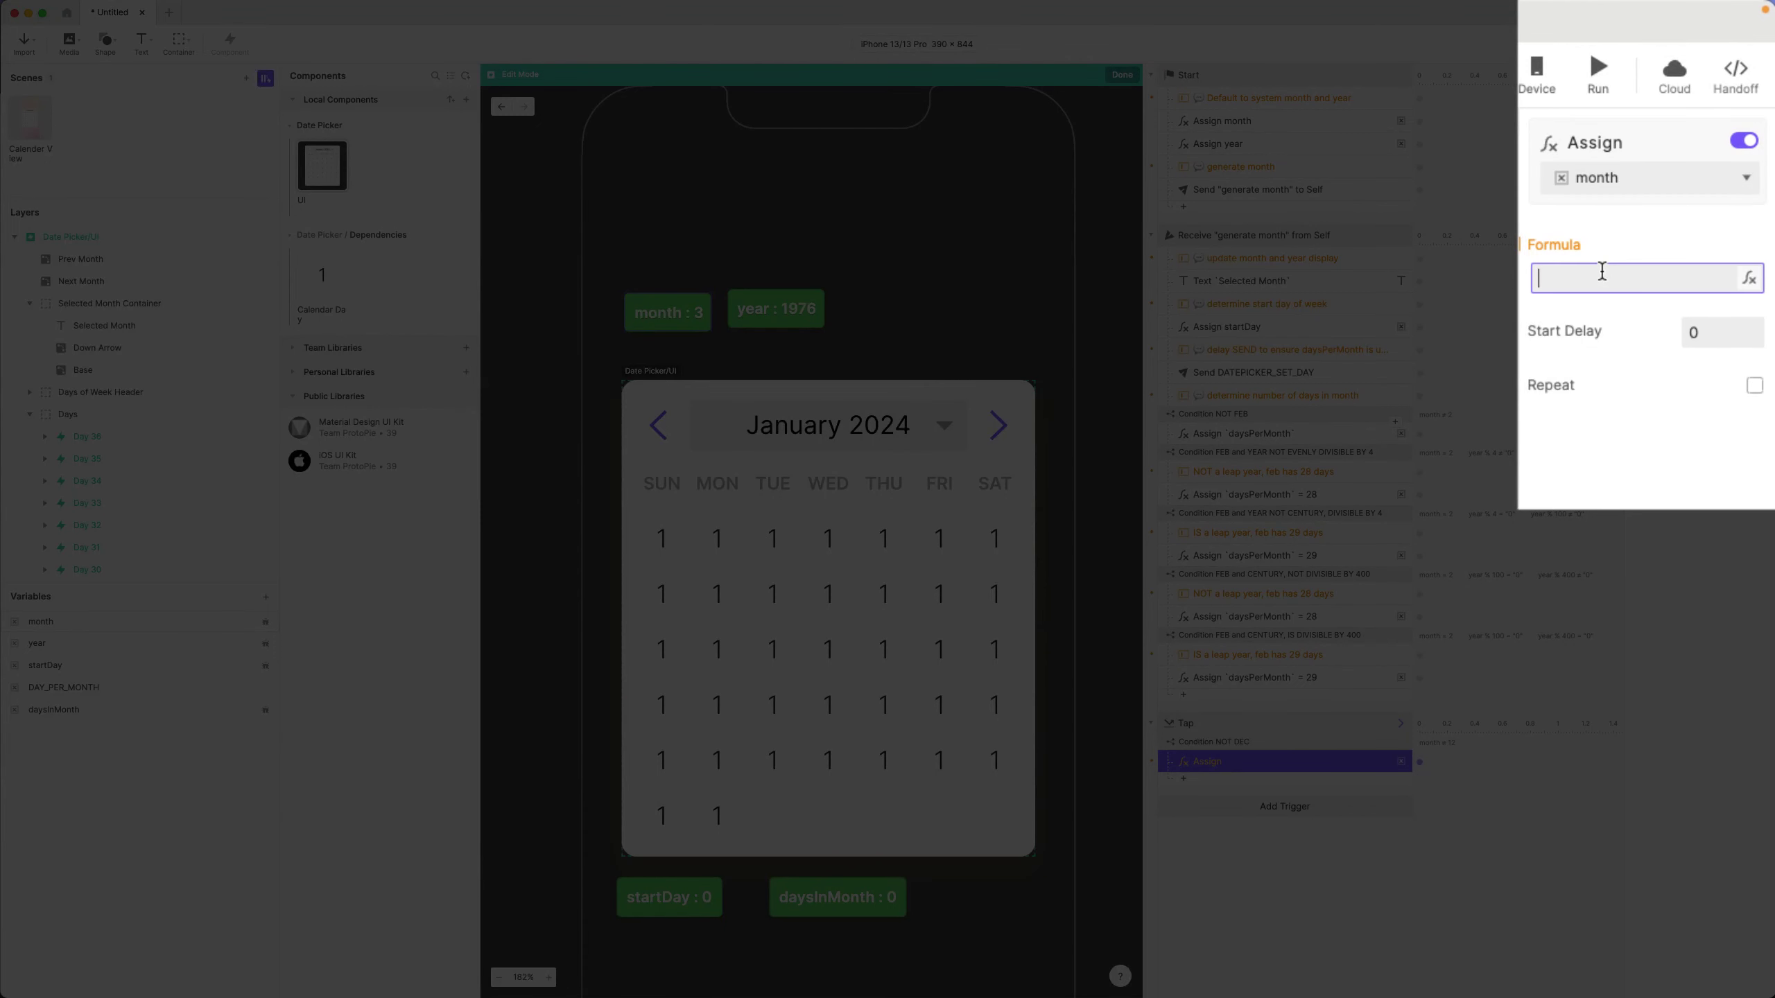
type("month + 1")
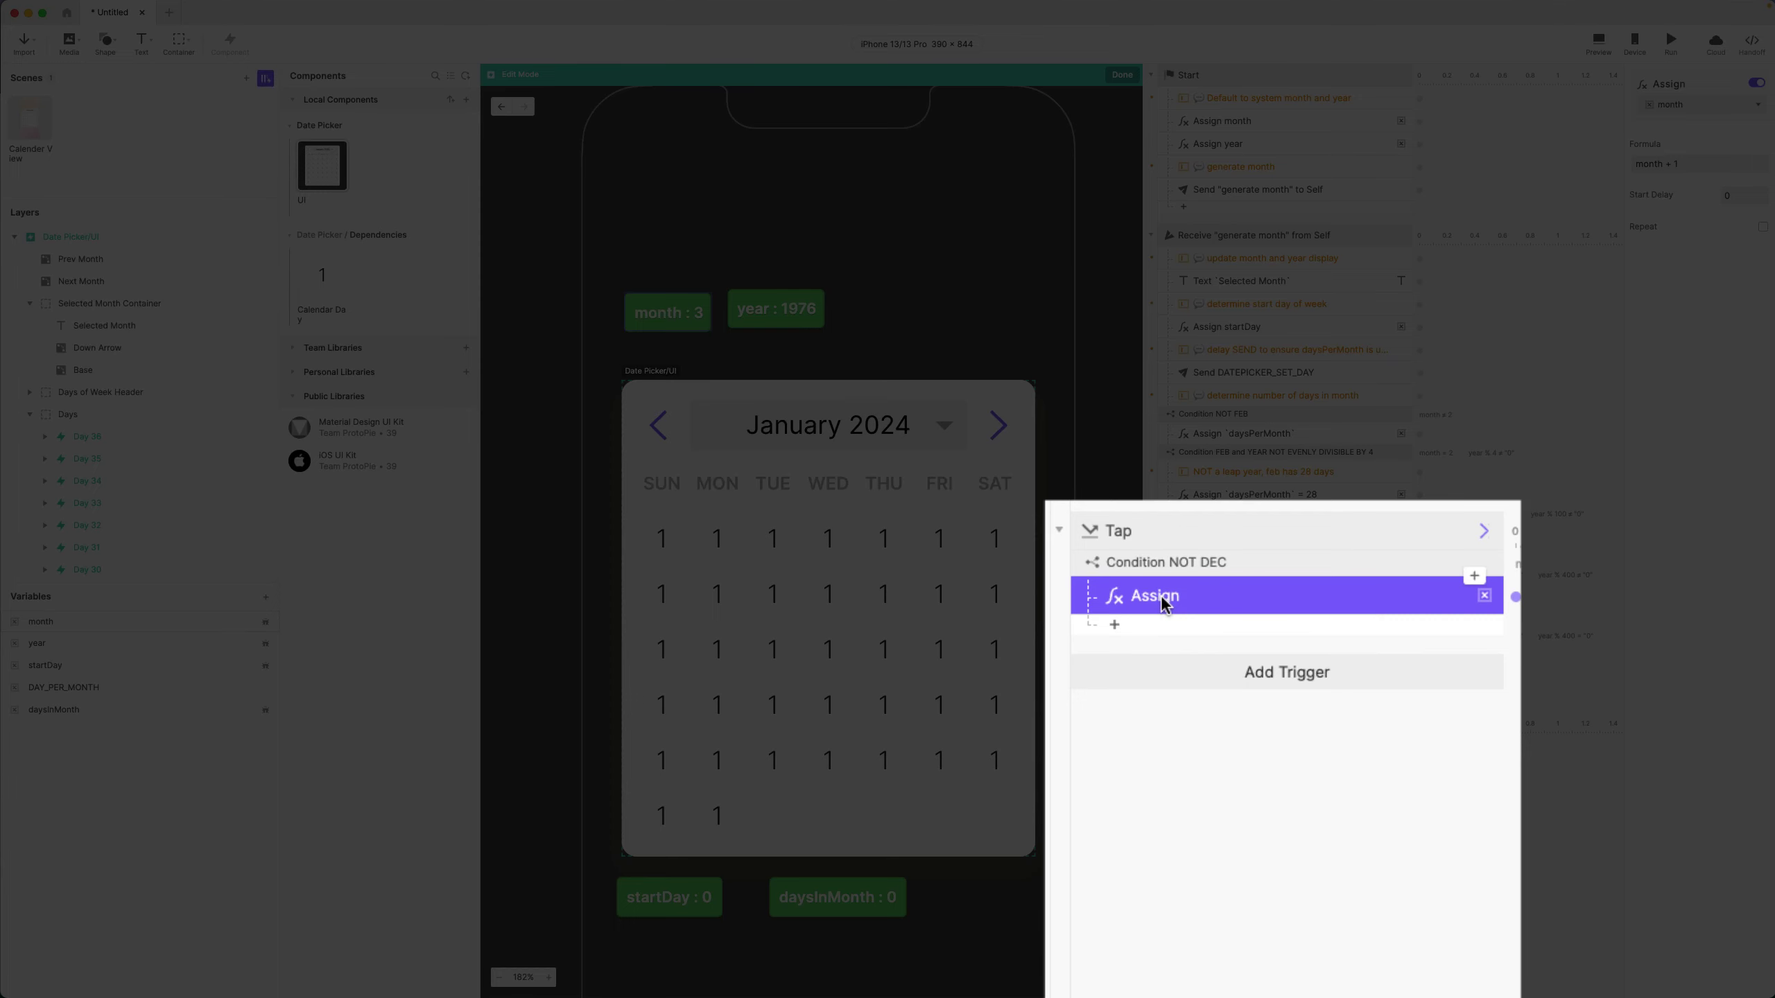
- Rename the assign response to Assign month + 1
double_click(1162, 603)
type("m")
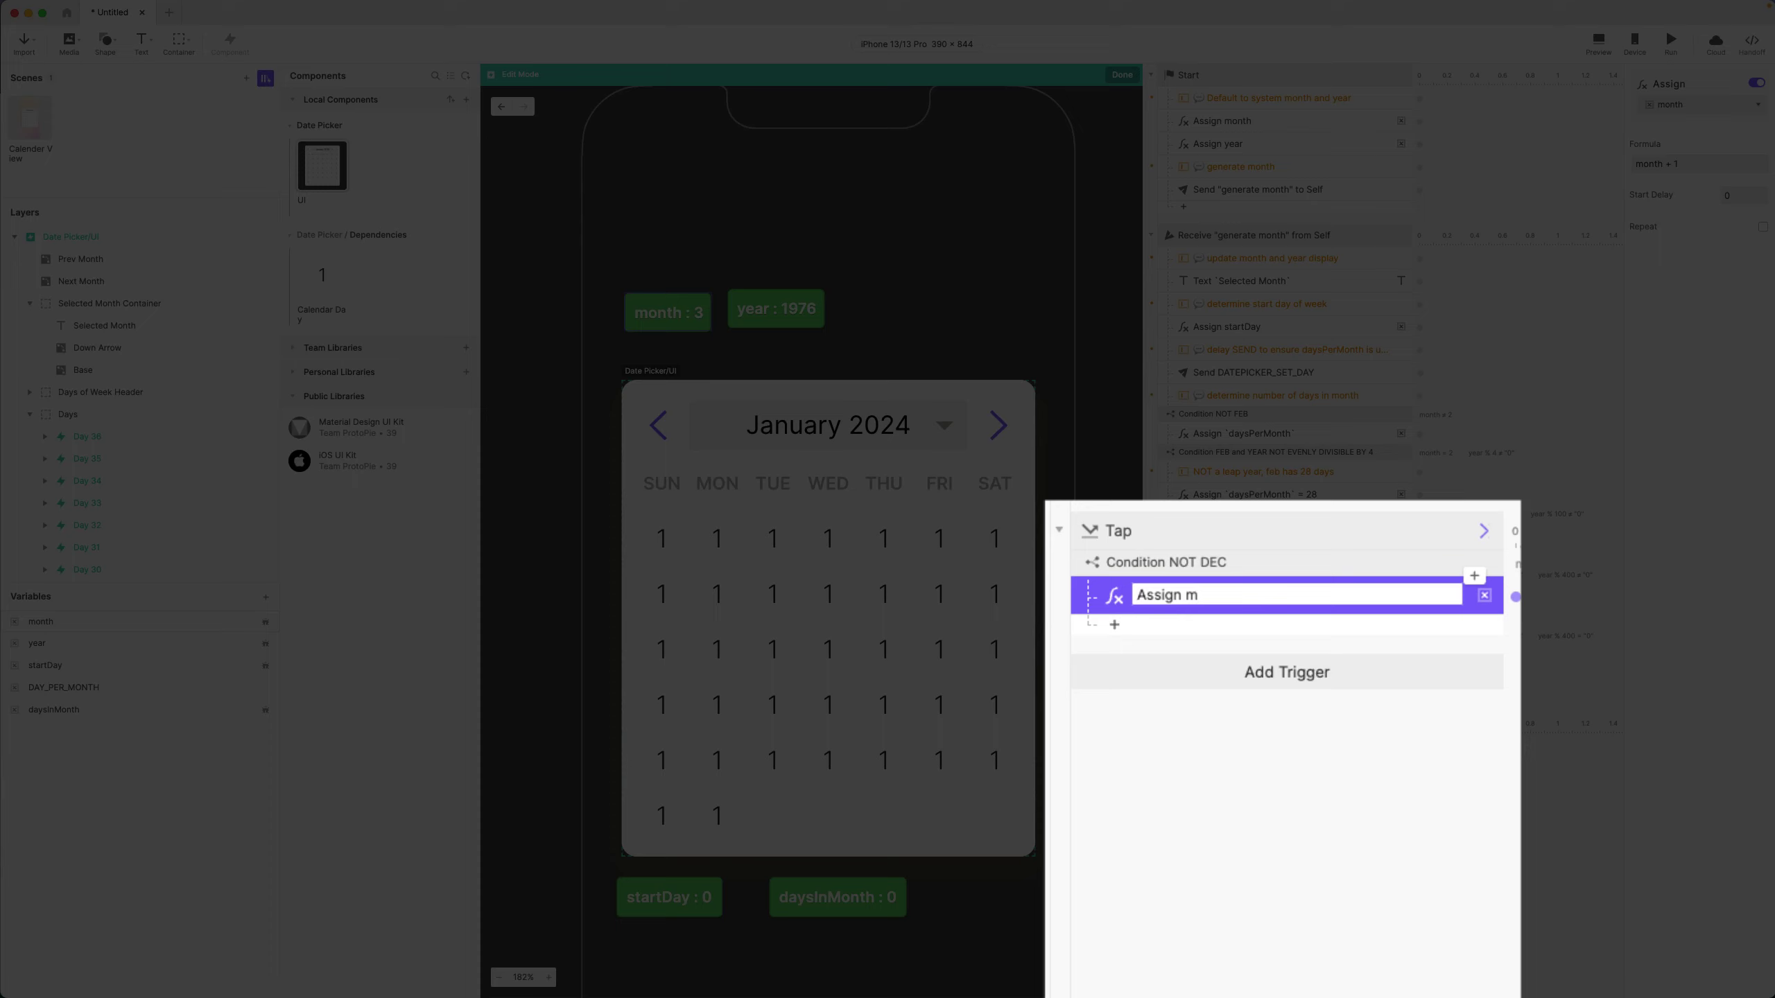
type("onth + 1")
key("Return")
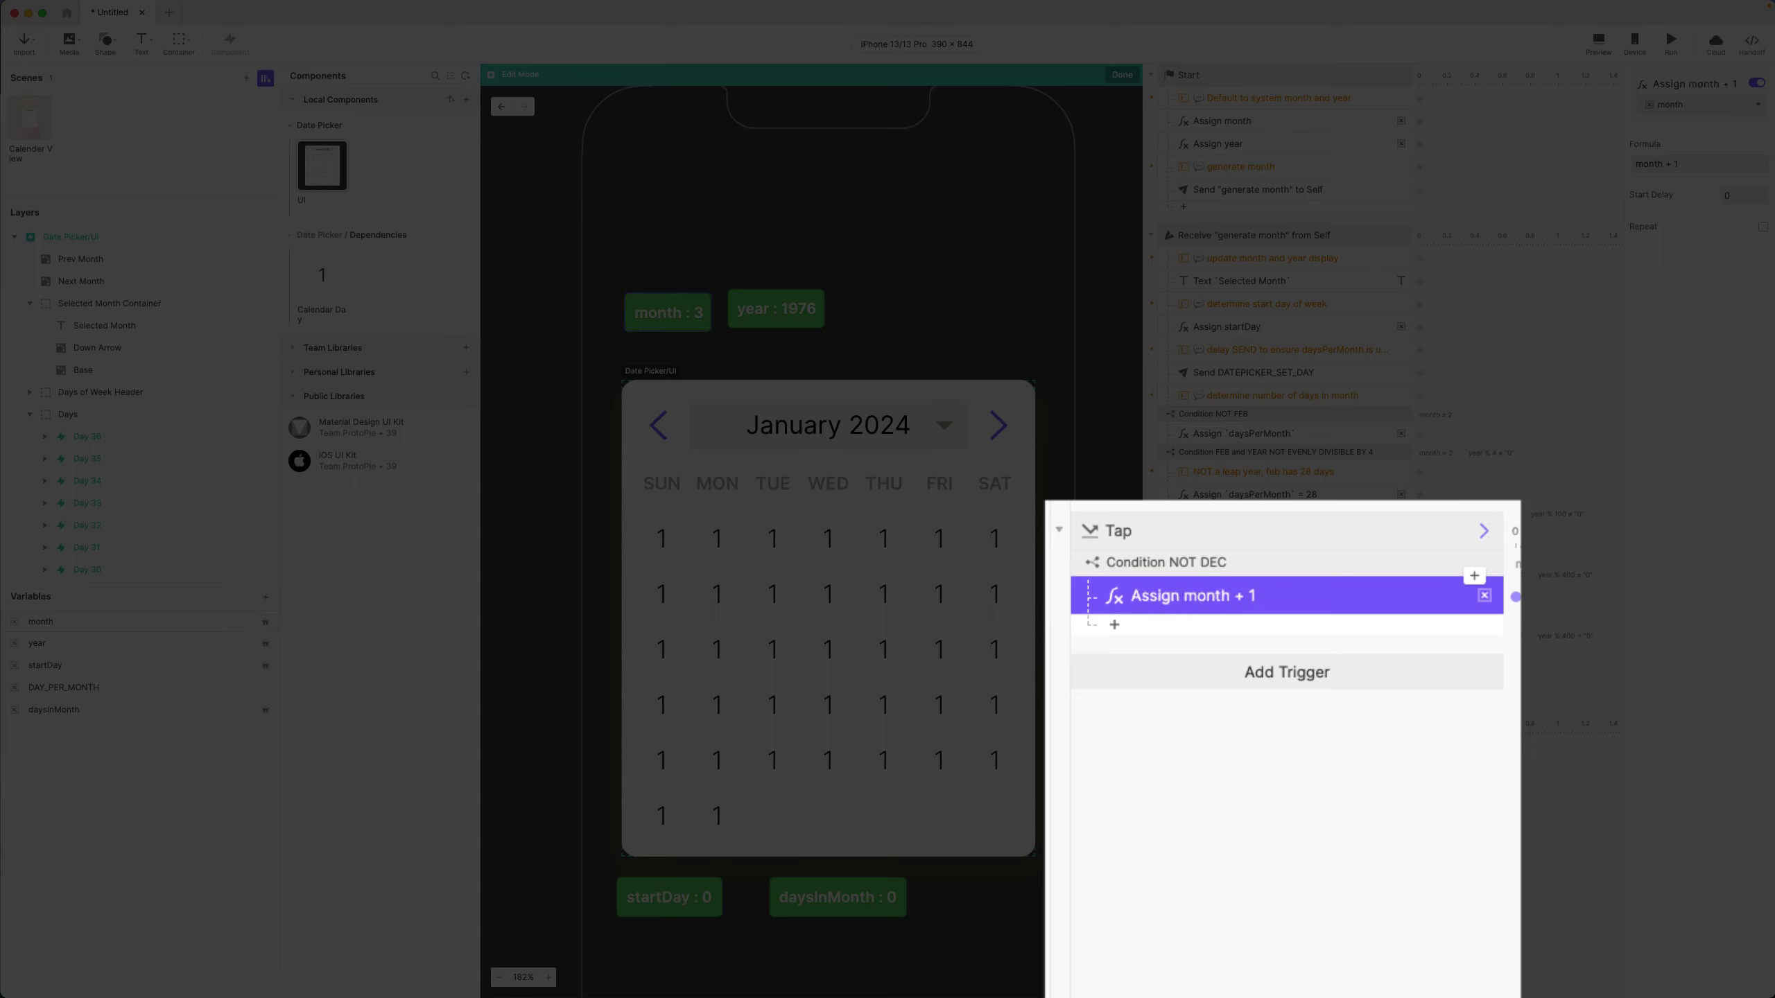
- Duplicate Condition NOT DEC as Condition DEC, testing month equals 12
left_click(1261, 564)
key("super+d")
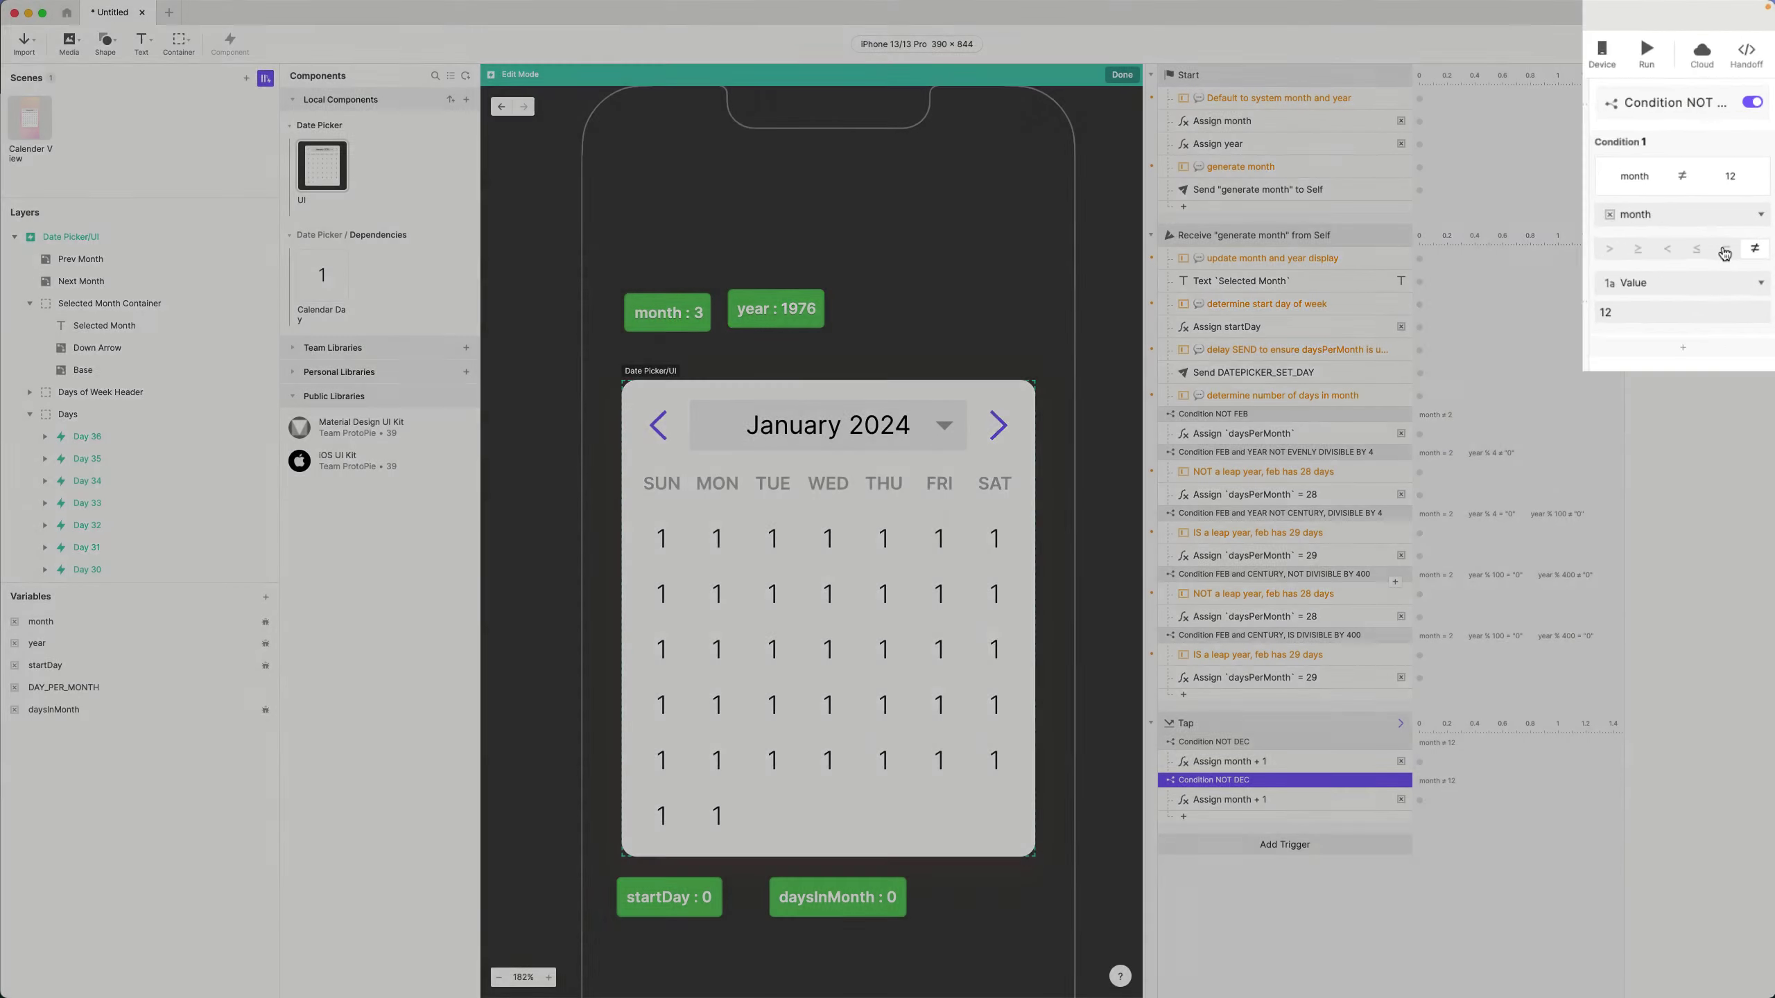
left_click(1724, 253)
left_click(1650, 312)
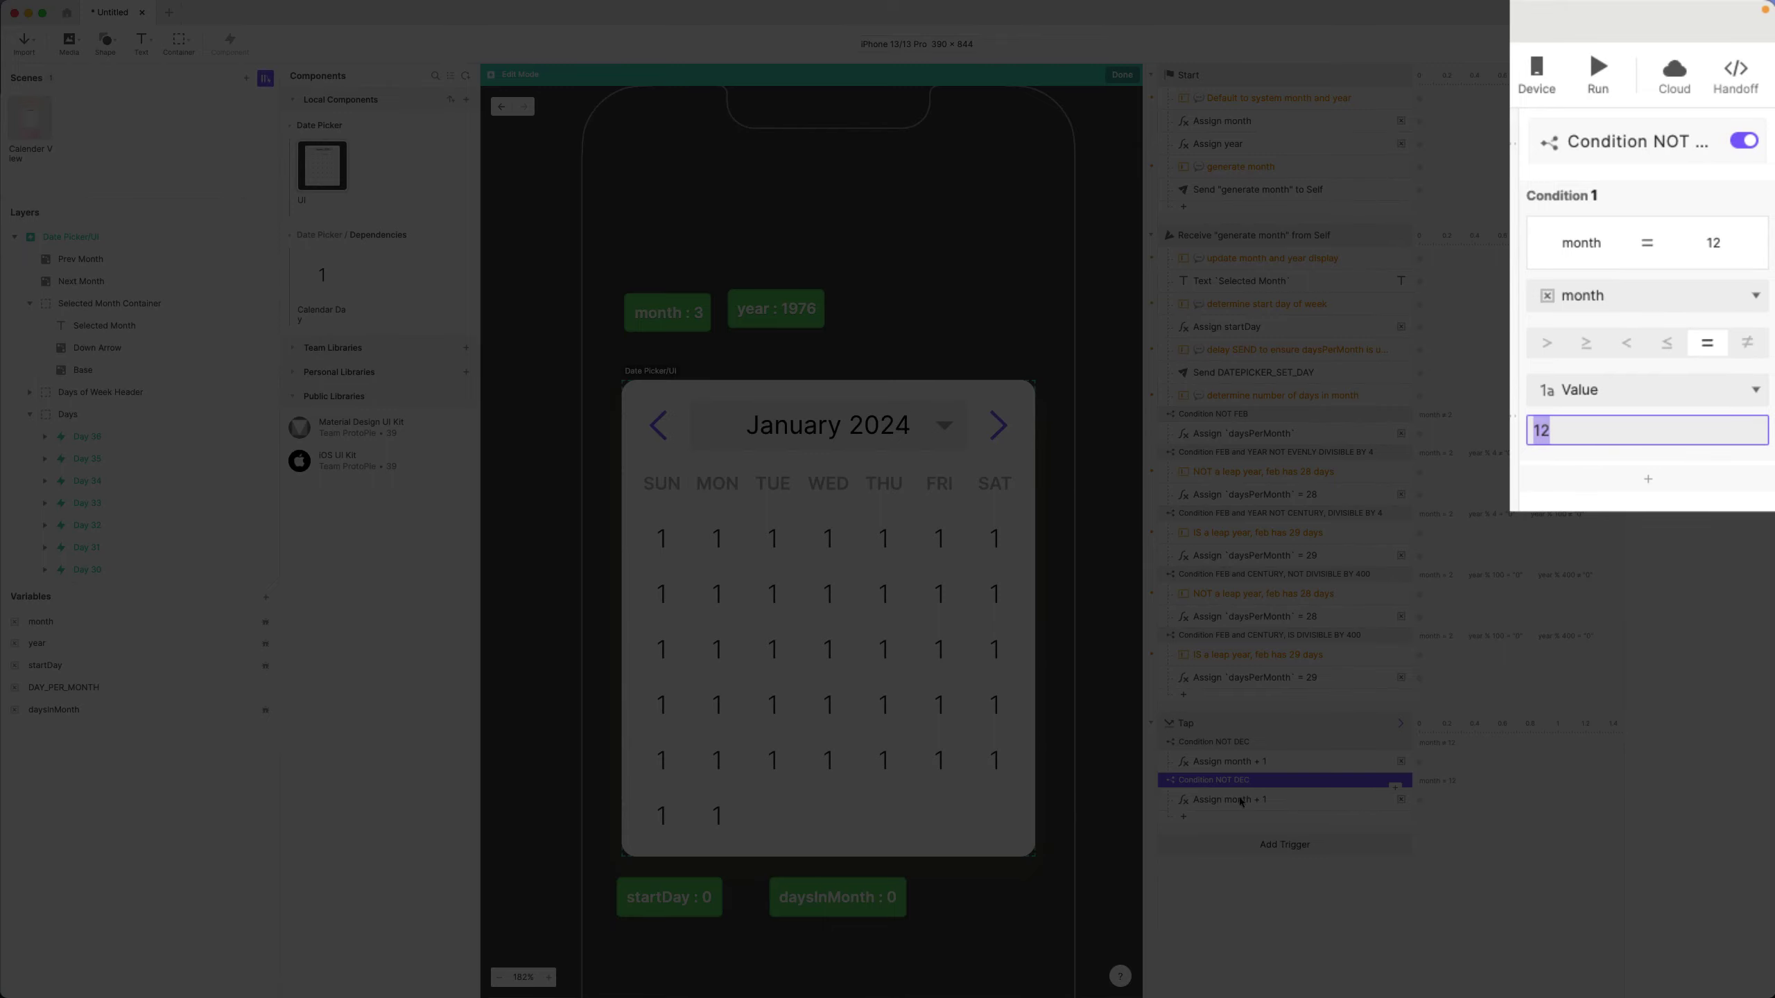
double_click(1222, 780)
double_click(1230, 780)
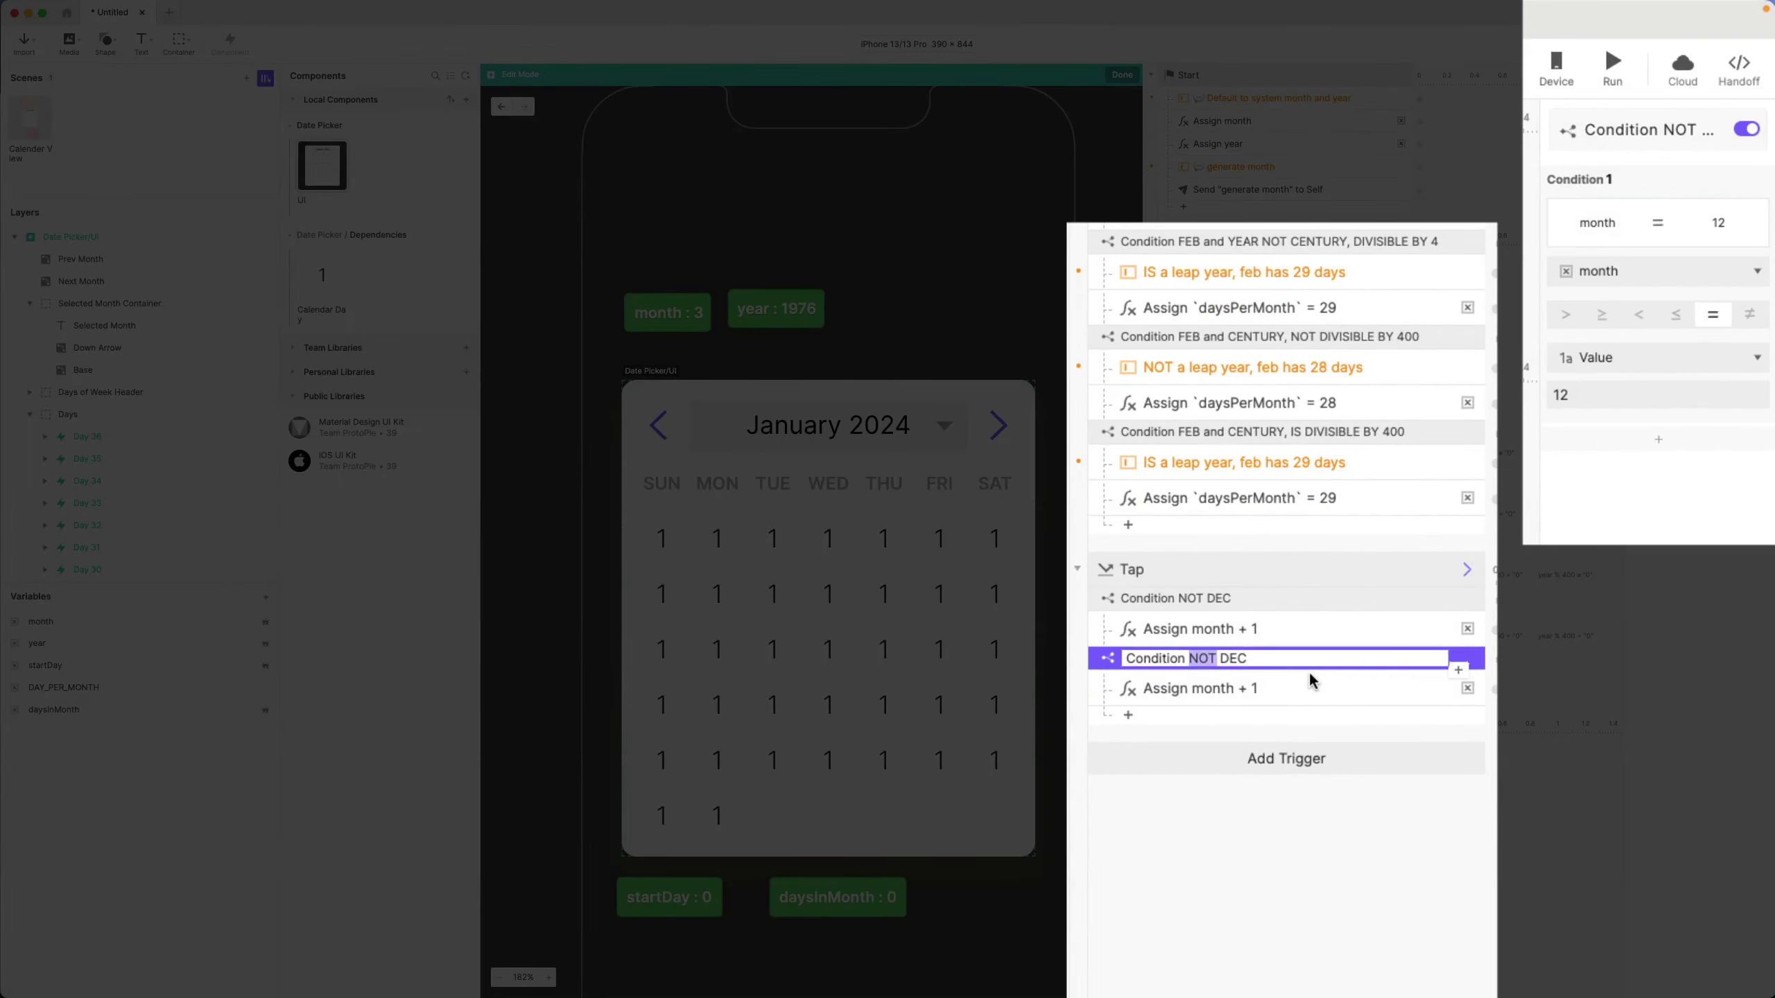
key("BackSpace")
- Change the copied assign's formula so the December branch sets month to 1
left_click(1244, 695)
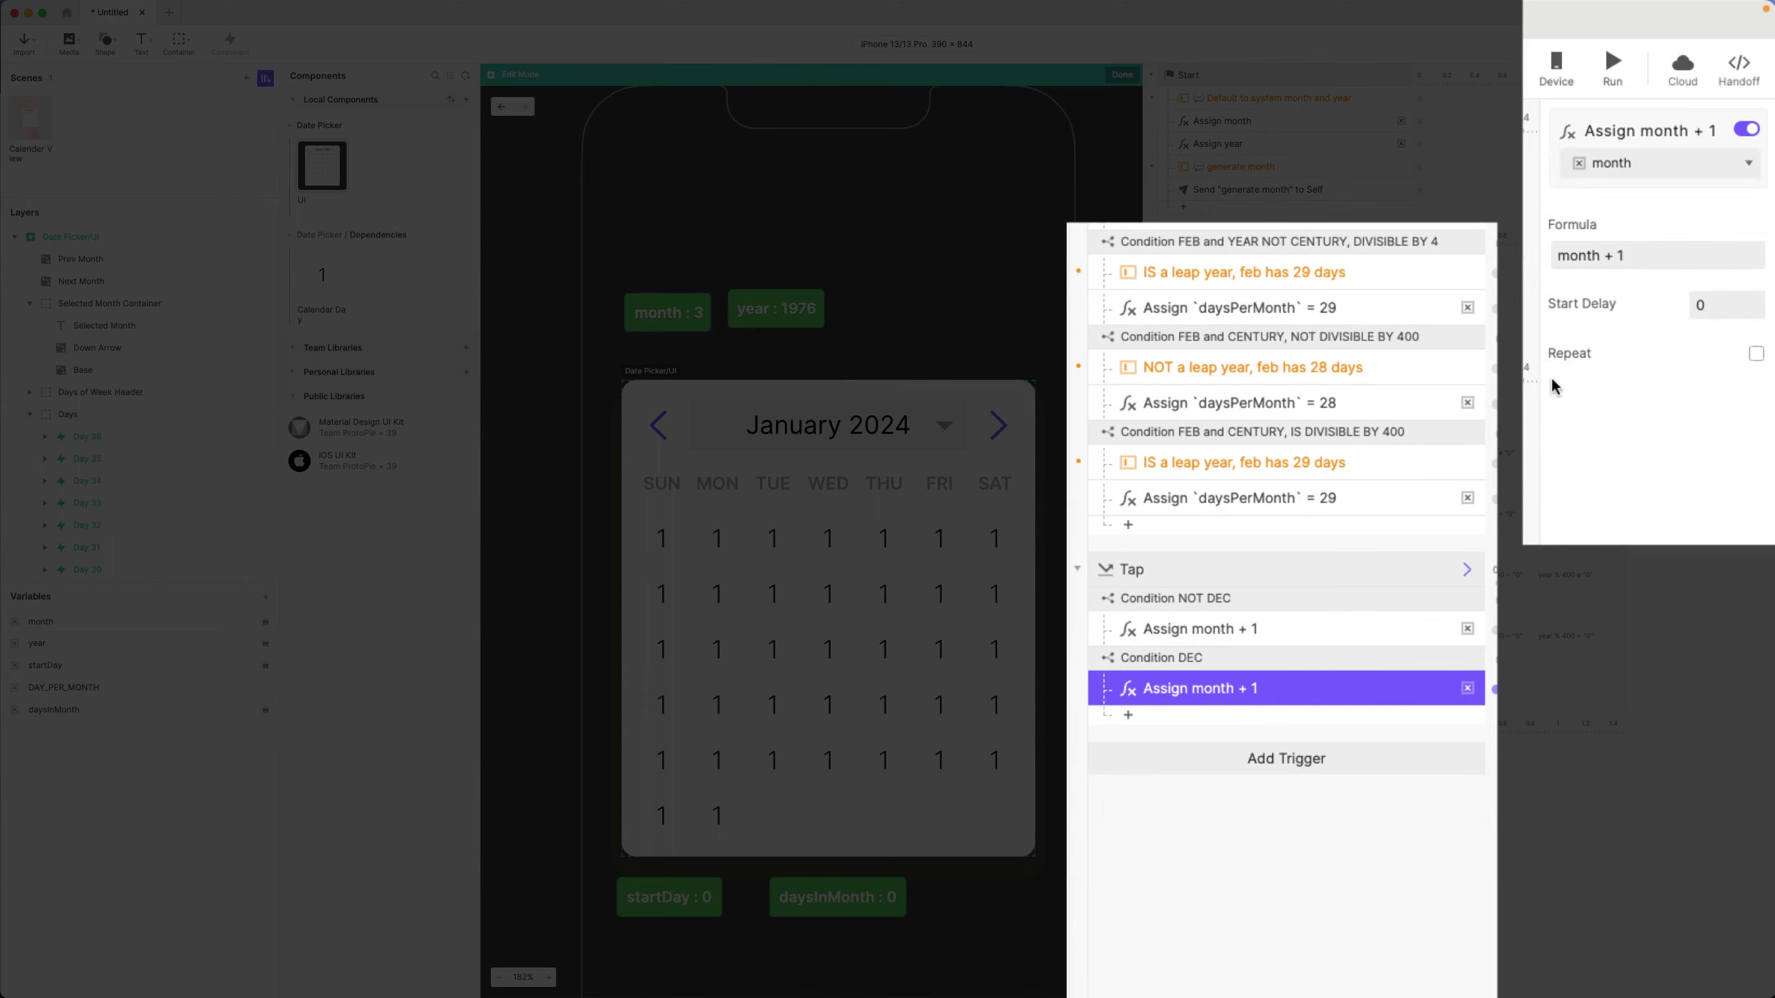
left_click(1648, 255)
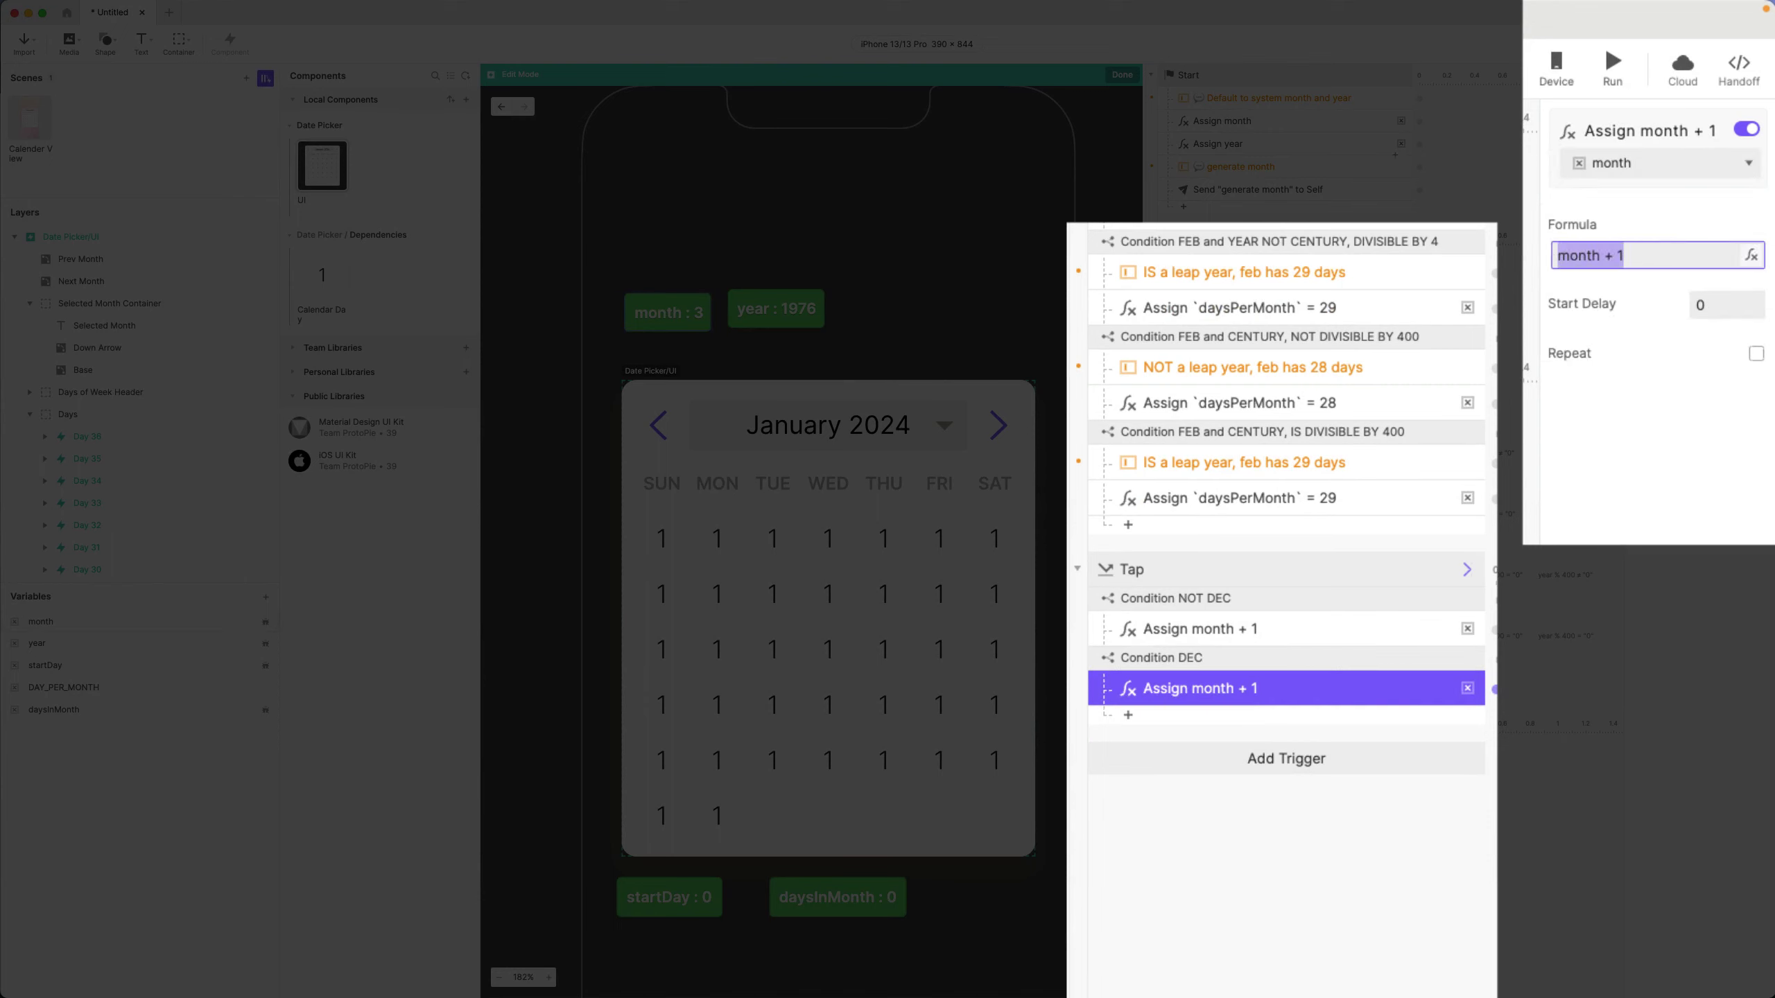
type("1")
key("Return")
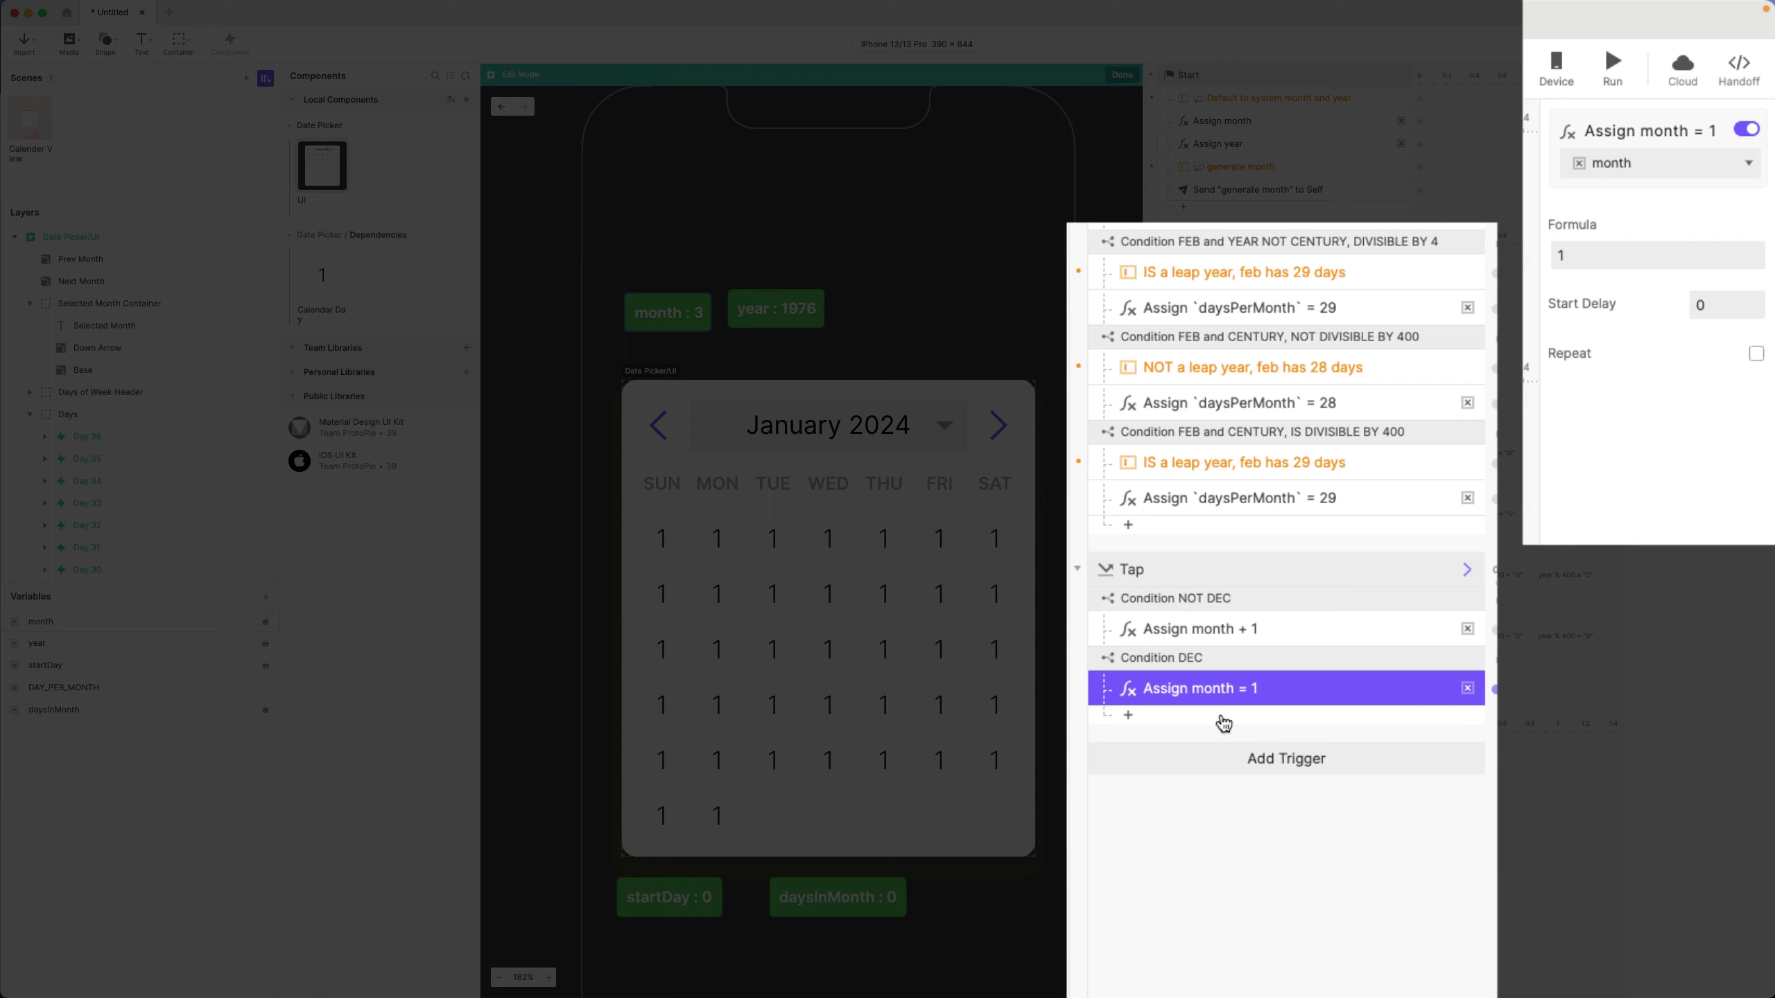
- Add an Assign year + 1 response in Condition DEC setting year to year + 1
left_click(1225, 722)
left_click(1381, 724)
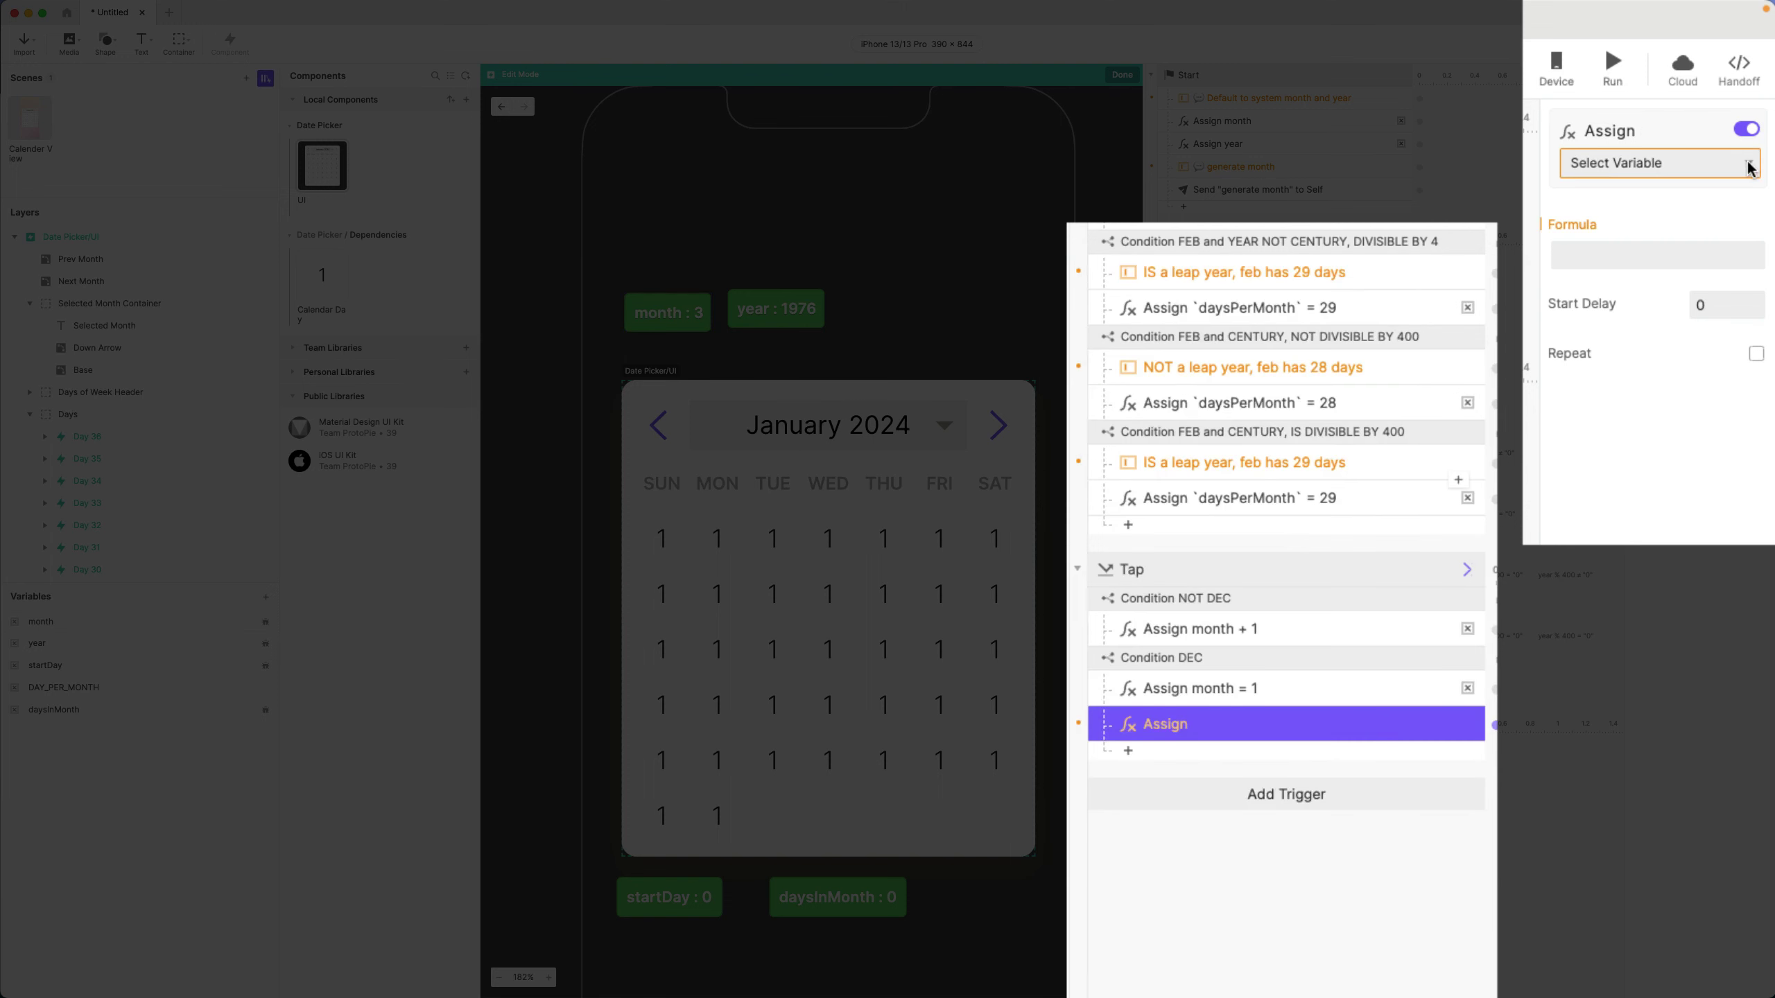
left_click(1648, 176)
left_click(1614, 274)
left_click(1609, 253)
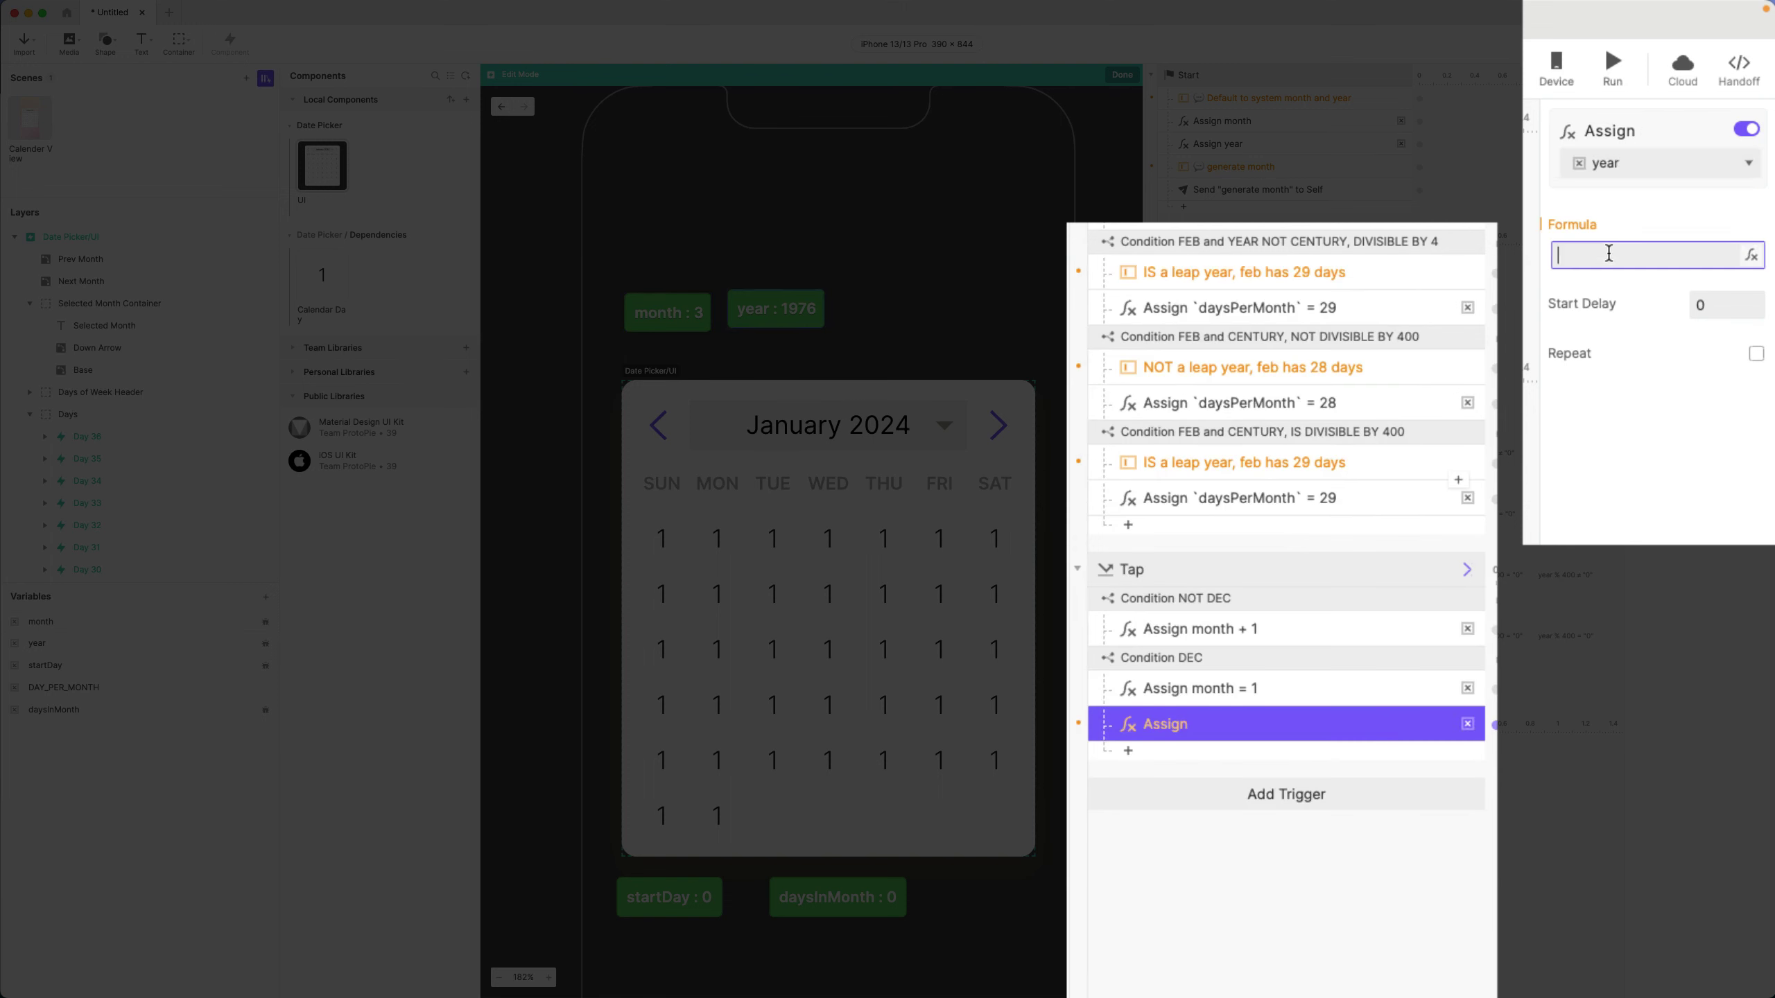
type("year + 1")
key("Return")
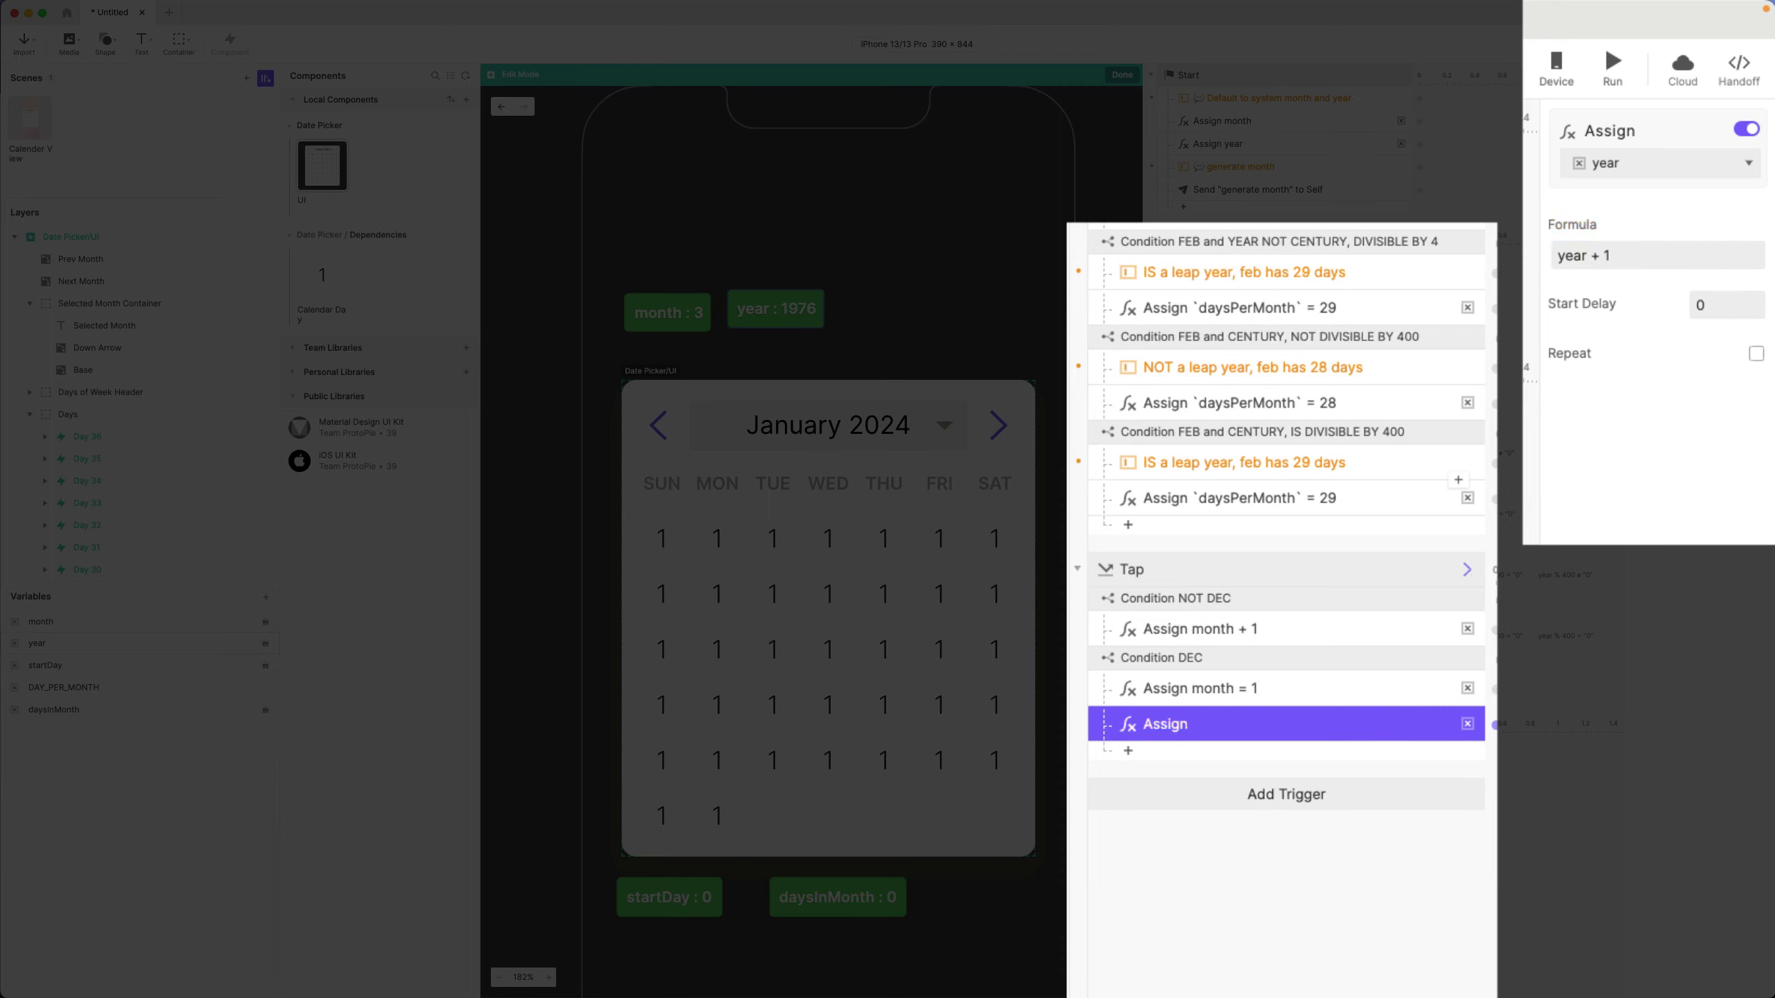
double_click(1163, 725)
type("year + ")
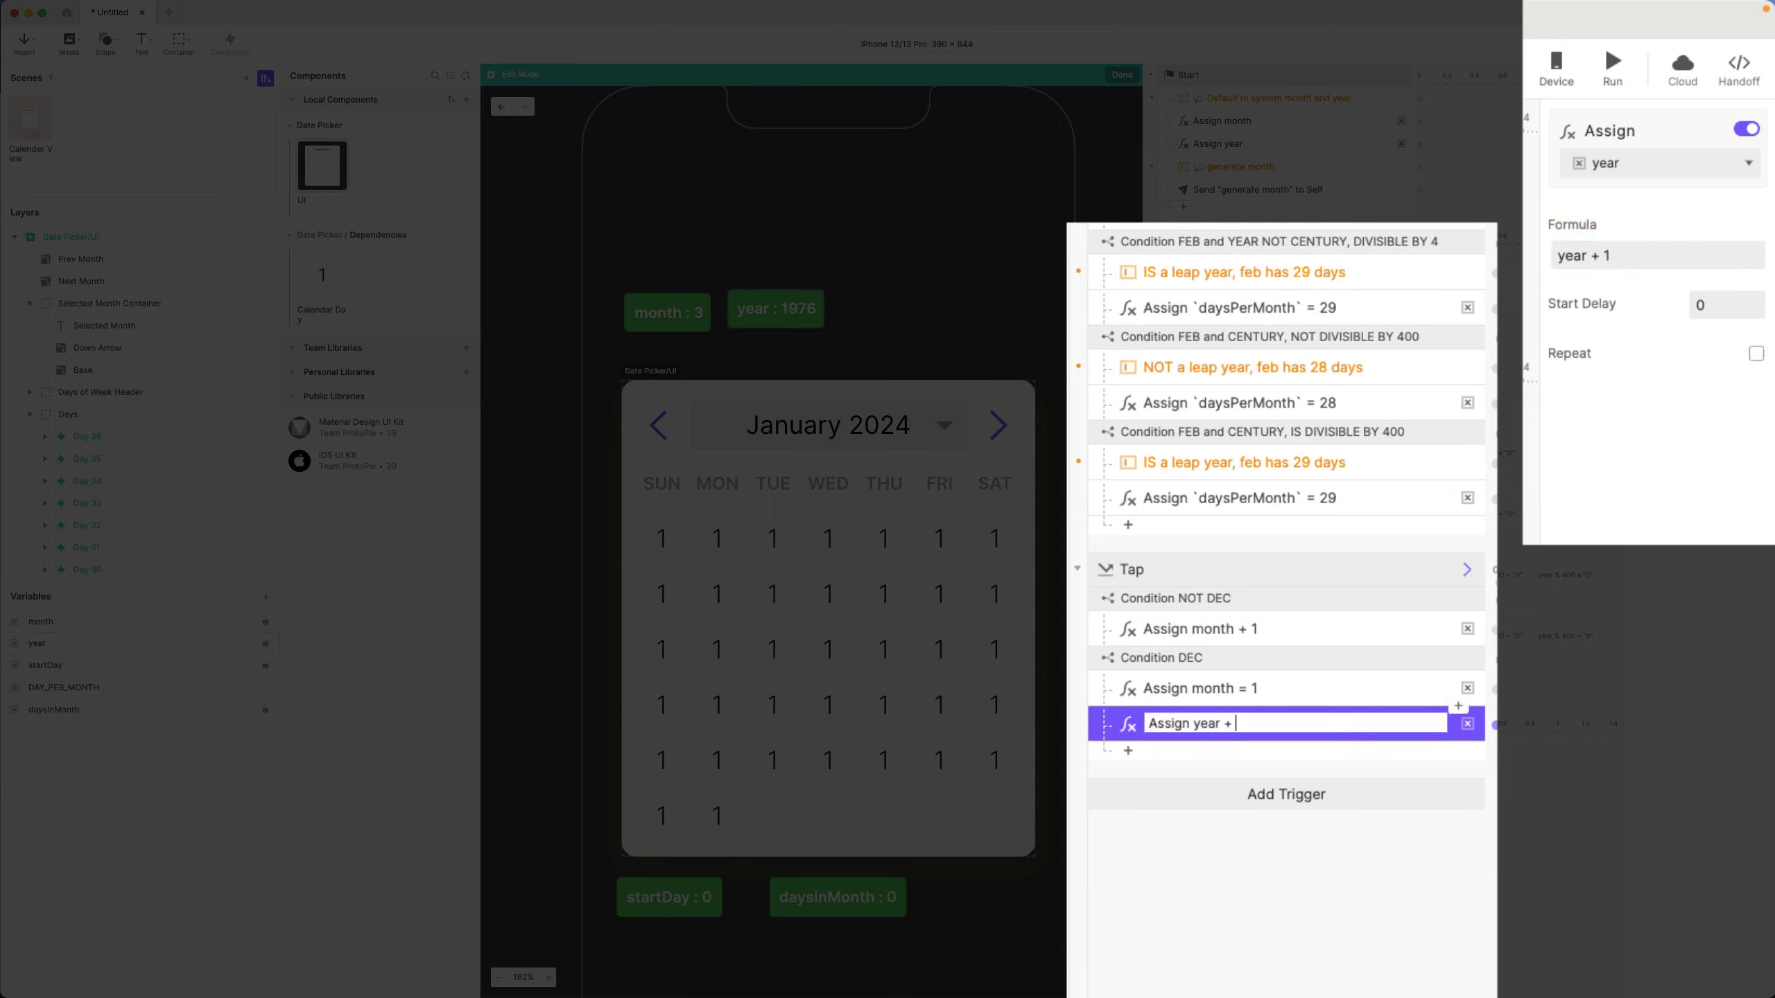
type("1")
key("Return")
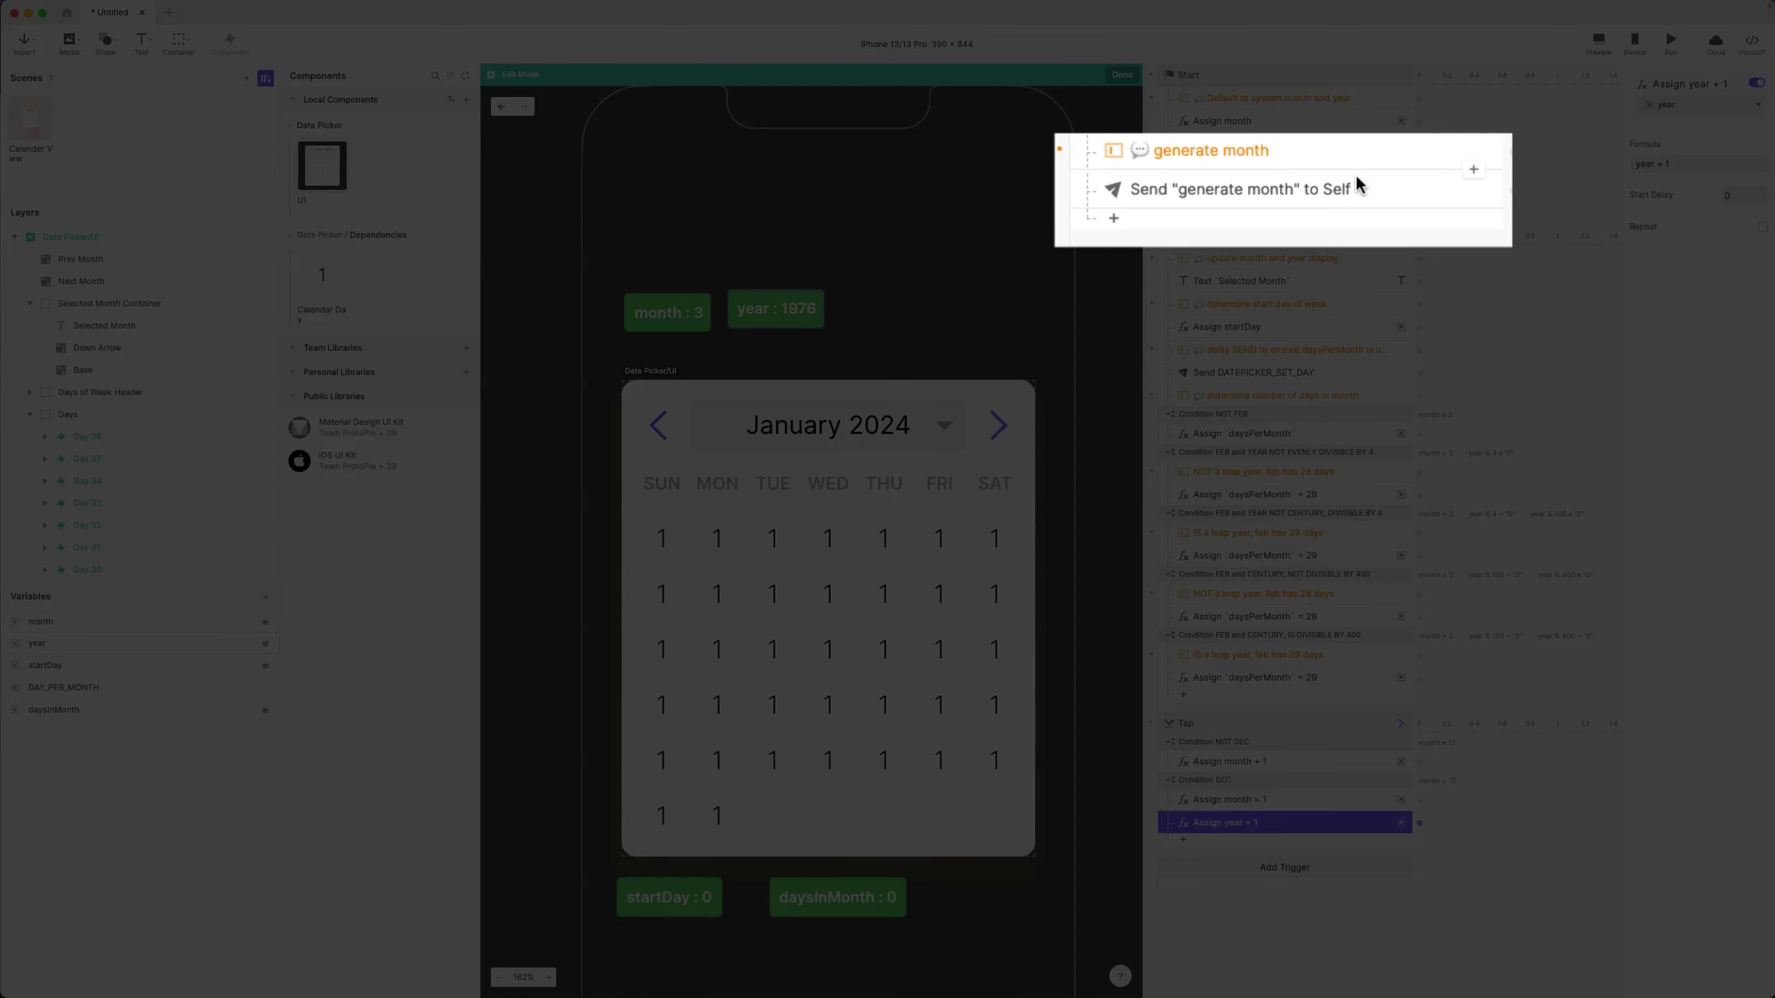
- Copy the Send generate month response and paste it after Assign month + 1
left_click(1251, 193)
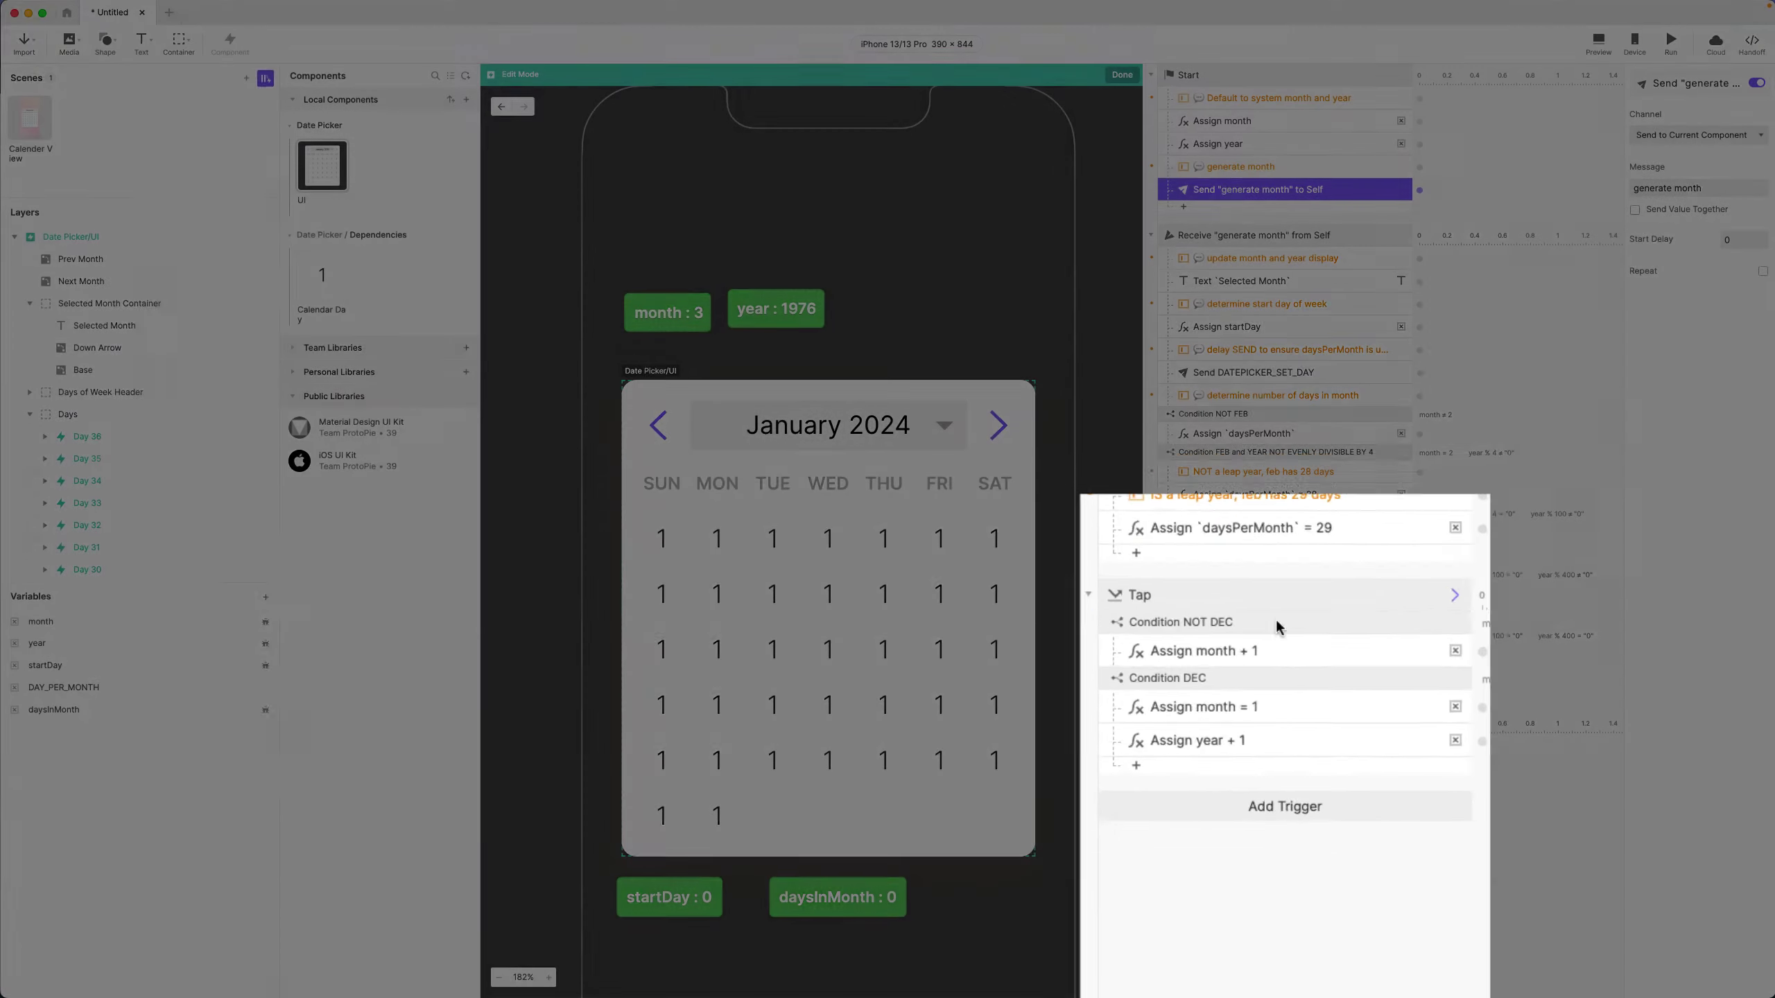
left_click(1304, 759)
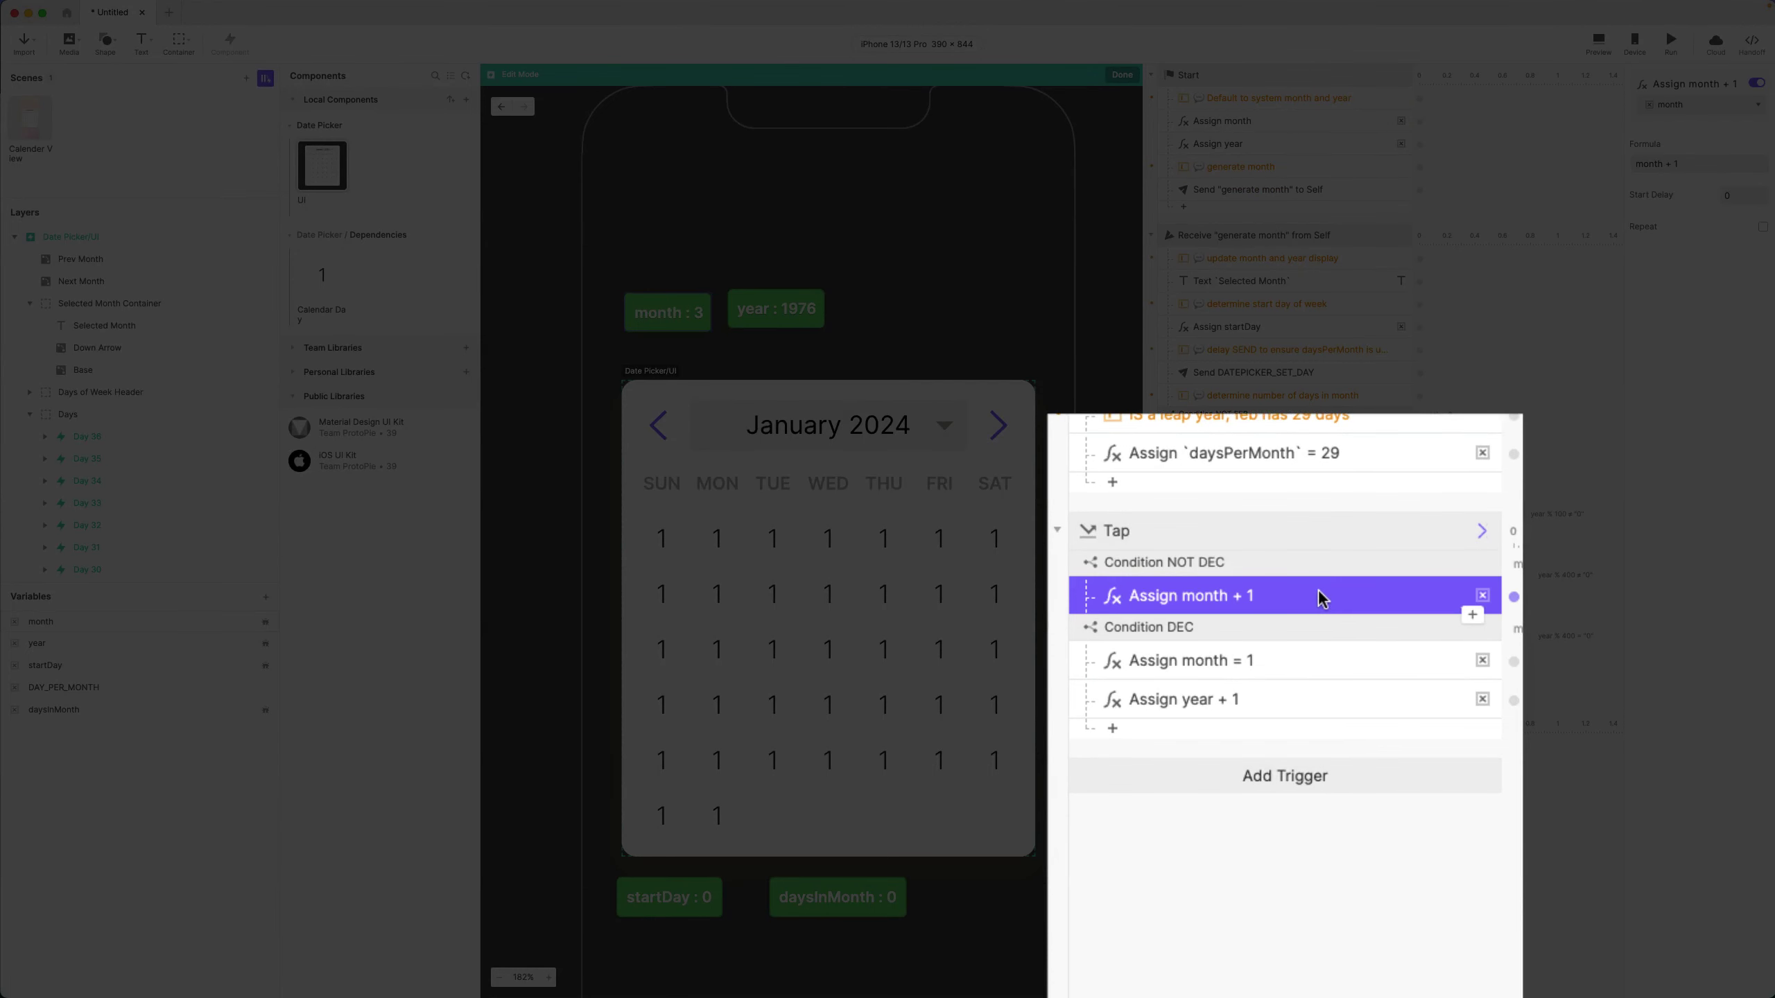
key("super+v")
- Paste the generate month send after Assign year + 1, then rename the trigger Tap `Next Month`
left_click(1321, 734)
key("super+v")
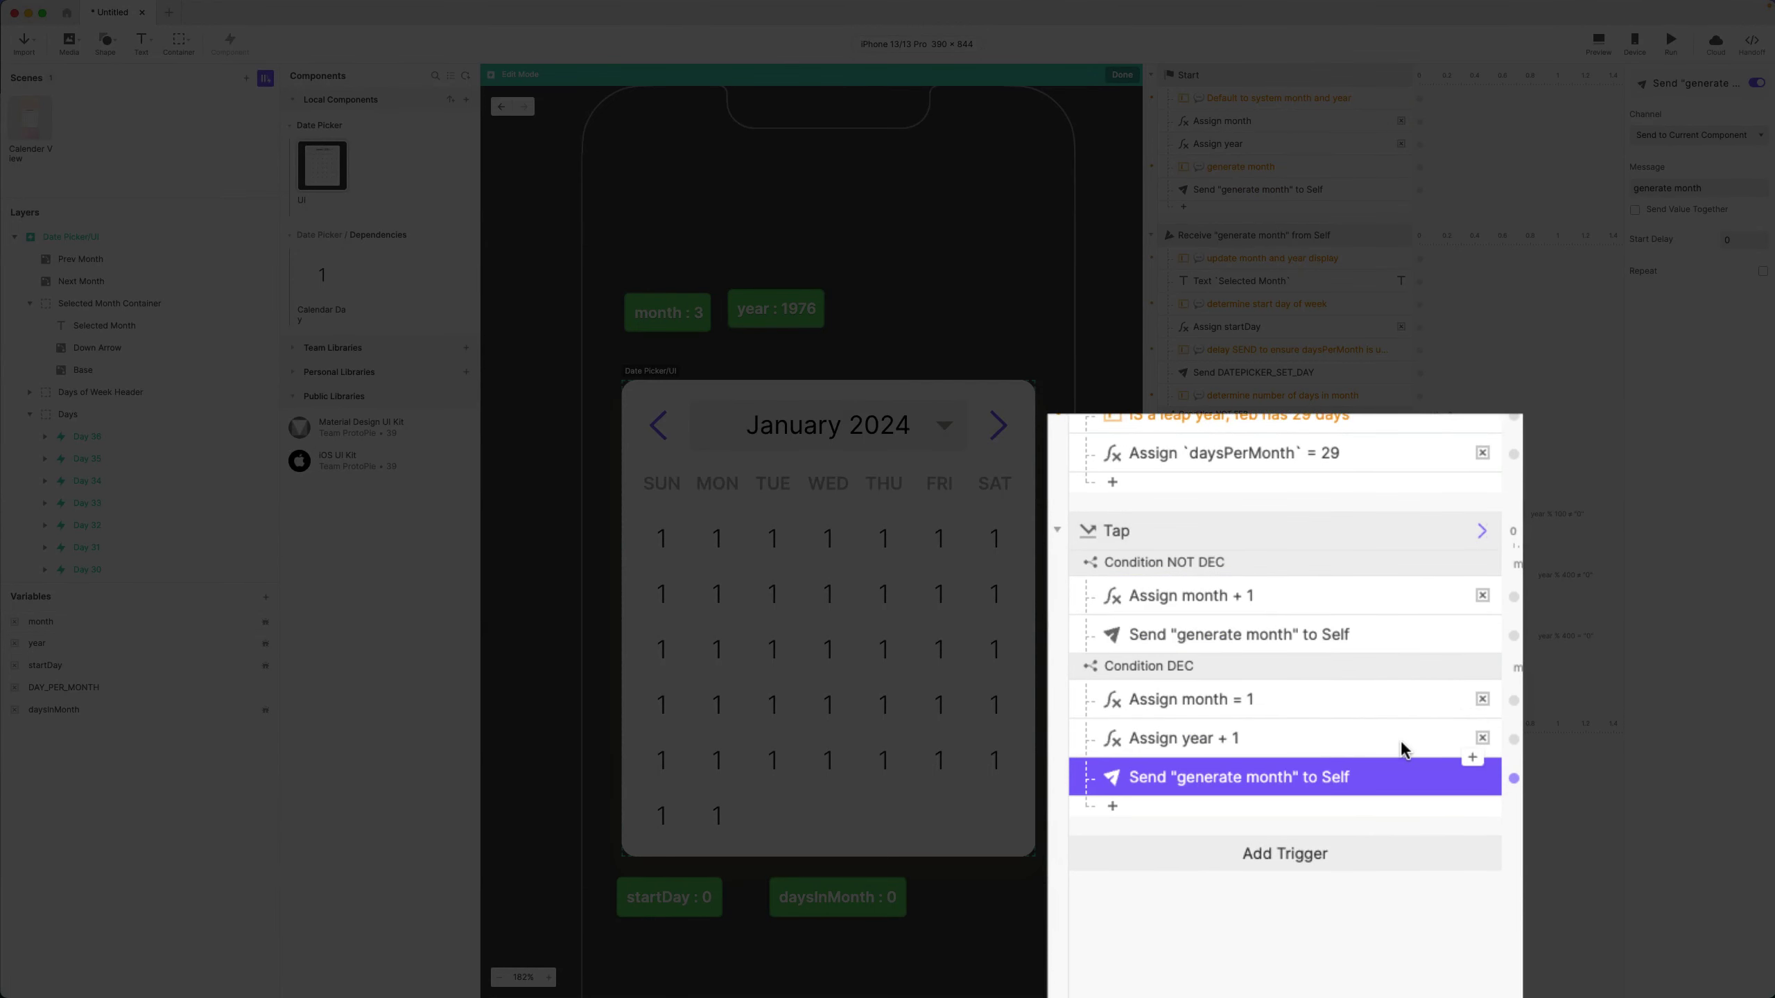
left_click(1209, 532)
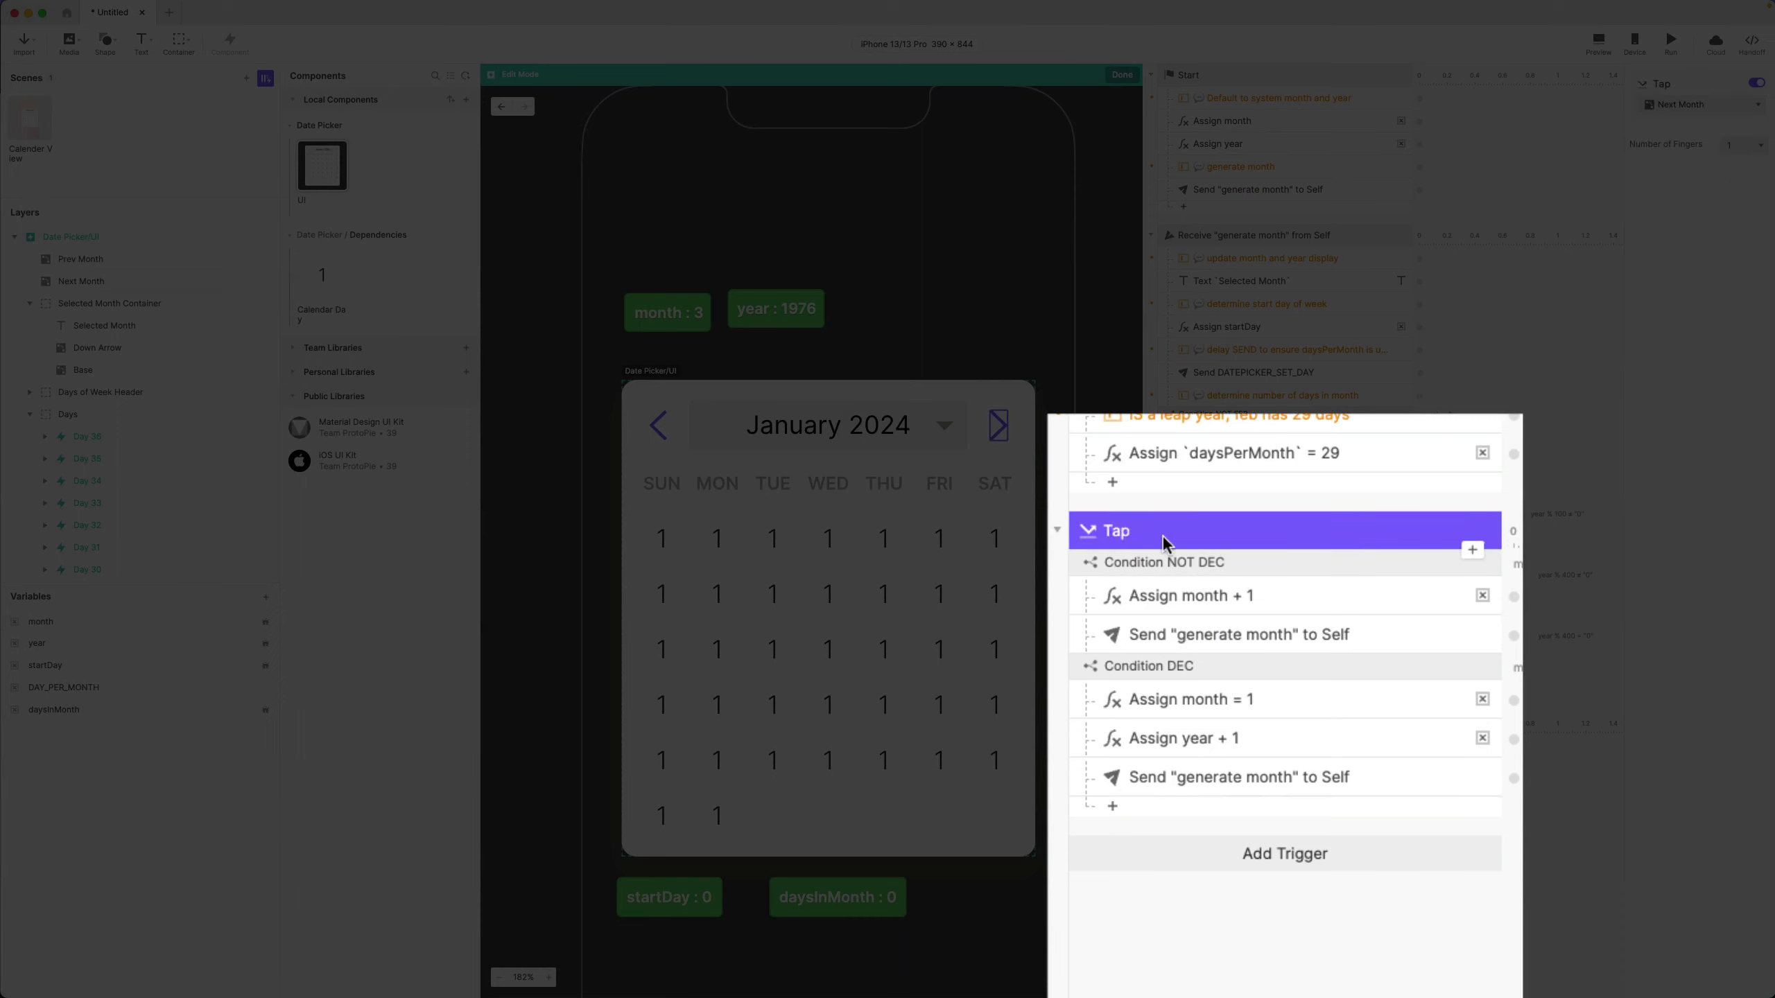
double_click(1117, 532)
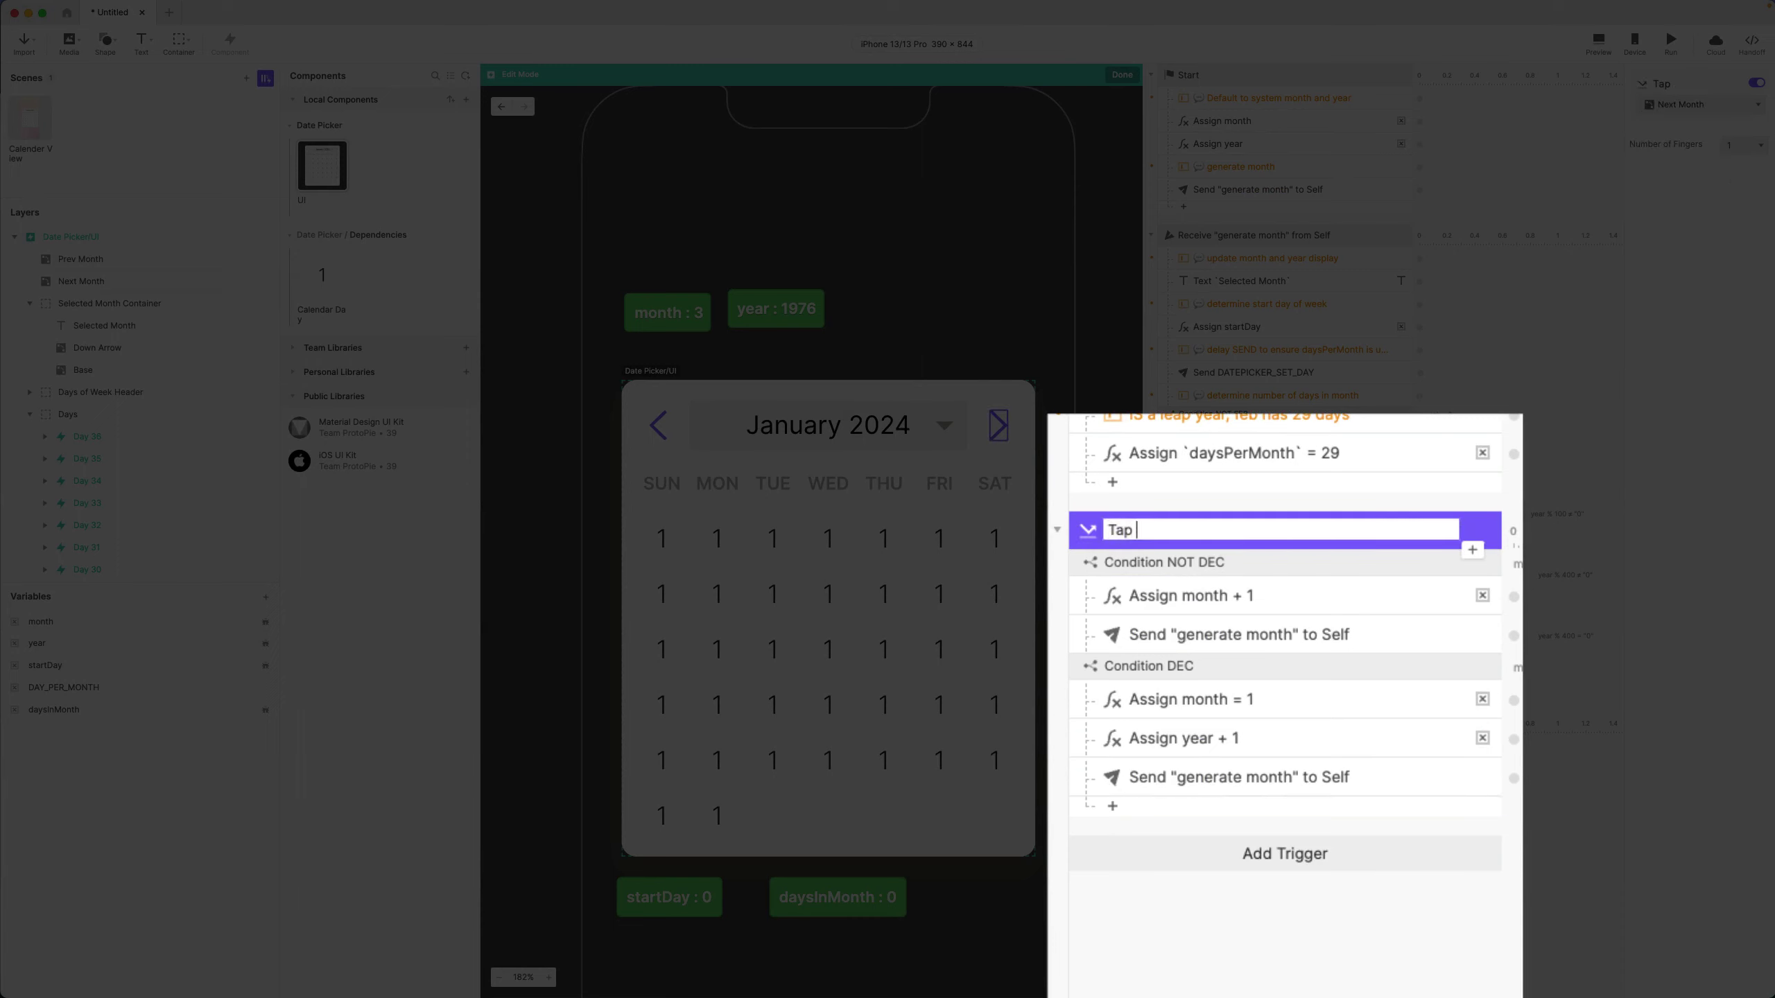
type("`Next Month`")
key("Return")
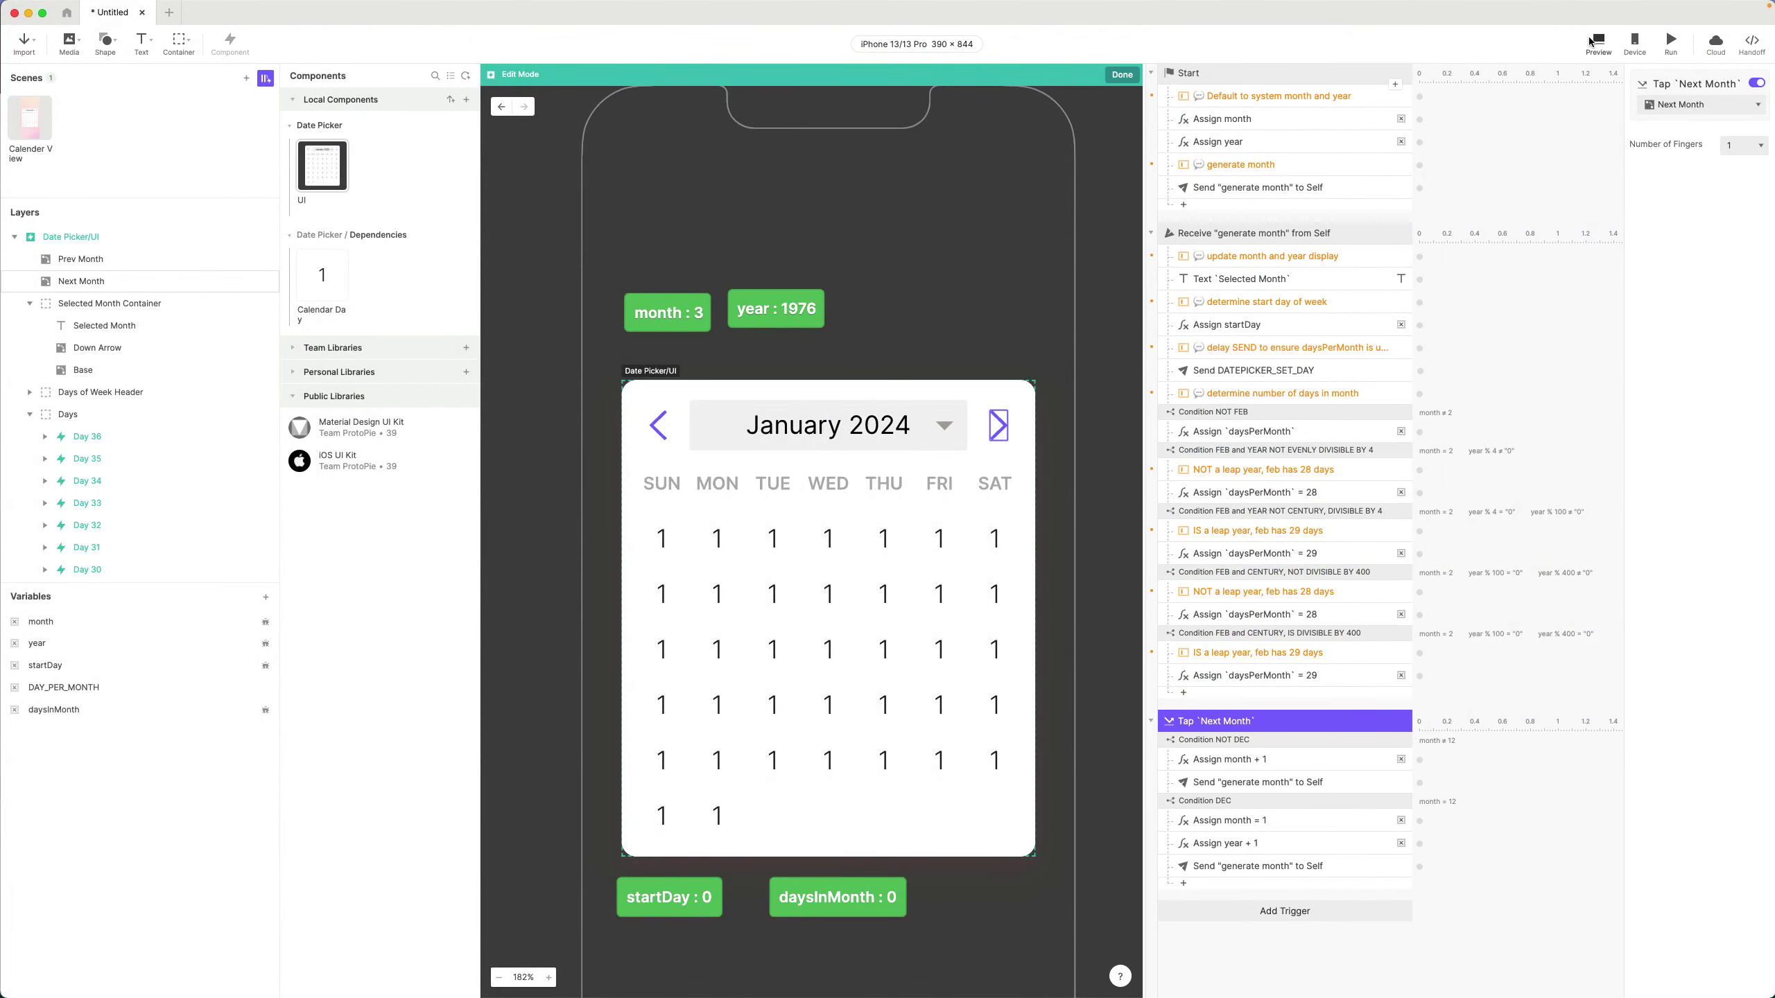
- Launch the preview and step Next Month from March through December 2024
left_click(1590, 43)
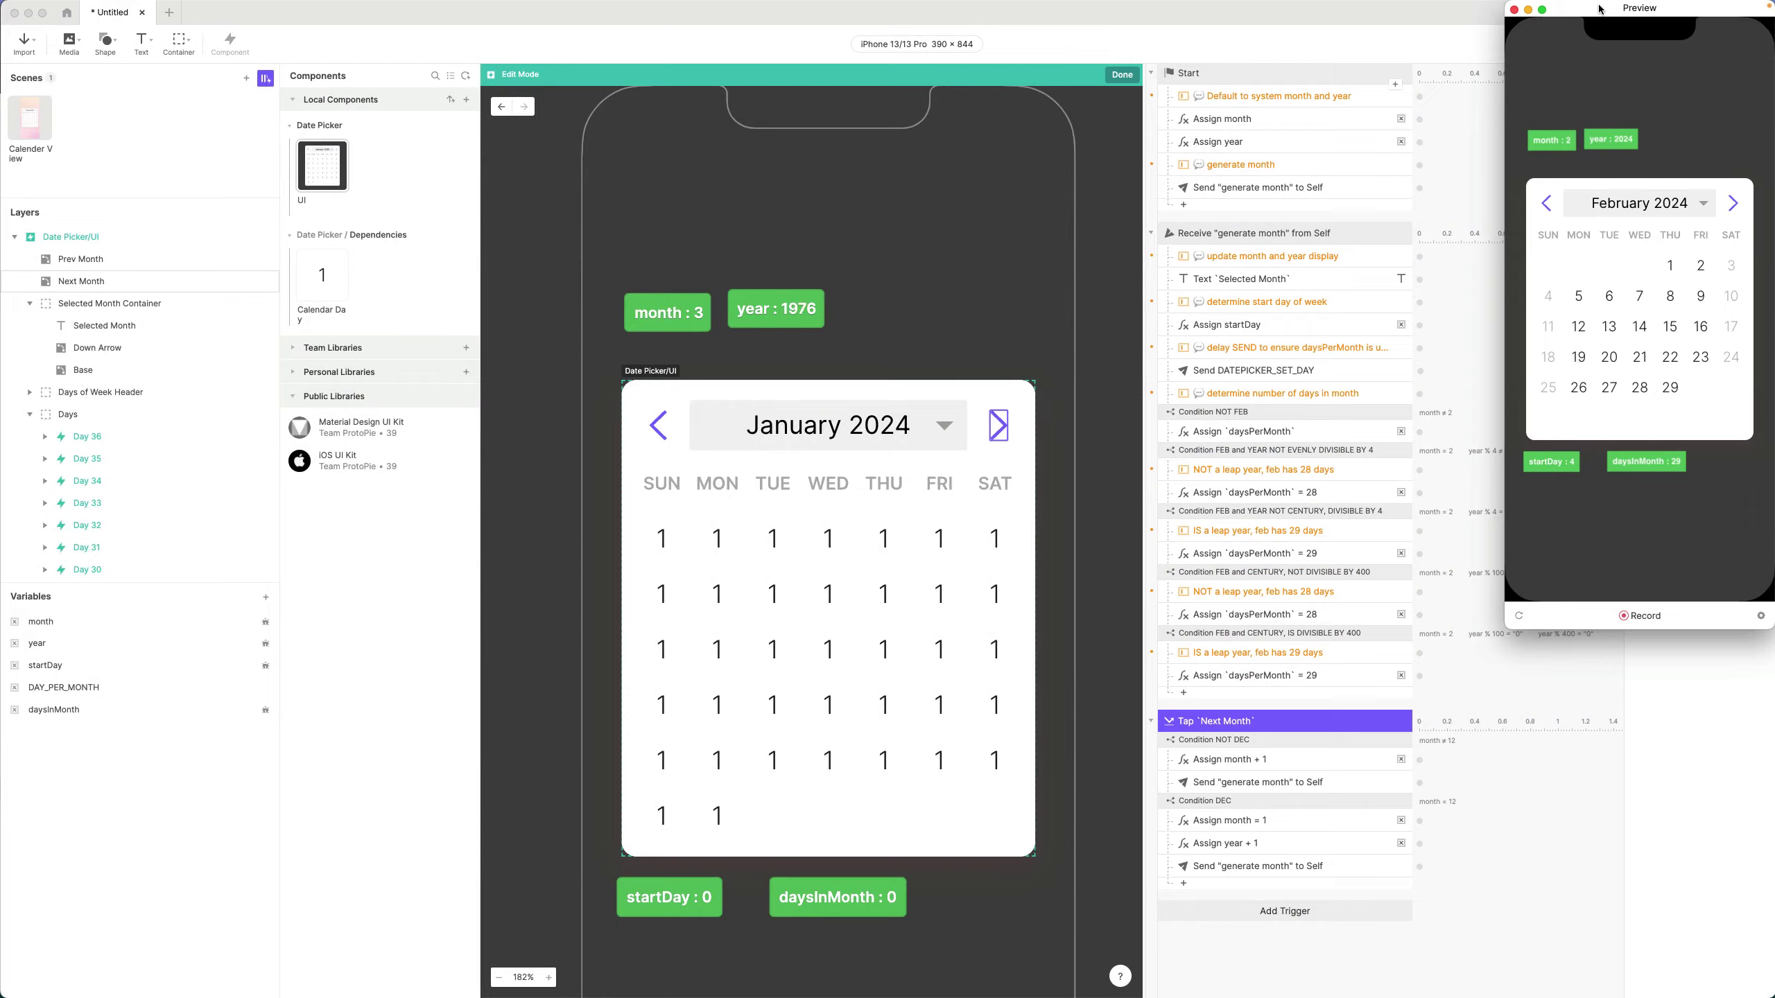
left_click_drag(1607, 22, 902, 195)
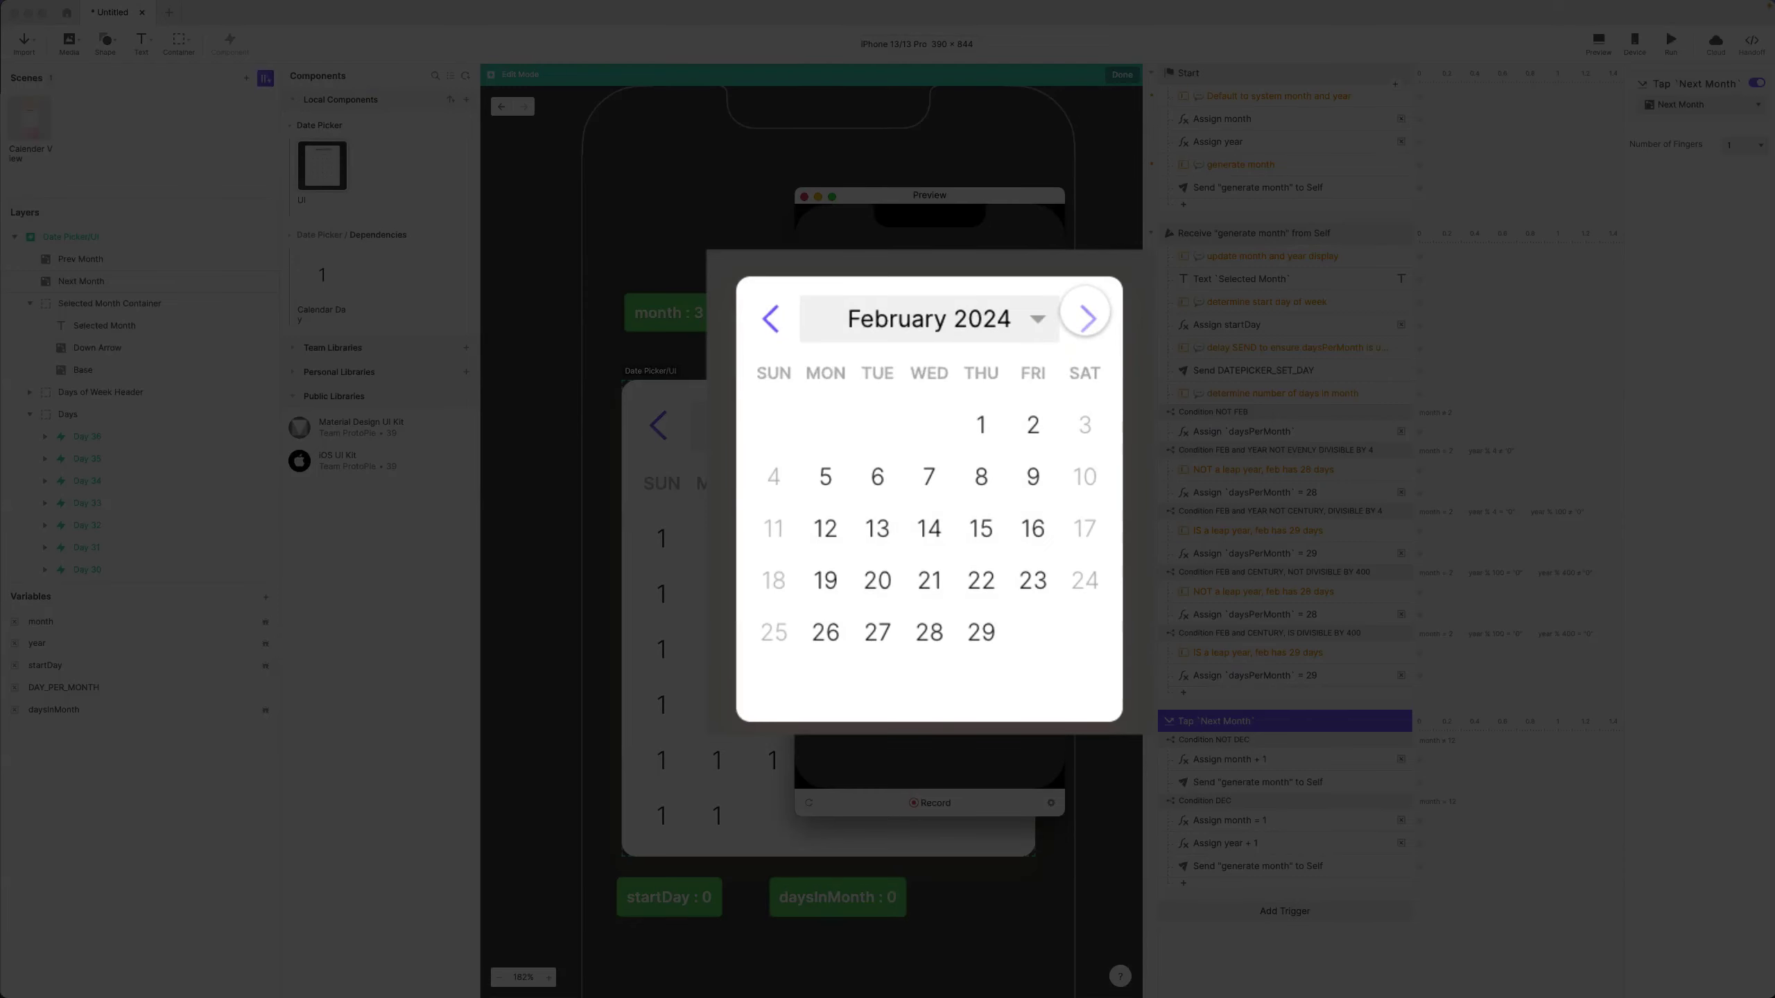
left_click(1086, 316)
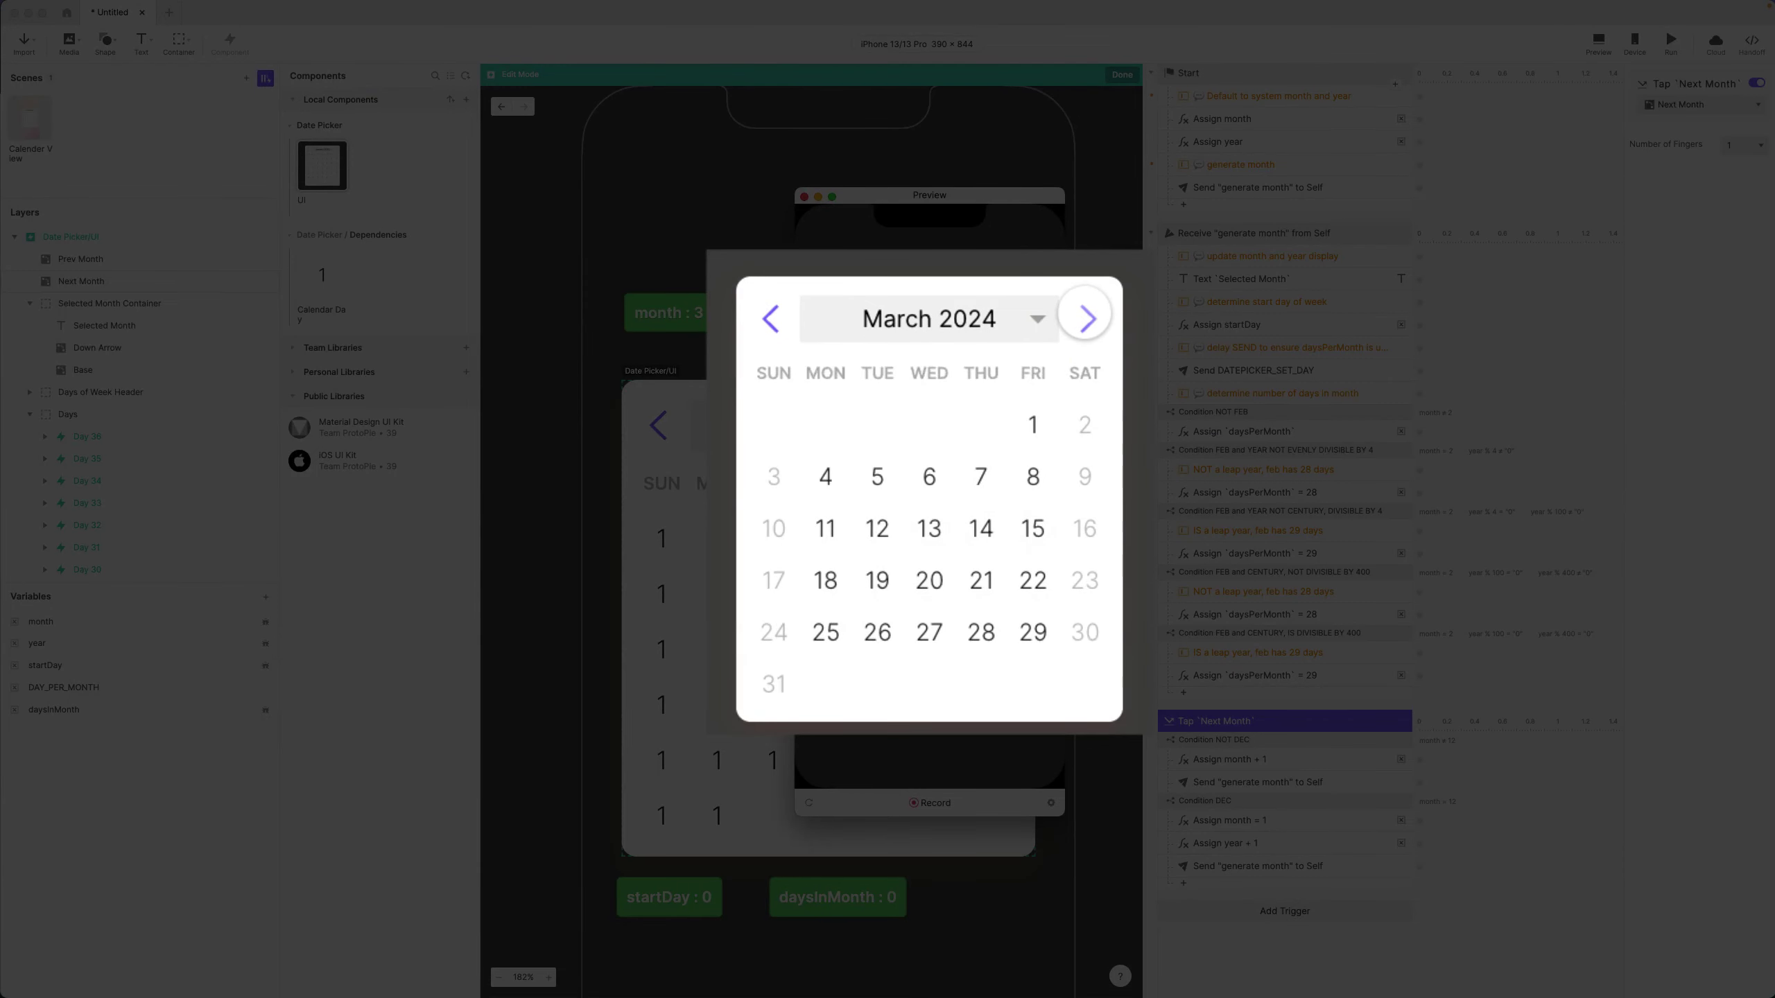
left_click(1087, 317)
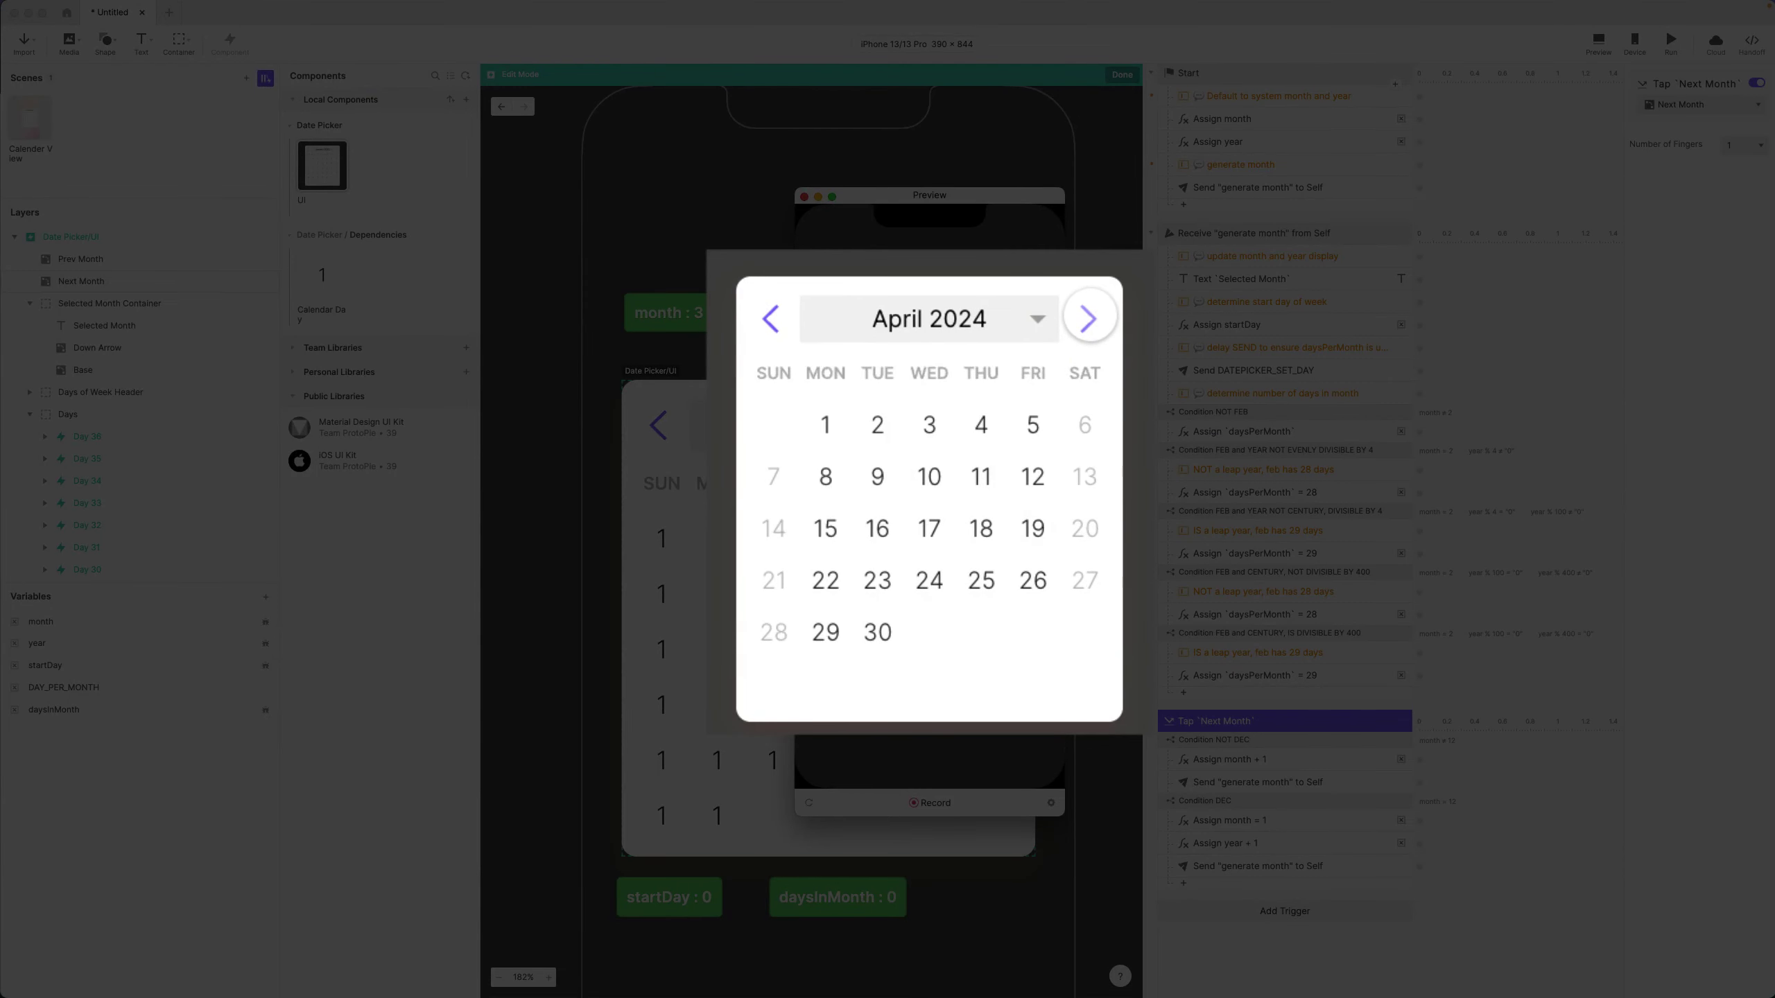
left_click(1086, 317)
left_click(1086, 317)
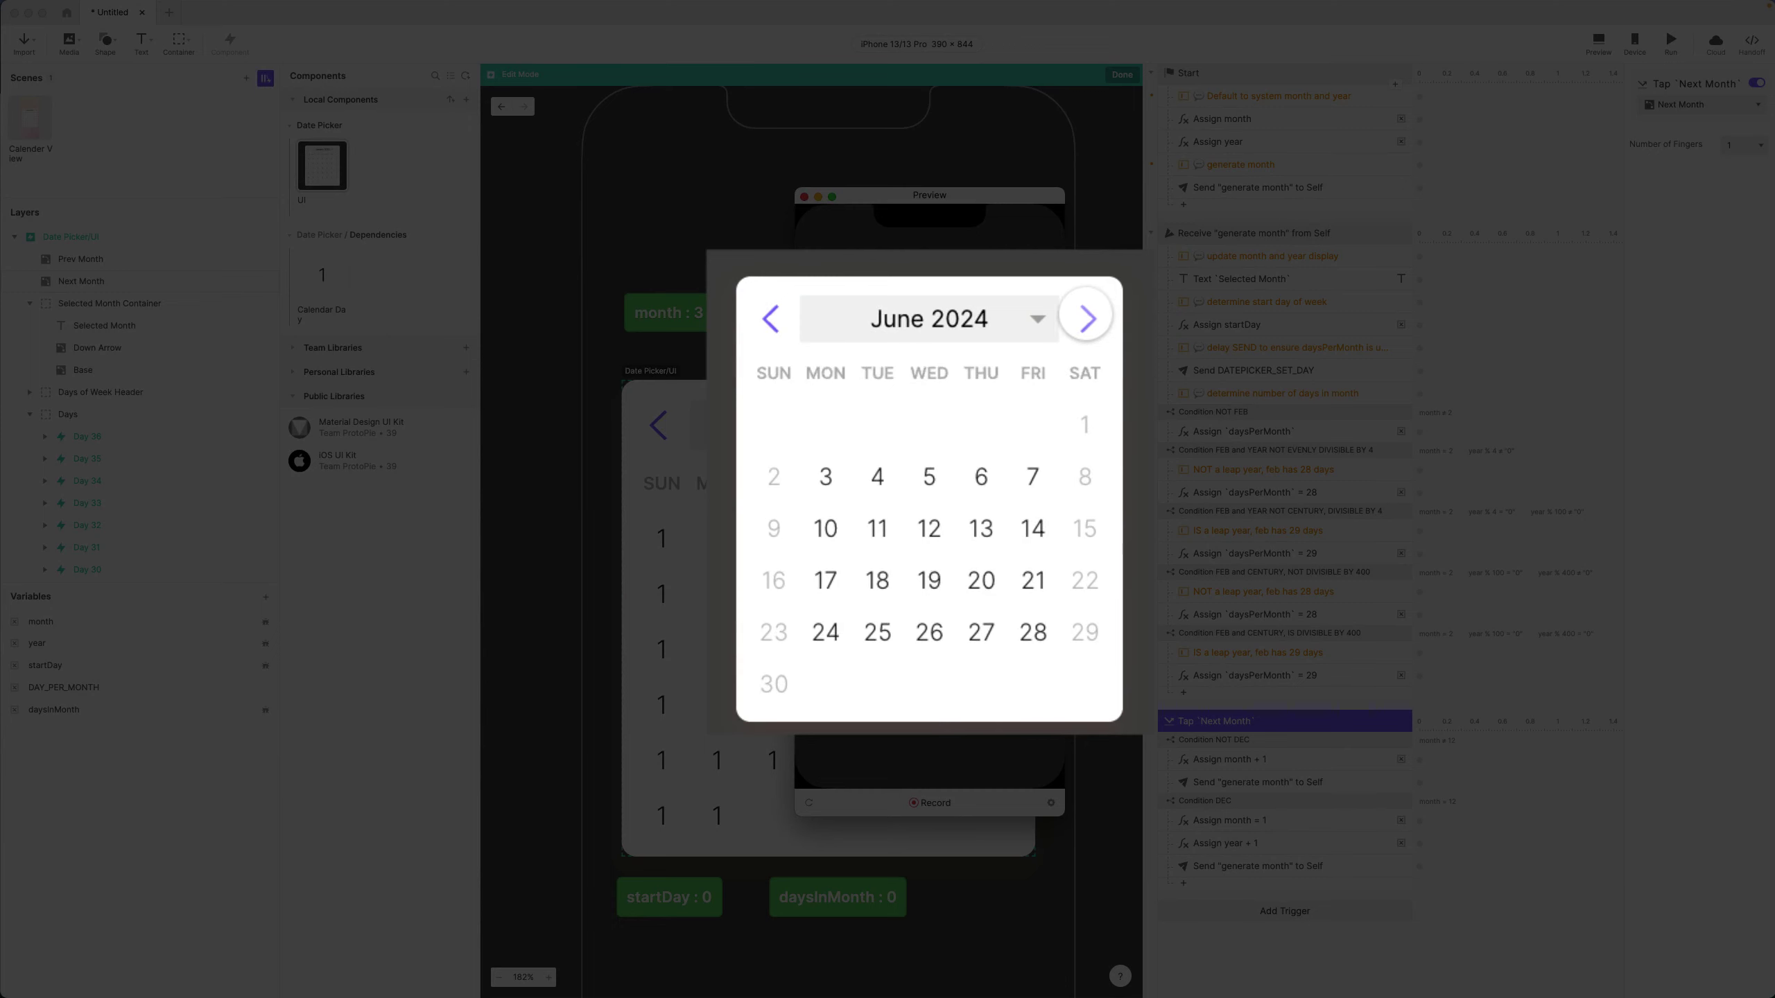
left_click(1087, 317)
left_click(1087, 317)
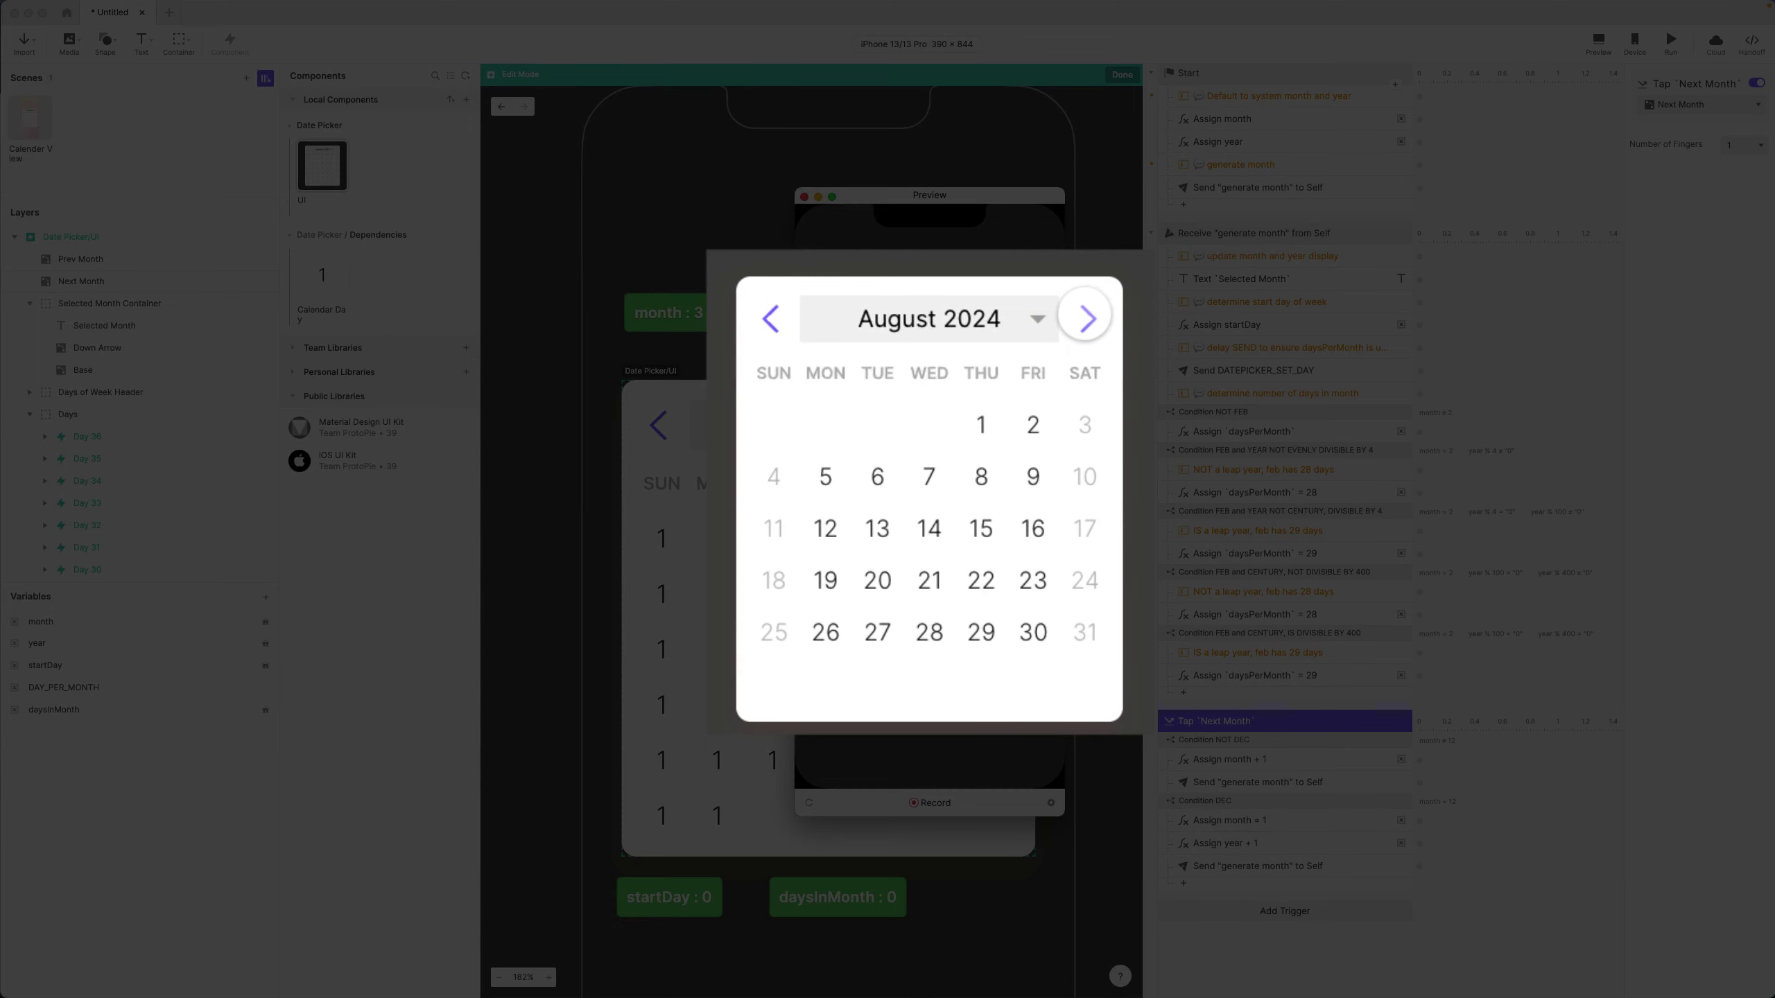
left_click(1086, 317)
left_click(1086, 317)
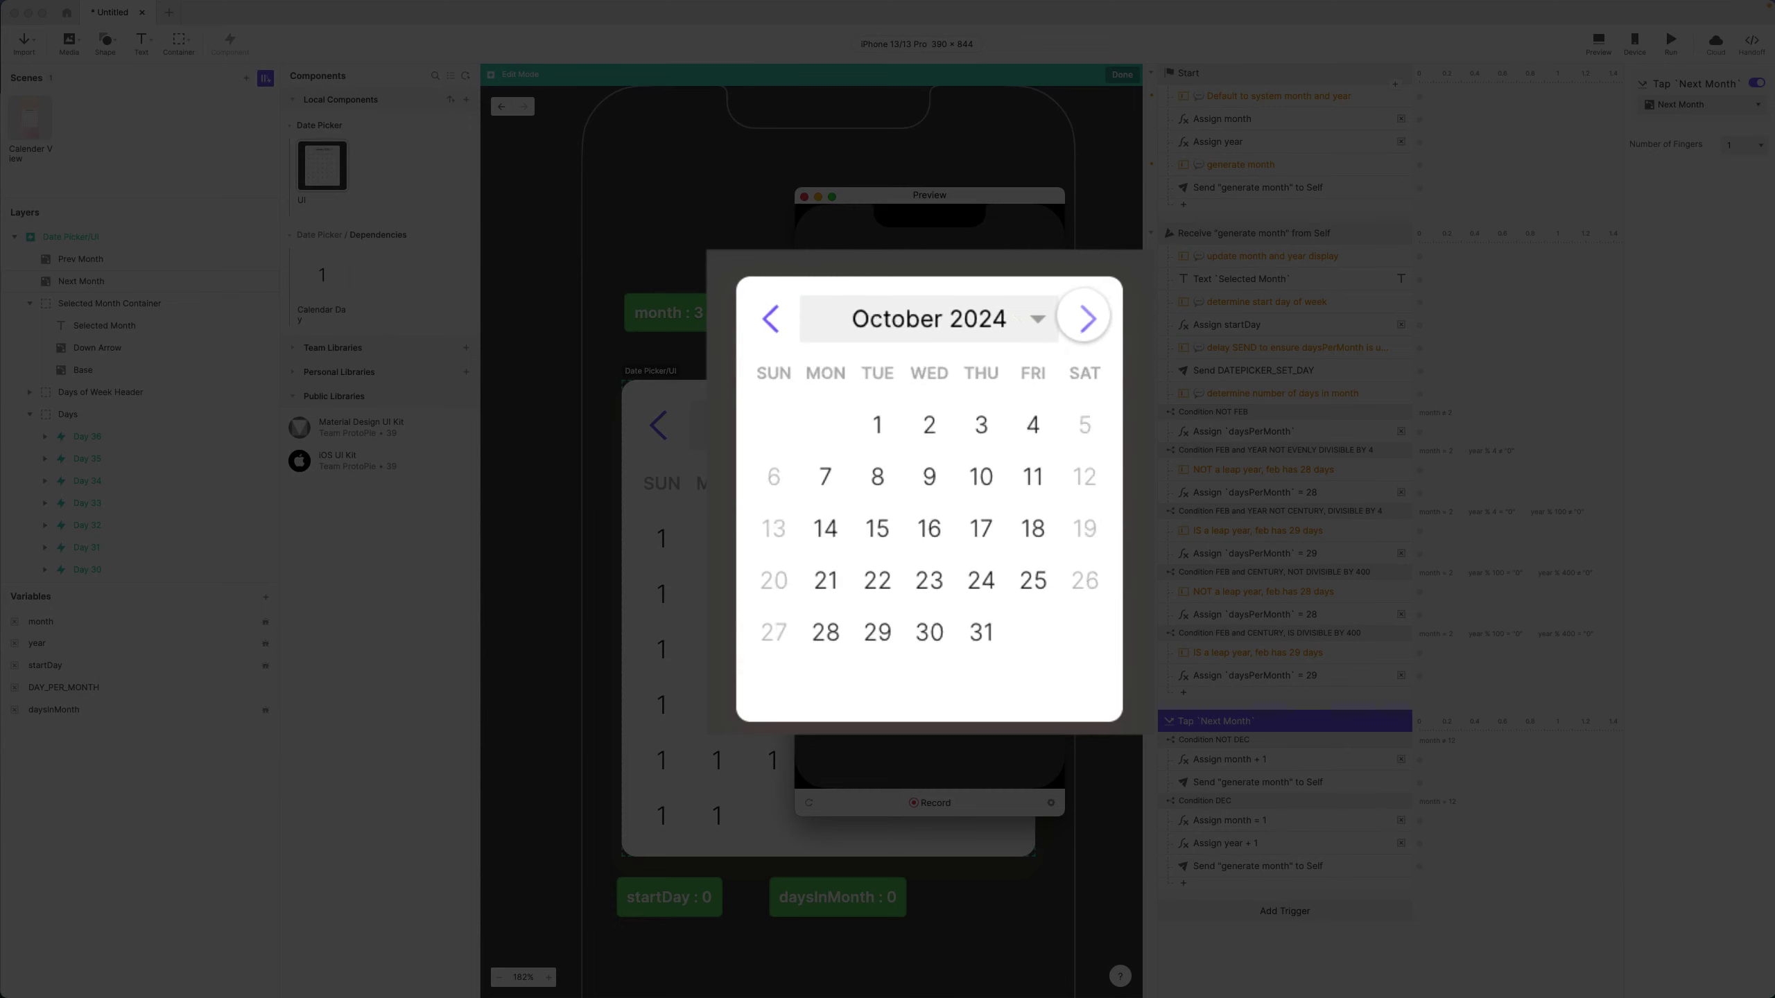
left_click(1086, 317)
left_click(1082, 317)
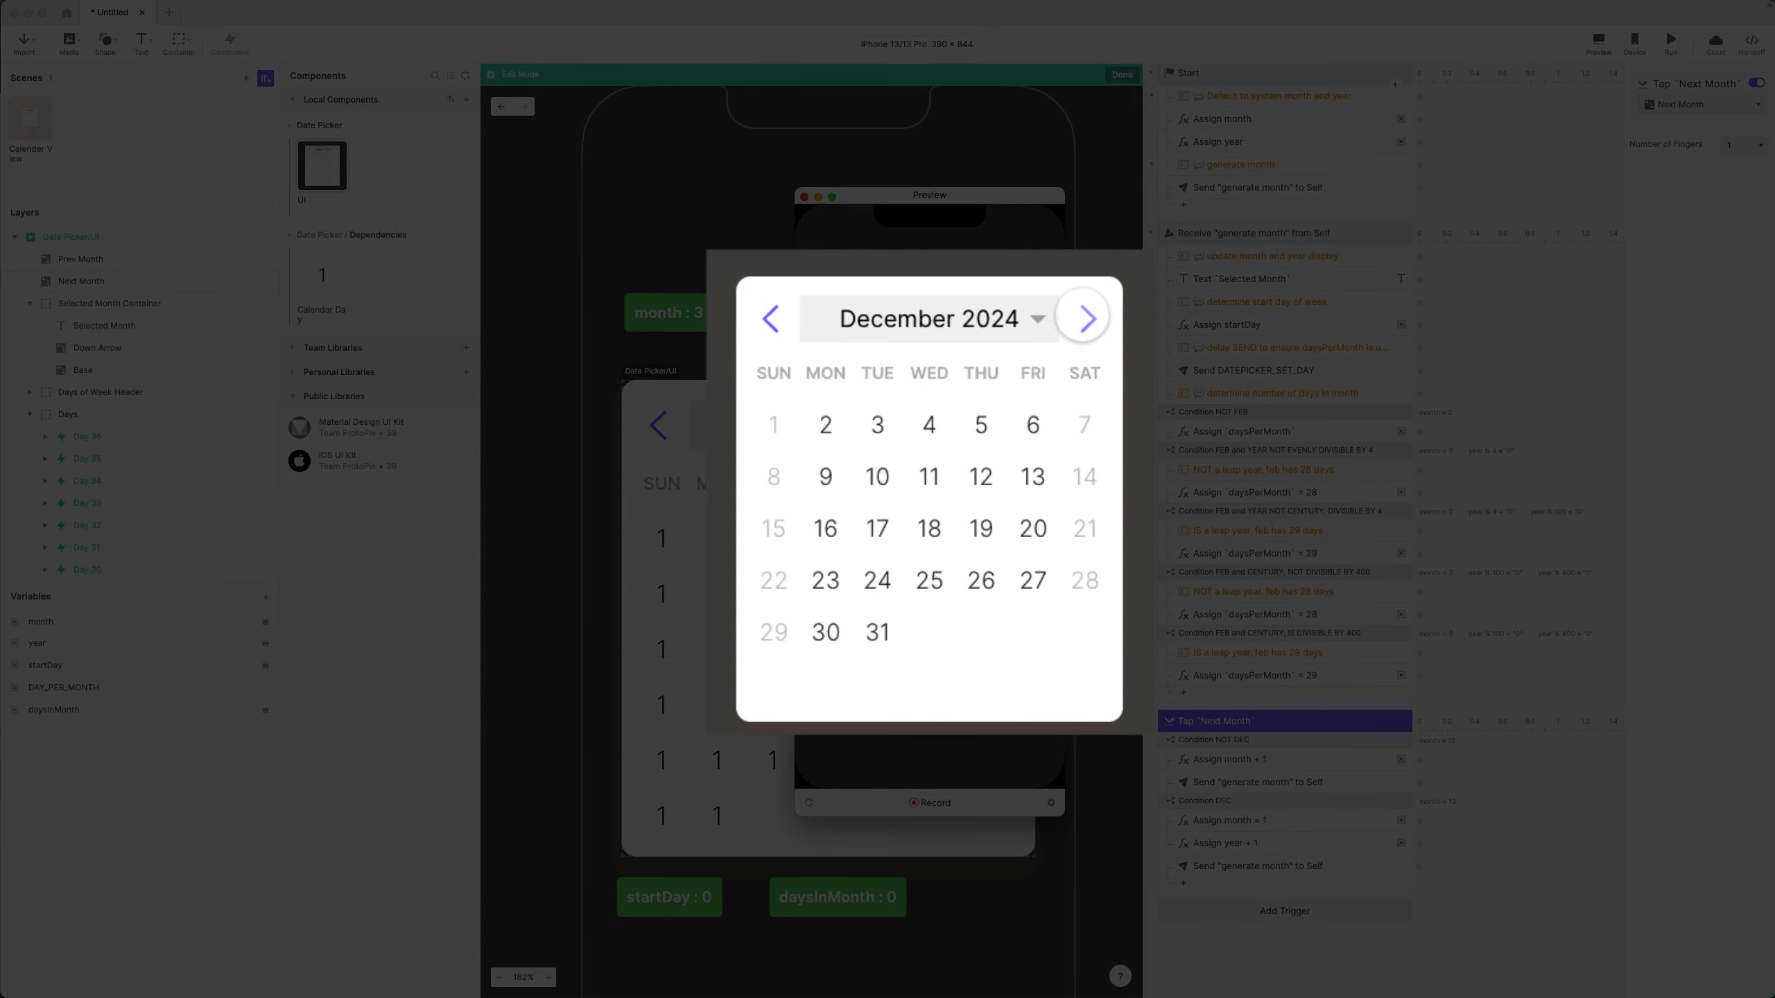
- Cross into January 2025 and advance month by month to December 2025
left_click(1084, 318)
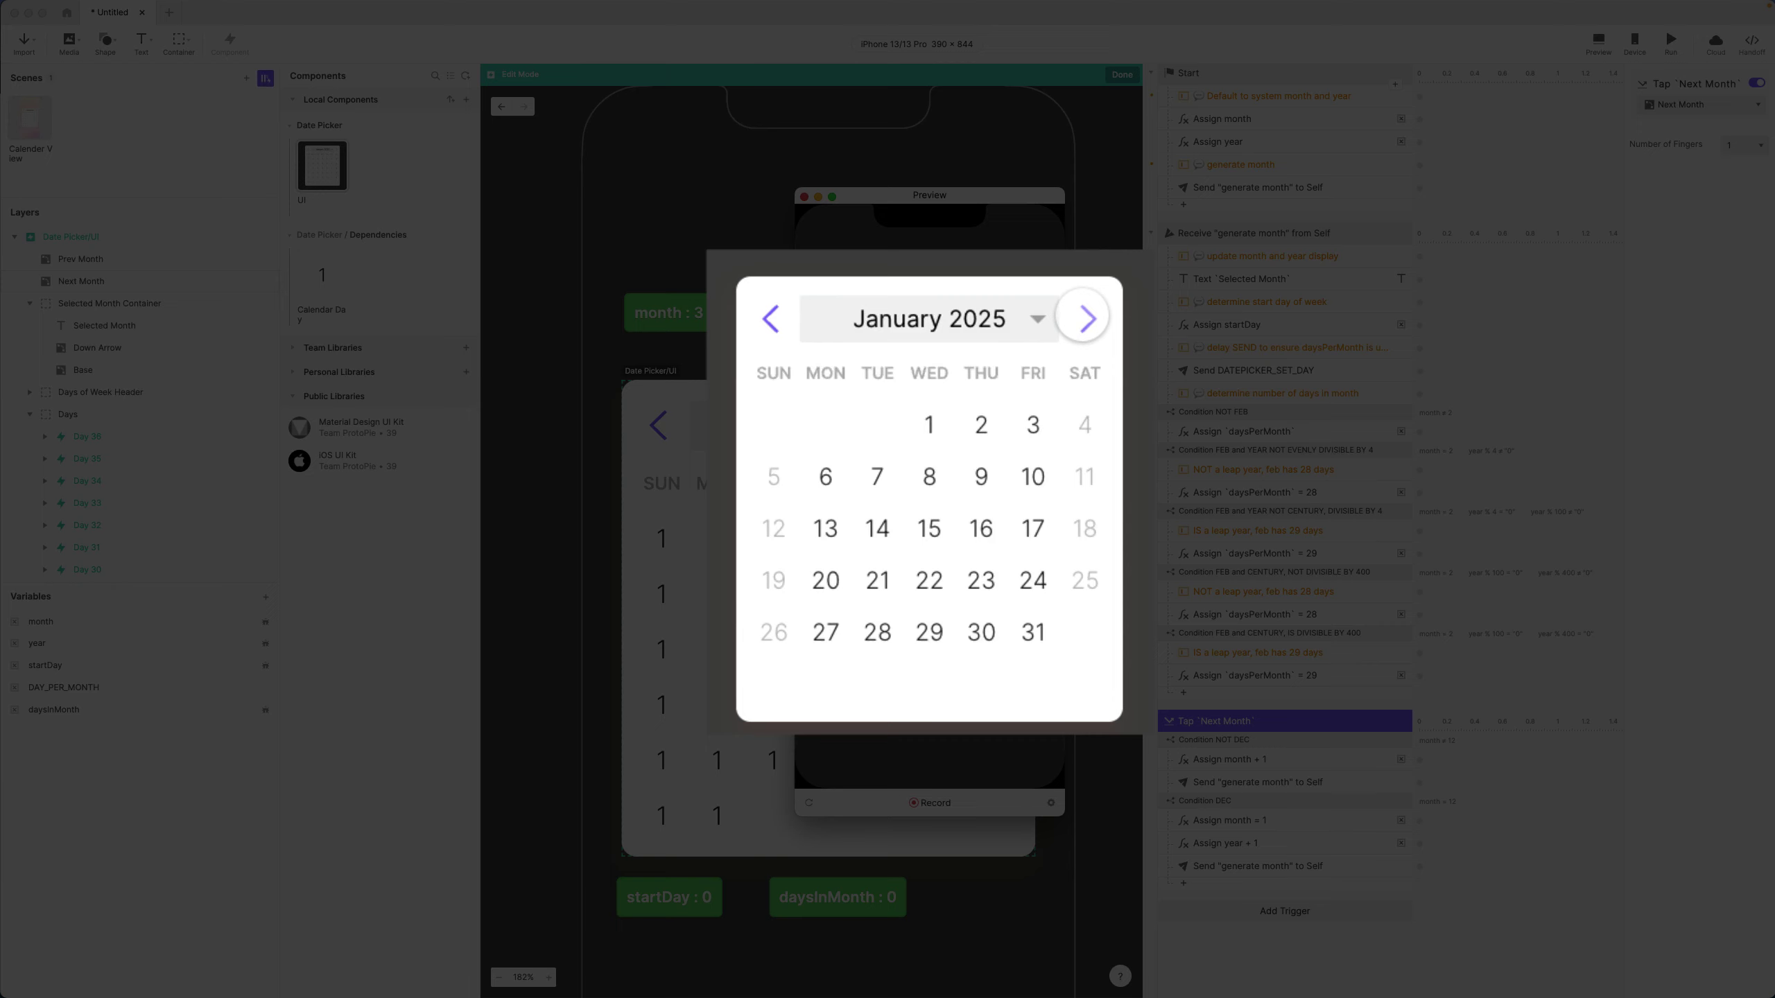
left_click(1084, 318)
left_click(1084, 318)
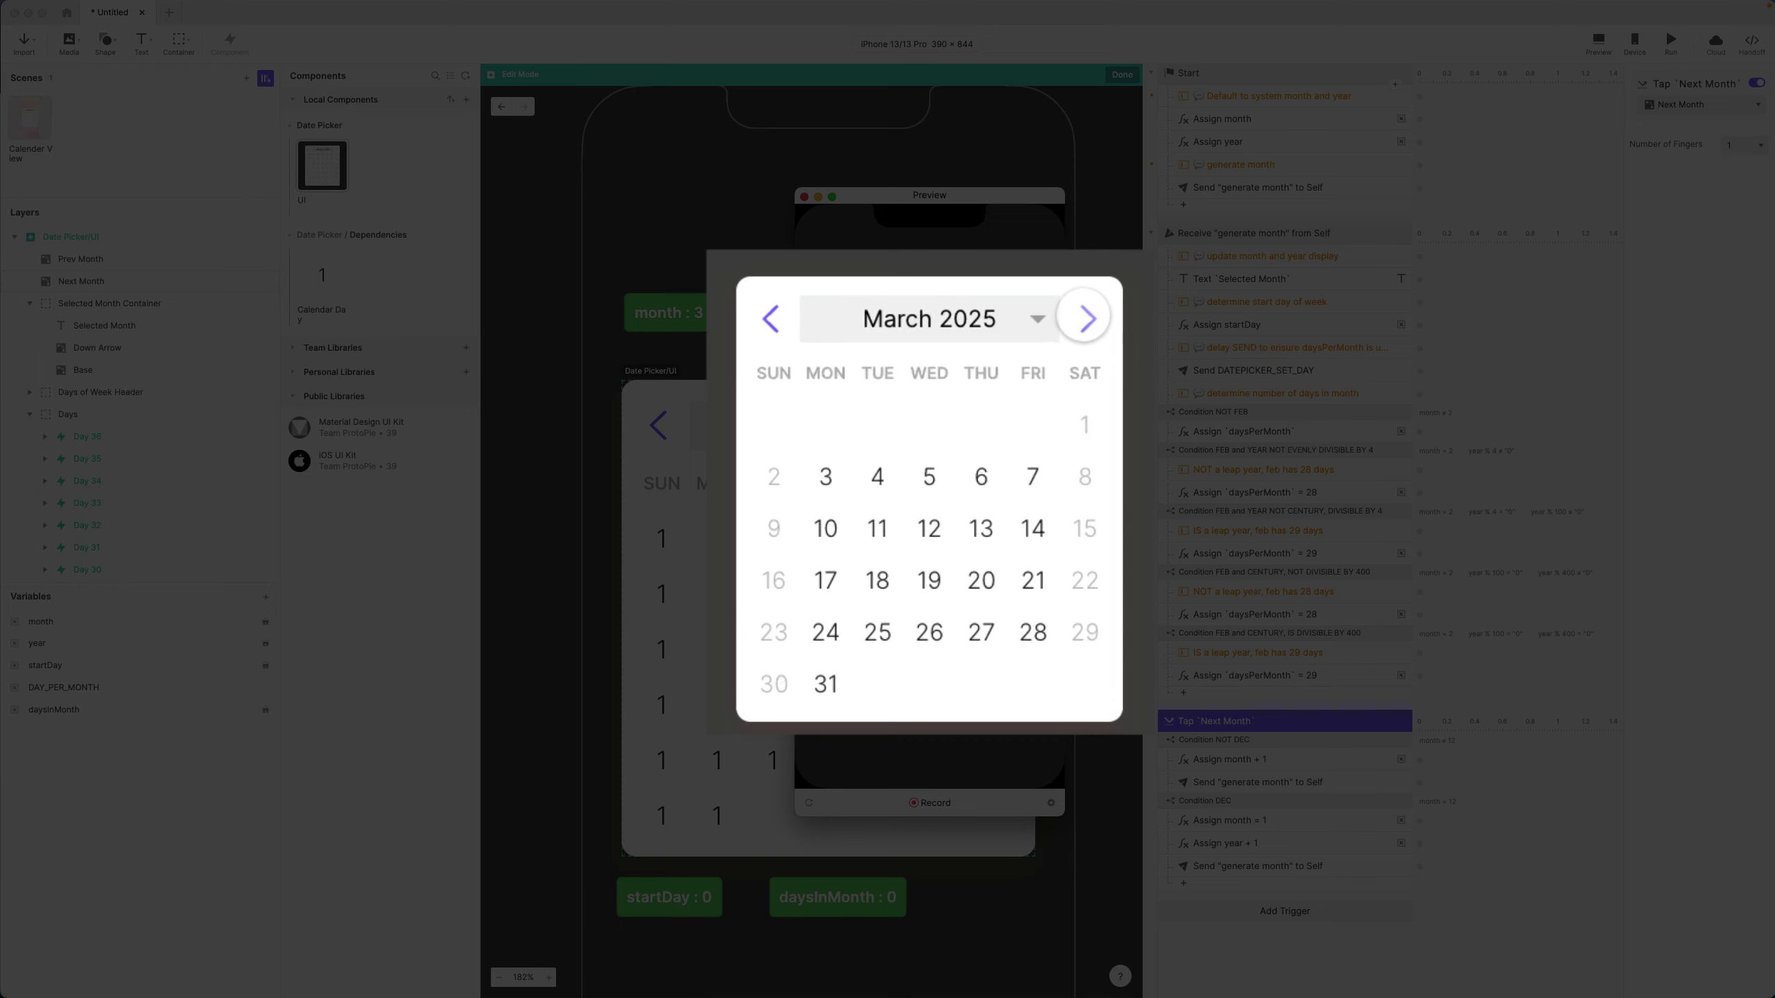
left_click(1083, 318)
left_click(1084, 318)
left_click(1083, 318)
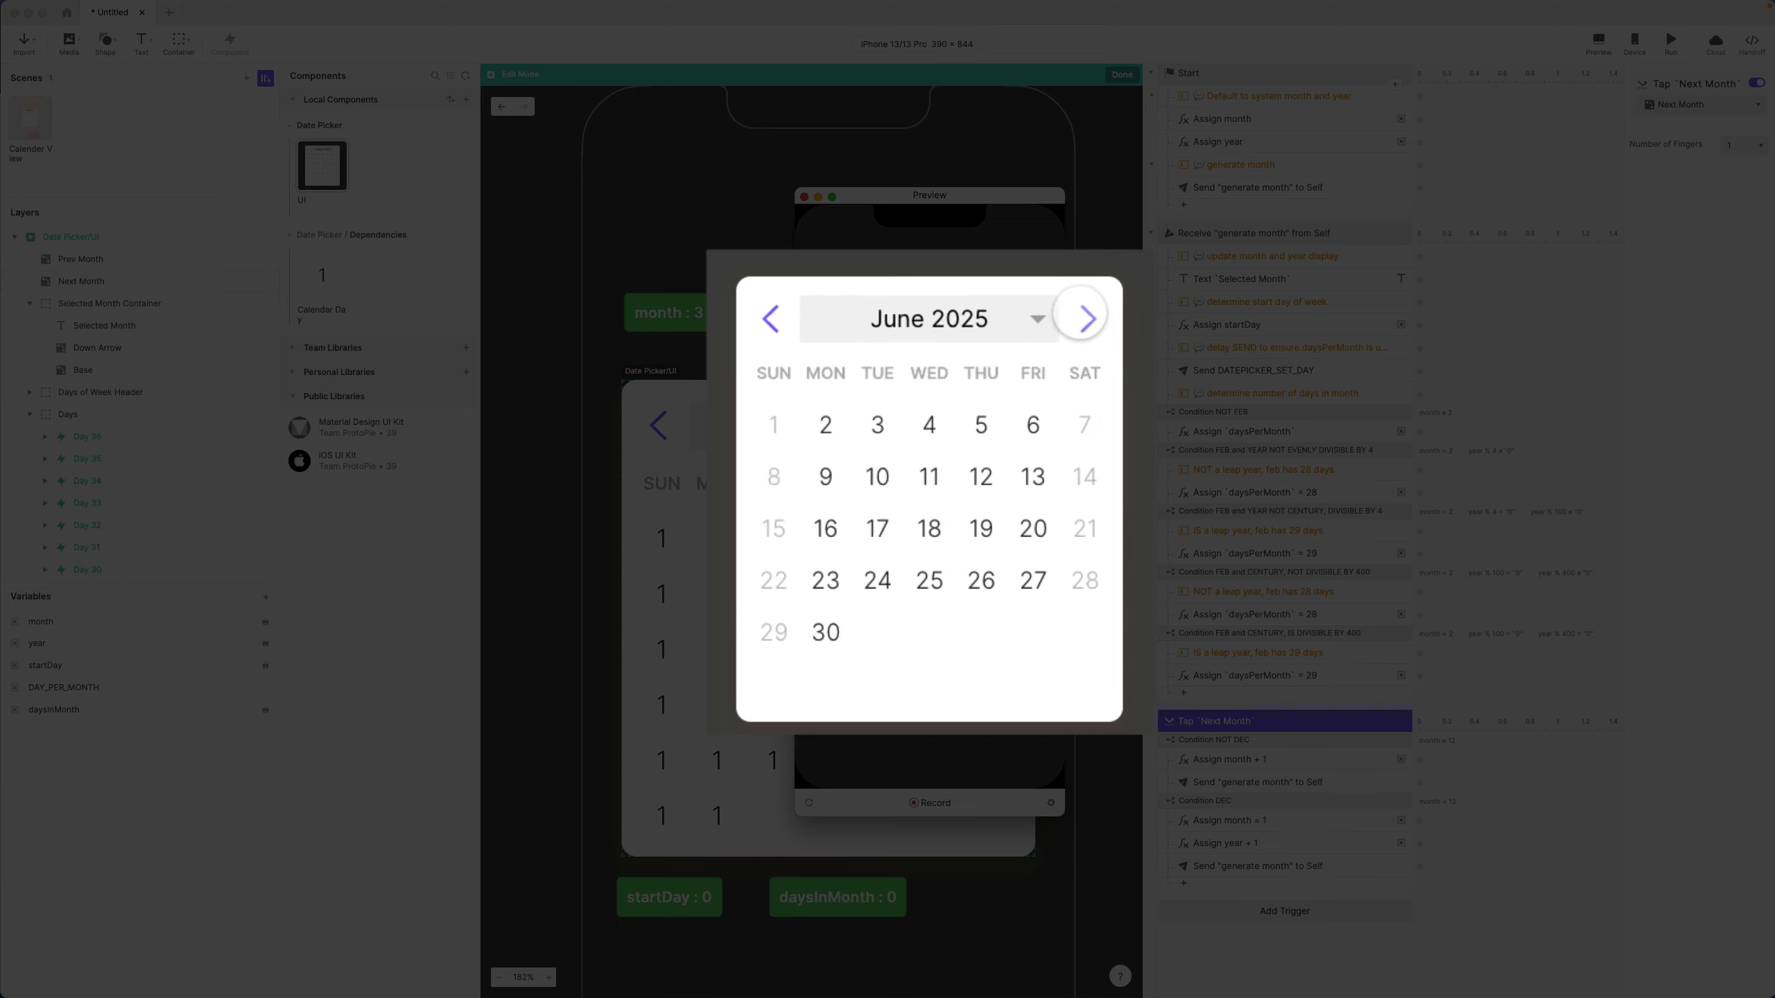
left_click(1083, 318)
left_click(1083, 318)
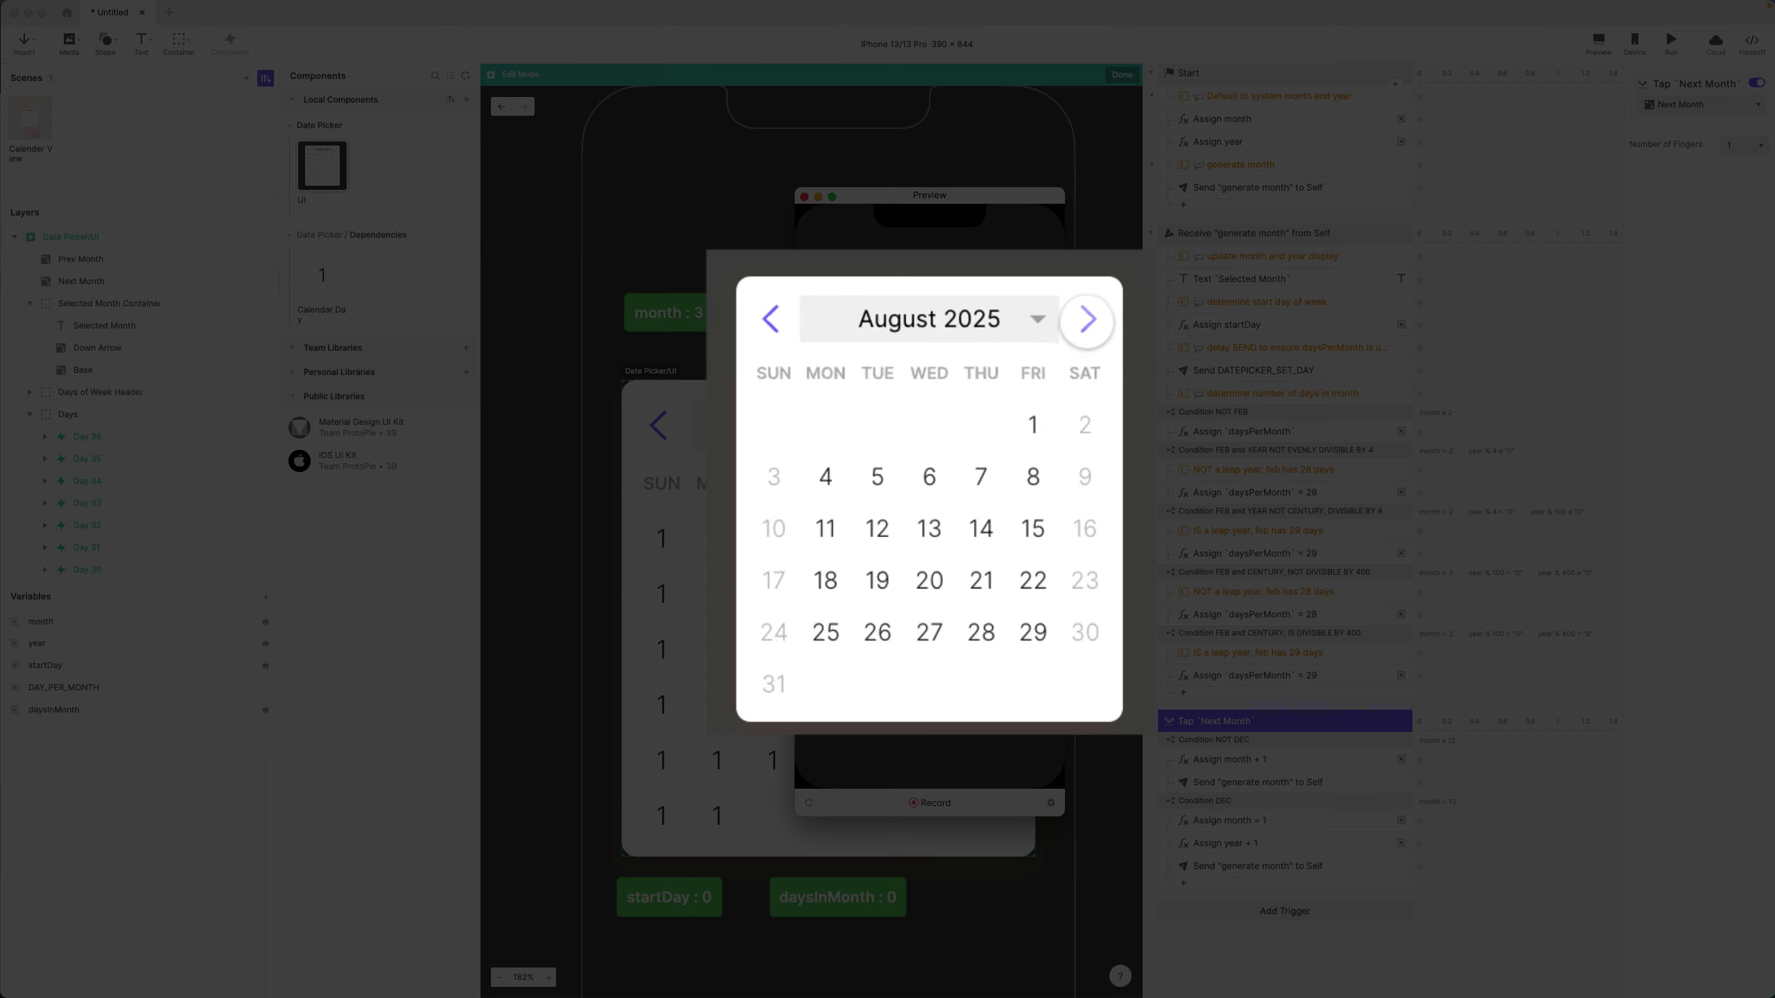
left_click(1084, 318)
left_click(1084, 319)
left_click(1084, 318)
left_click(1084, 318)
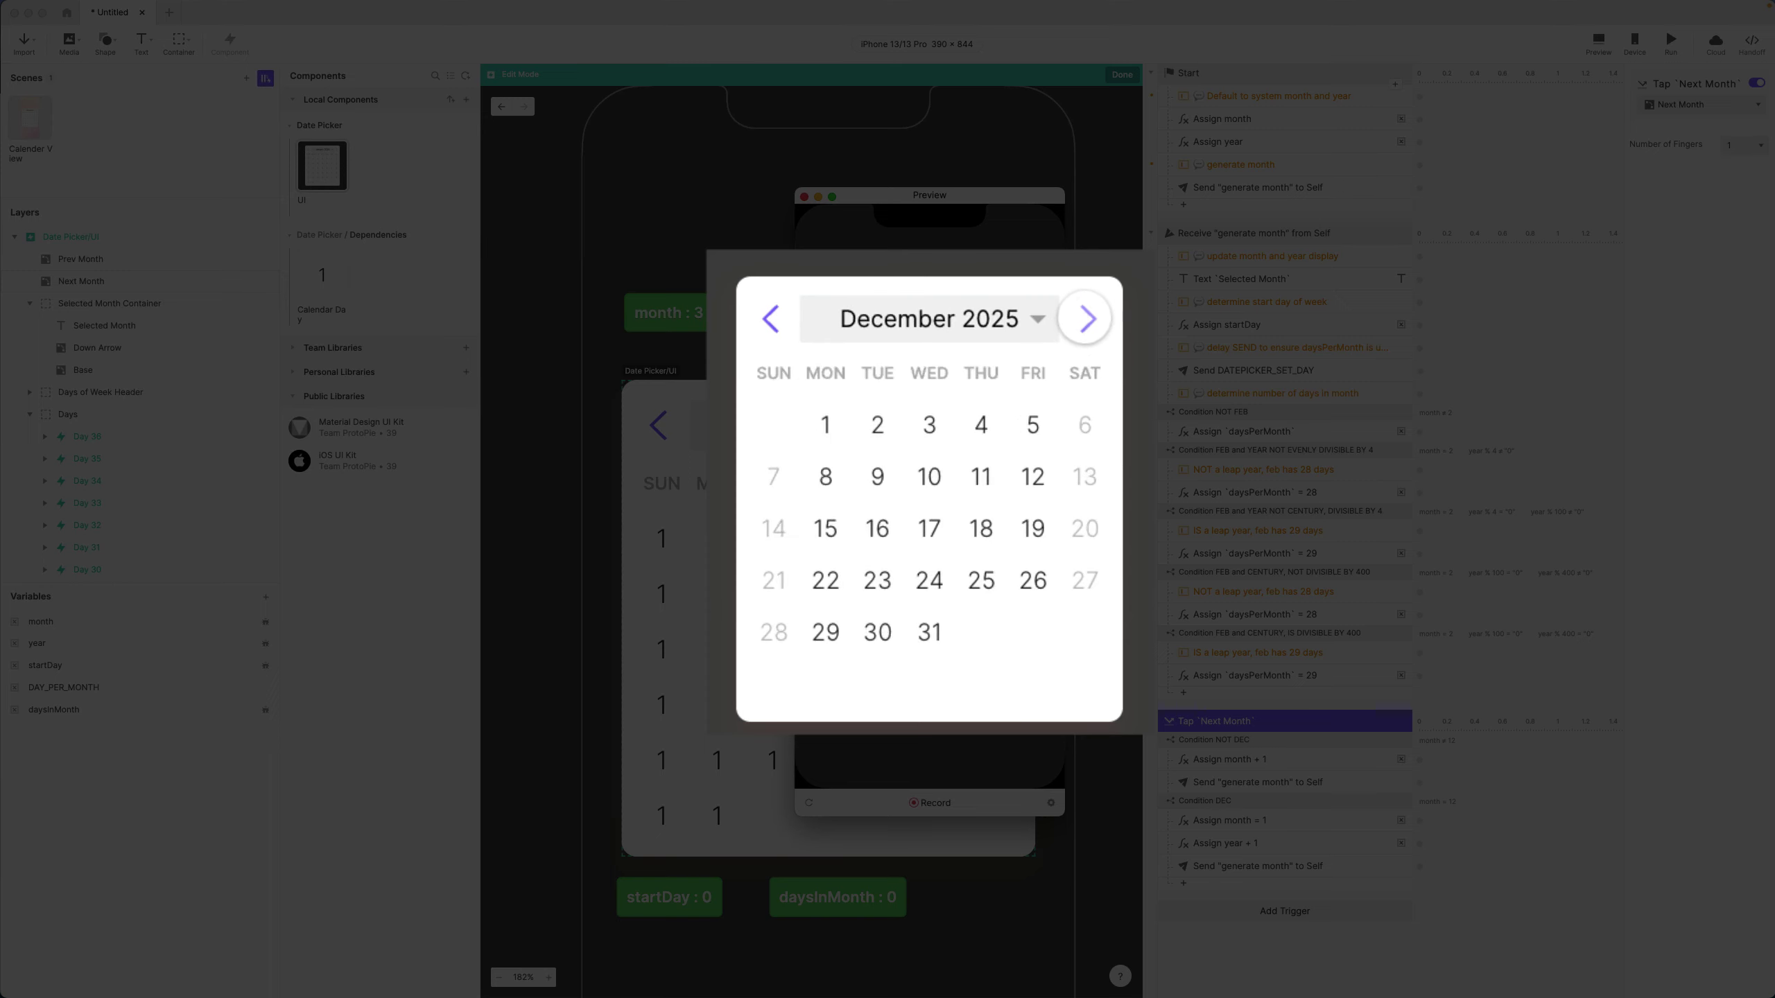
- Cross into January 2026, advance to June 2026, and close the preview
left_click(1083, 319)
left_click(1083, 319)
left_click(1084, 318)
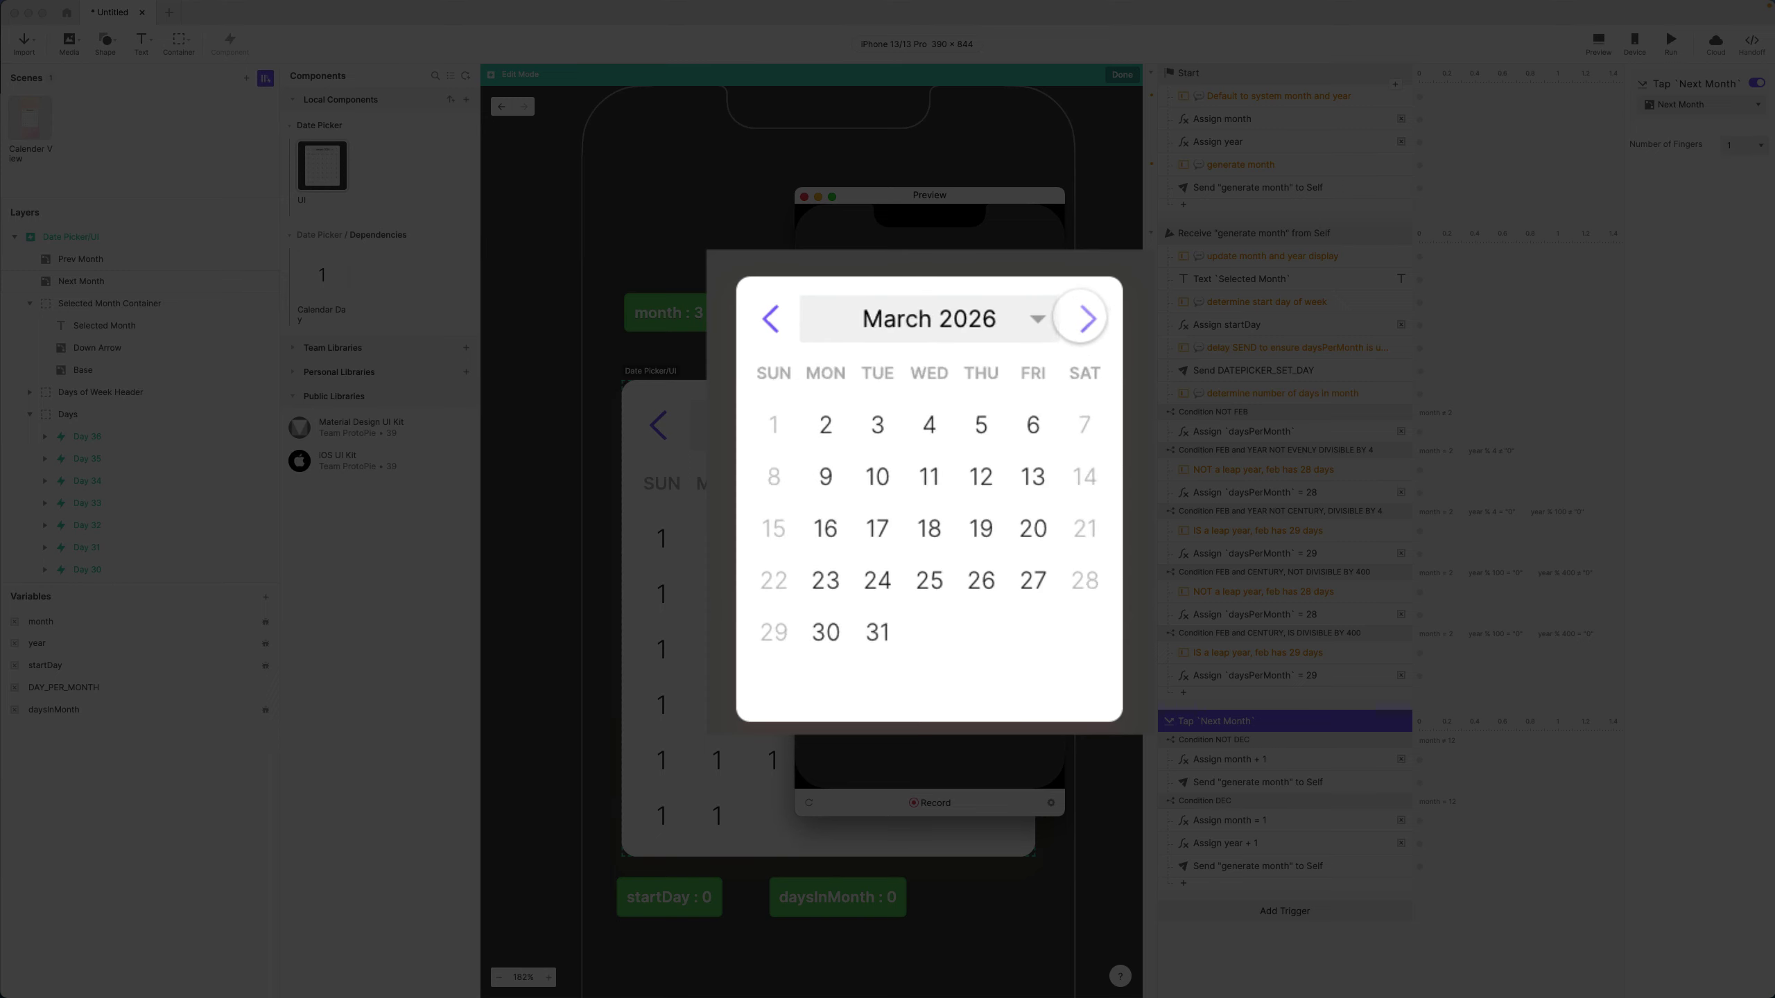
left_click(1083, 319)
left_click(1084, 319)
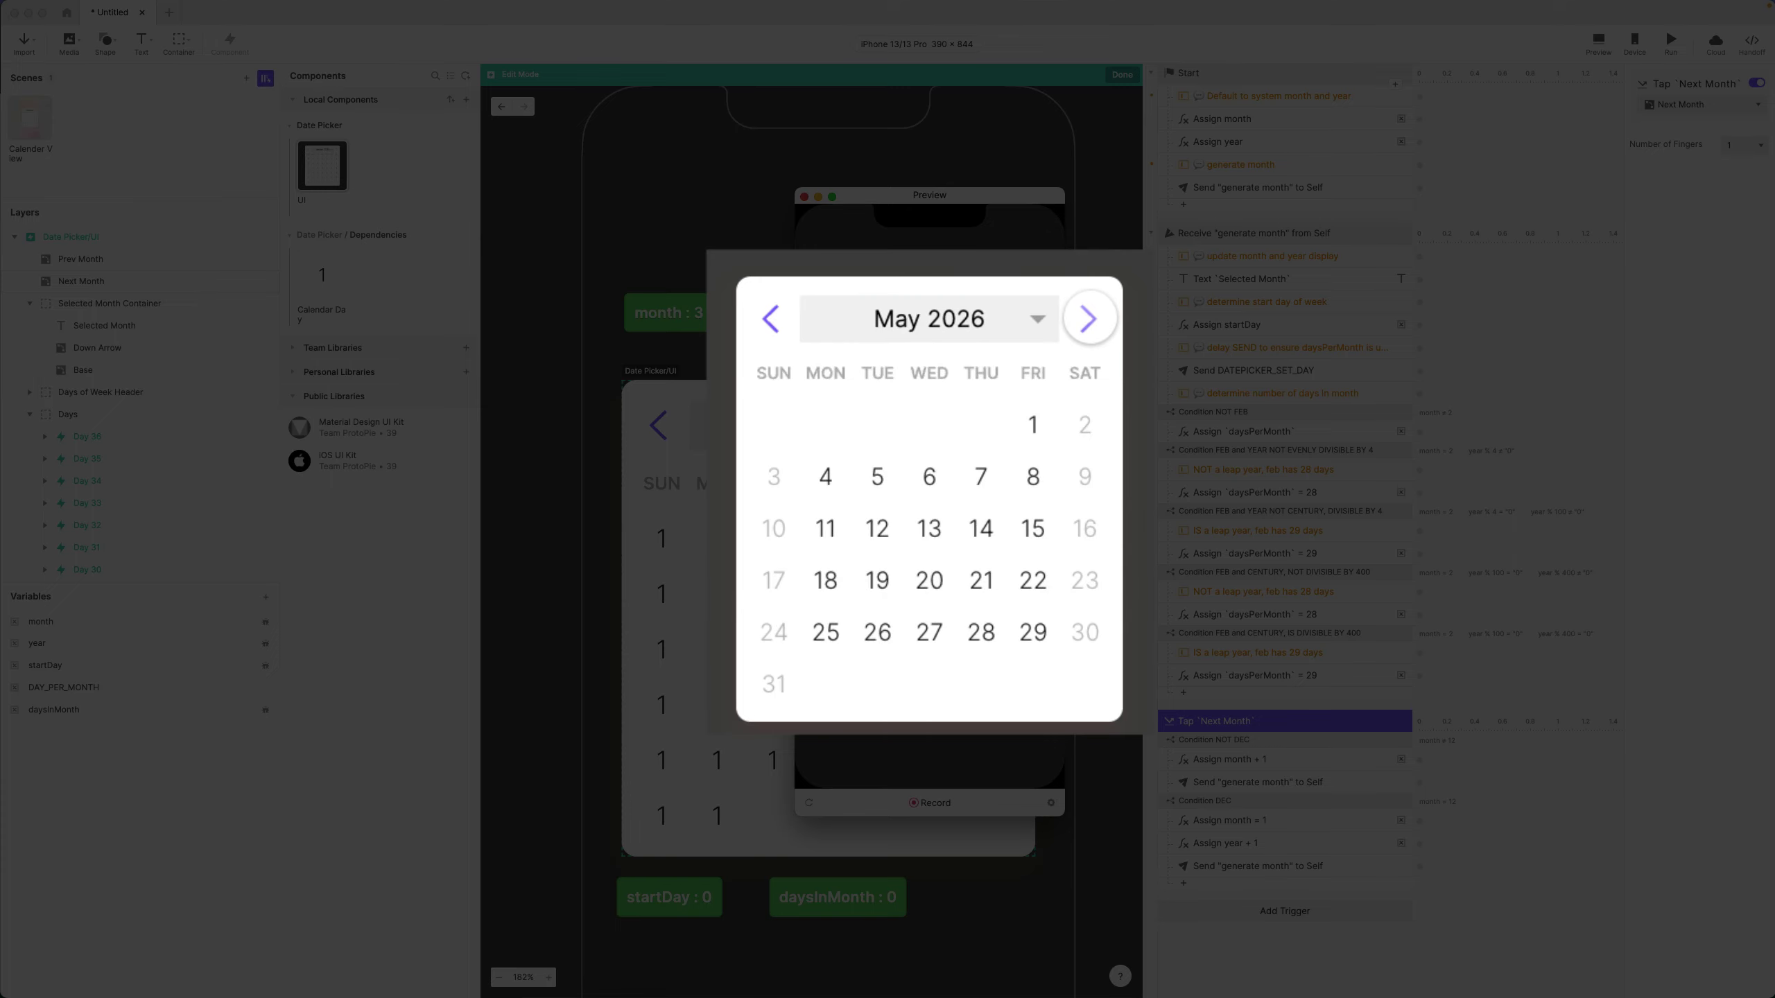
left_click(1023, 391)
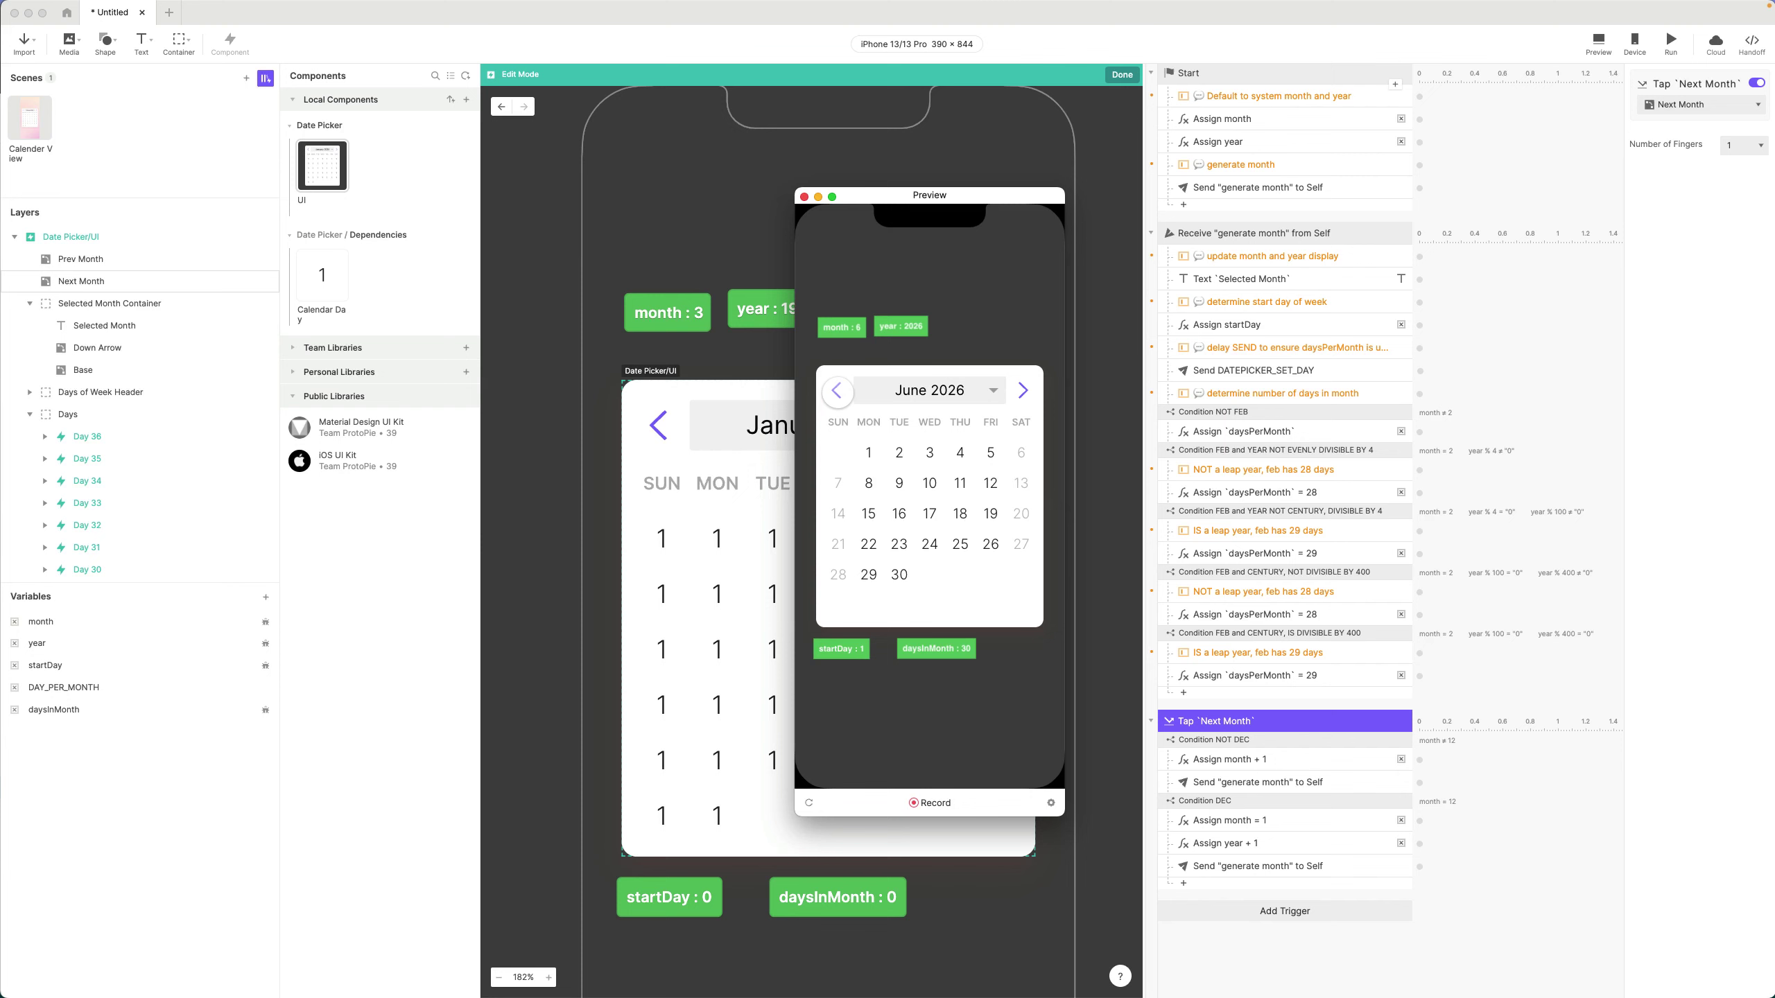
left_click(804, 196)
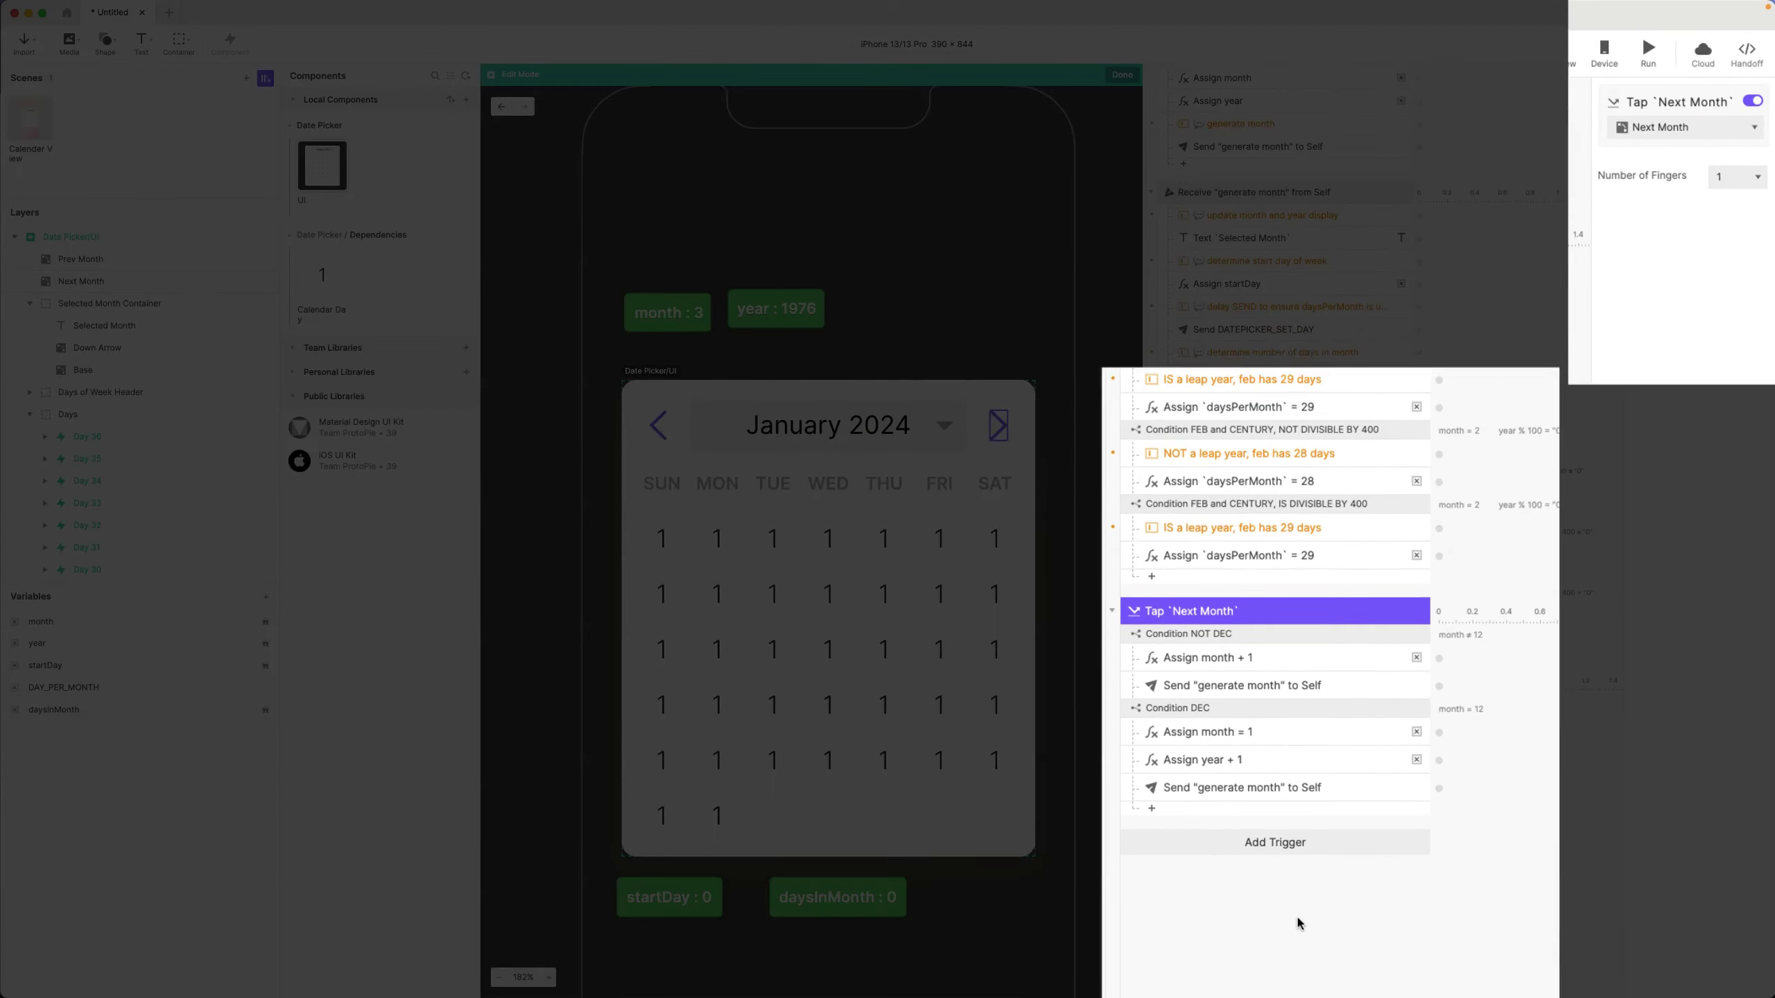
- Add a new Tap trigger targeting the Prev Month layer
scroll(1299, 923, "down", 3)
left_click(1257, 708)
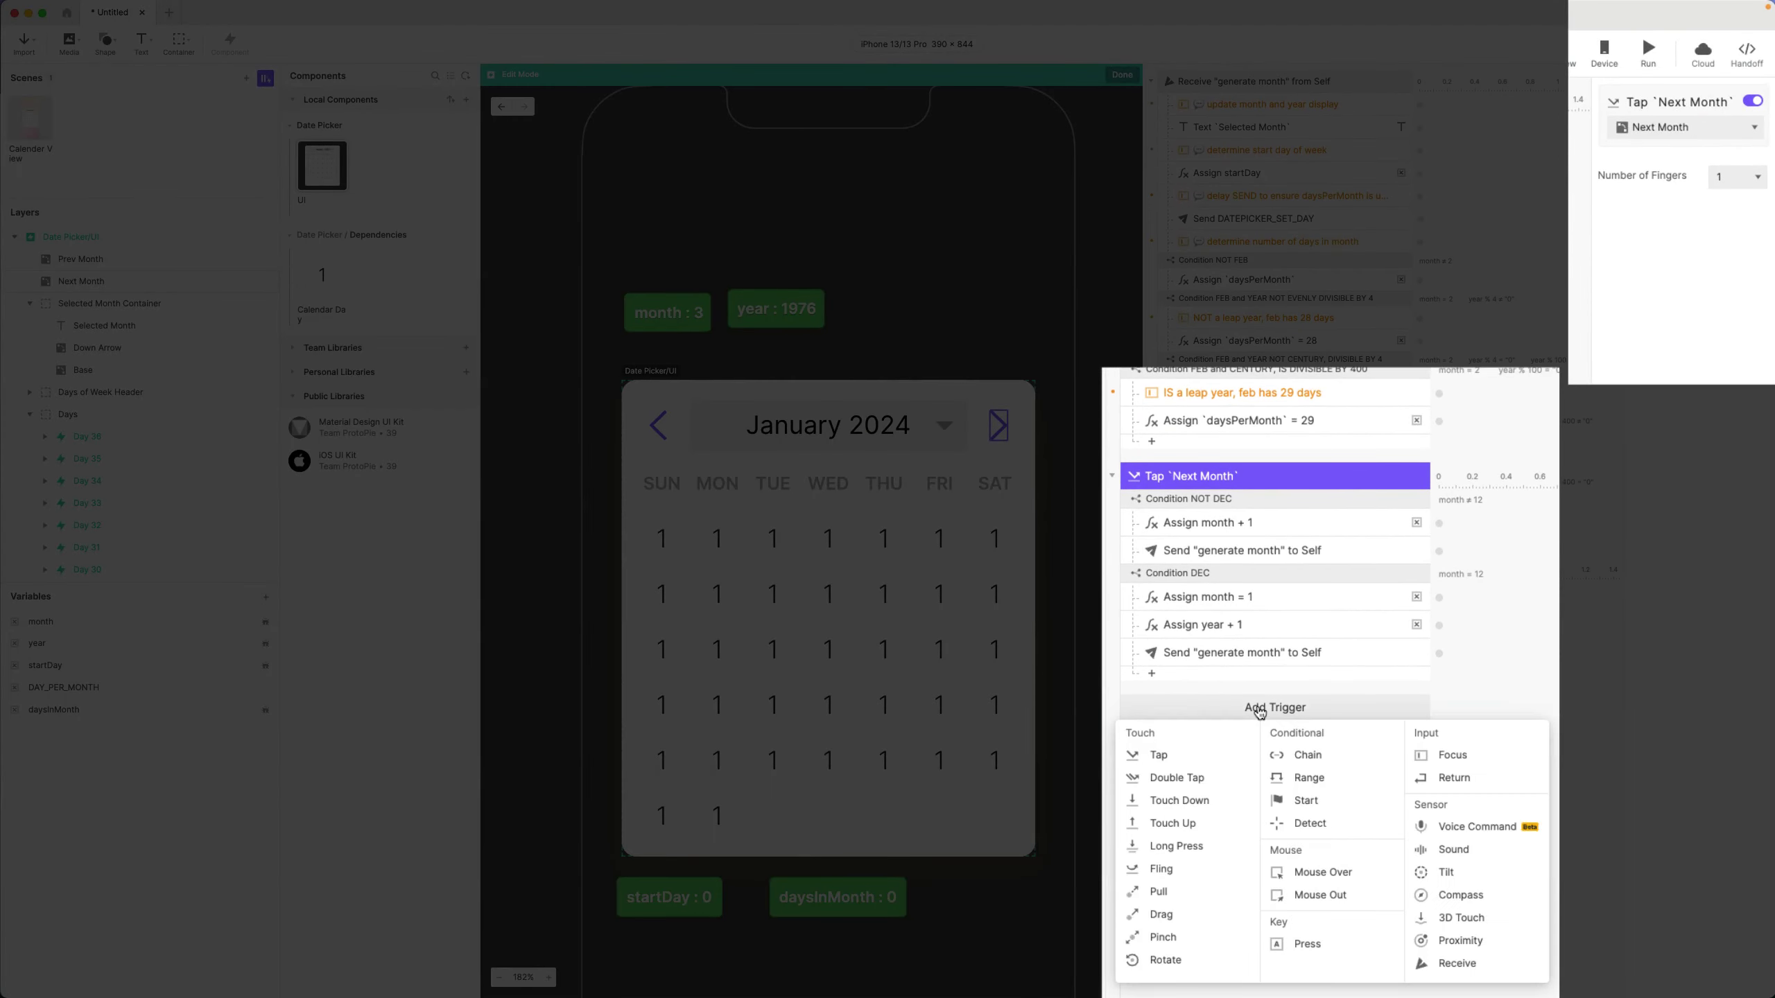
left_click(1174, 754)
left_click(1653, 127)
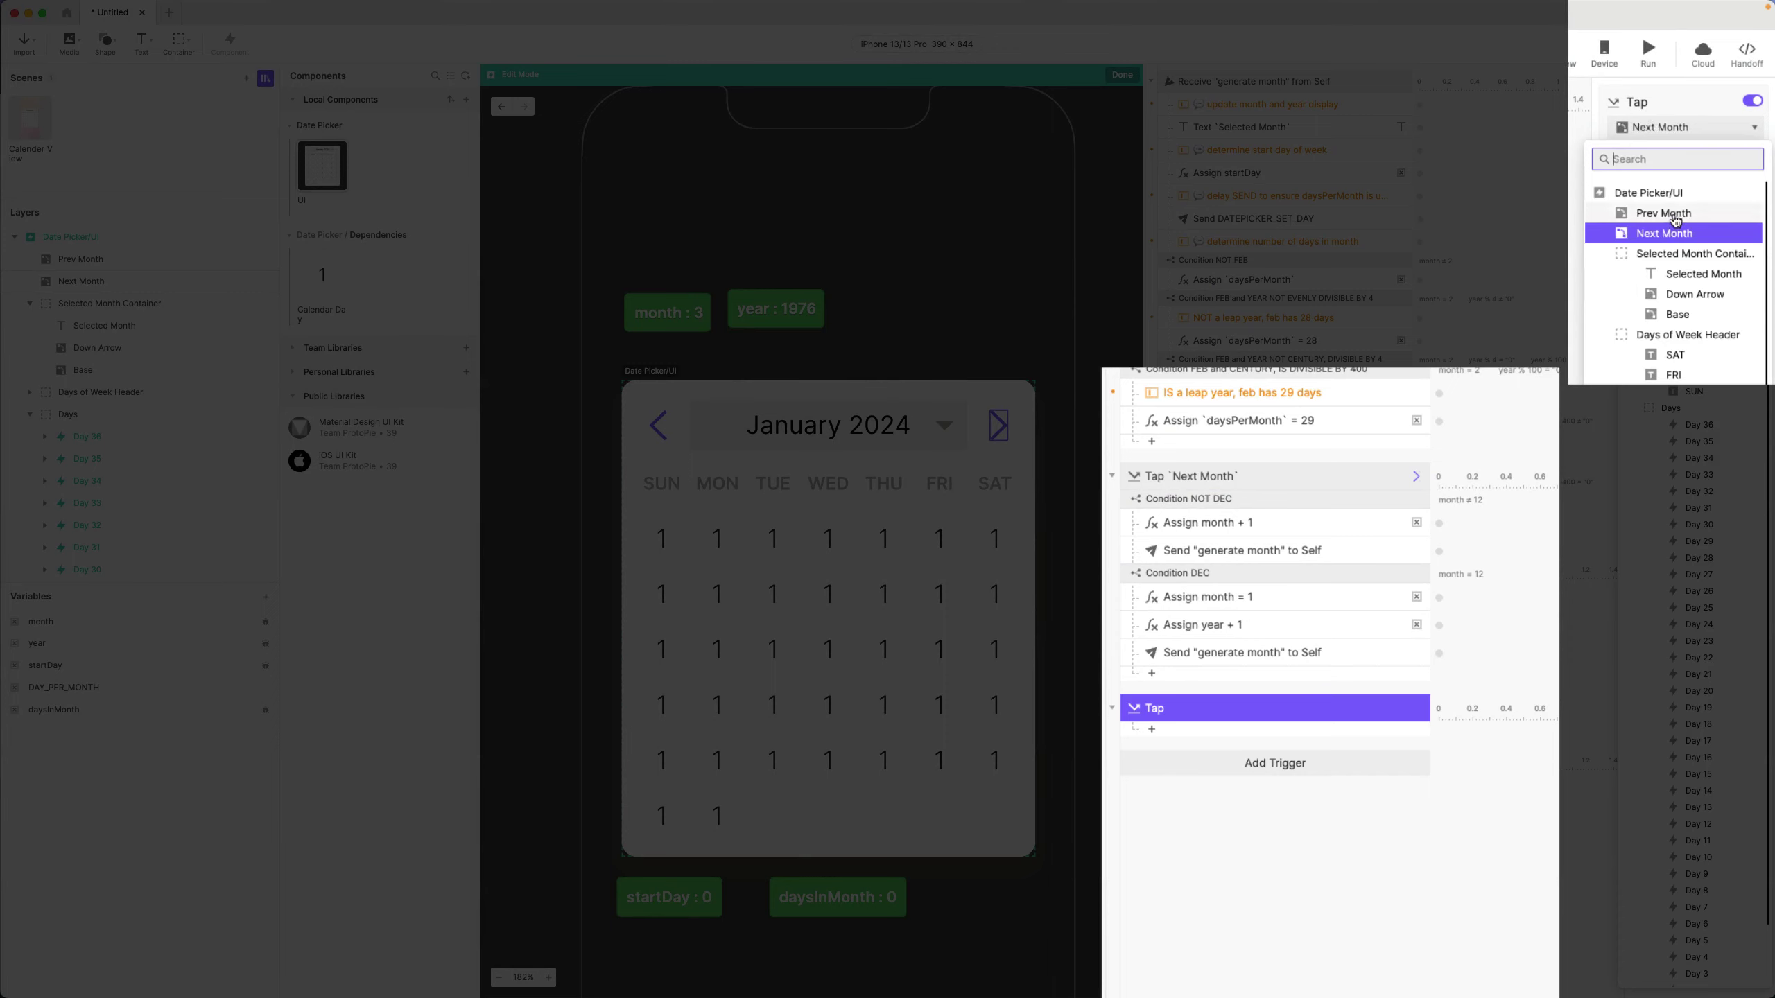
left_click(1673, 220)
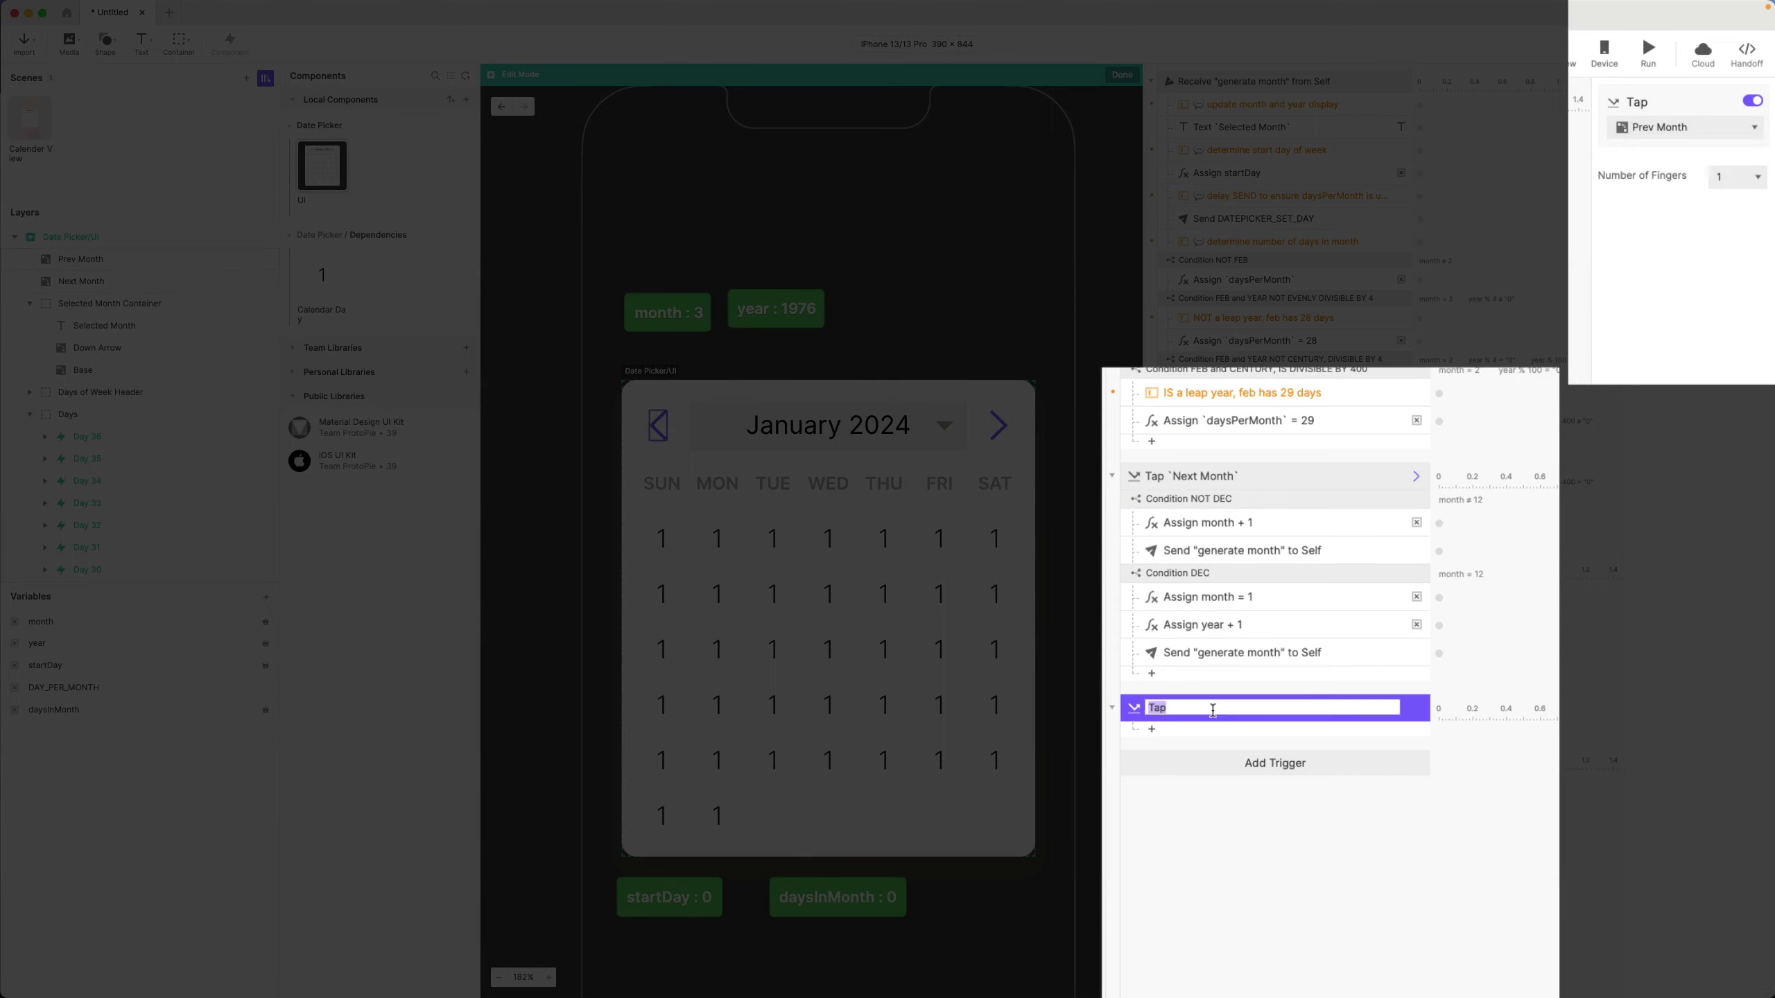
- Rename the trigger Tap `Prev Month` and begin adding a response
left_click(1213, 711)
type("`Prev Month`")
key("Return")
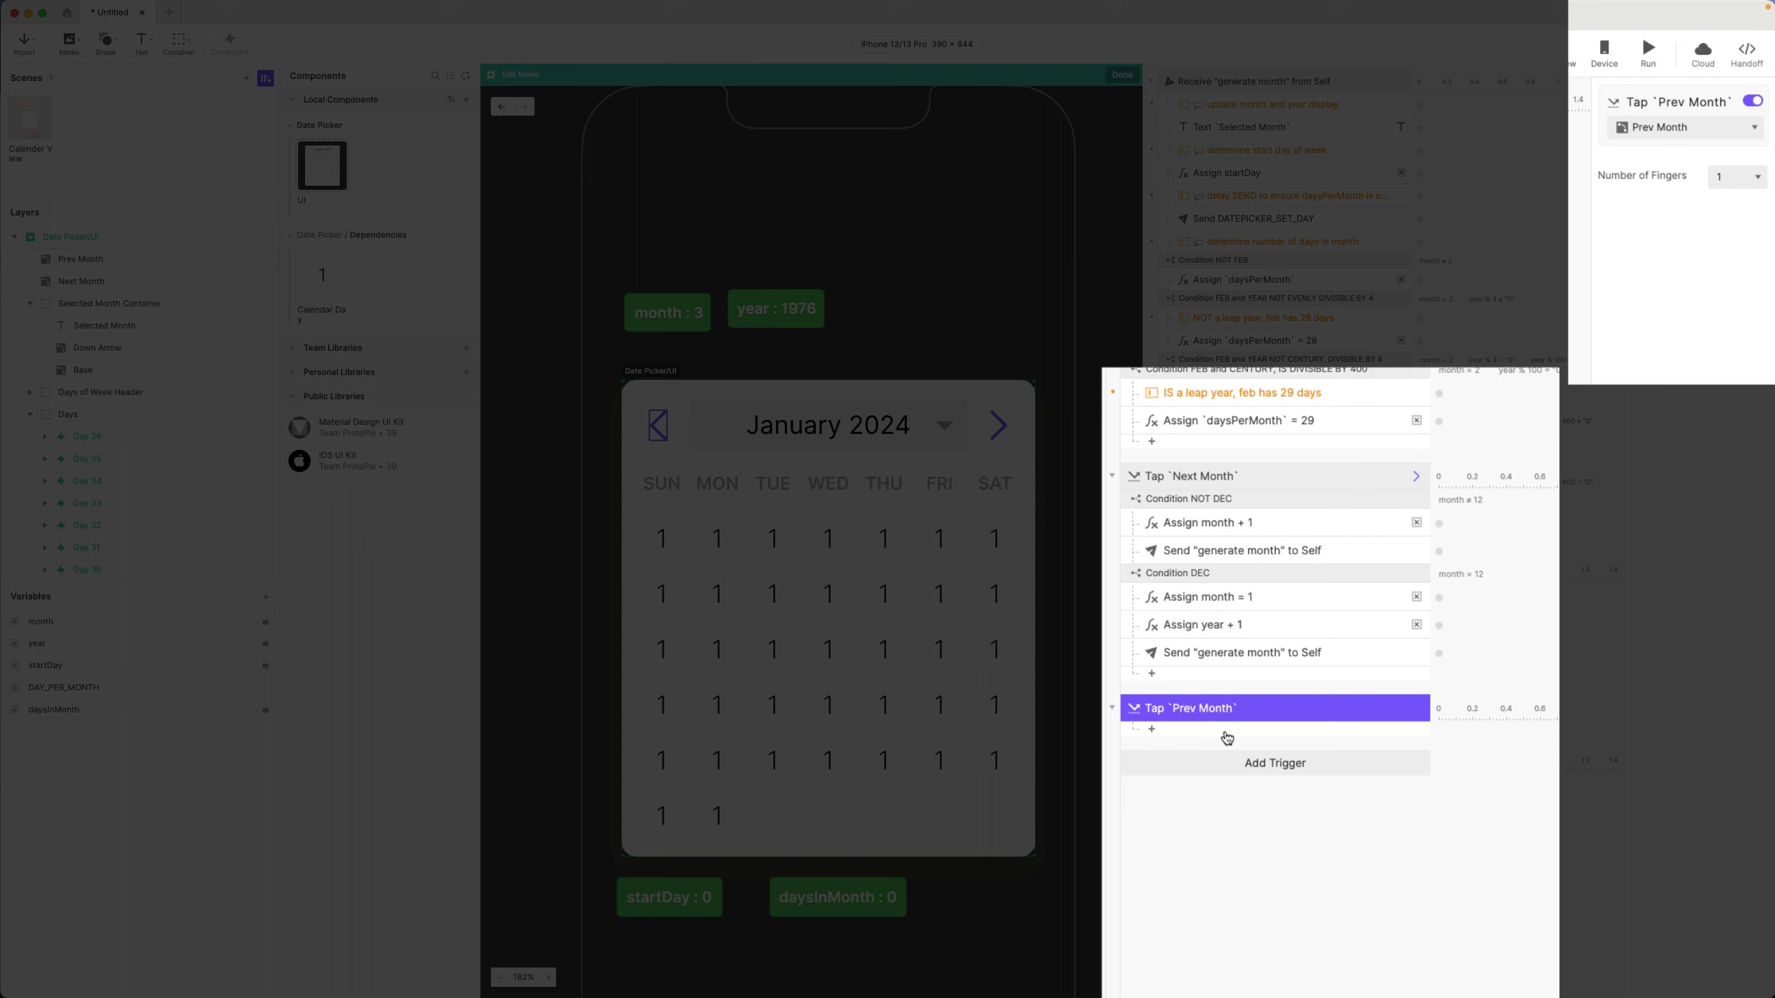
left_click(1227, 734)
- Add a condition checking month ≠ 1, named Condition NOT JAN
left_click(1272, 765)
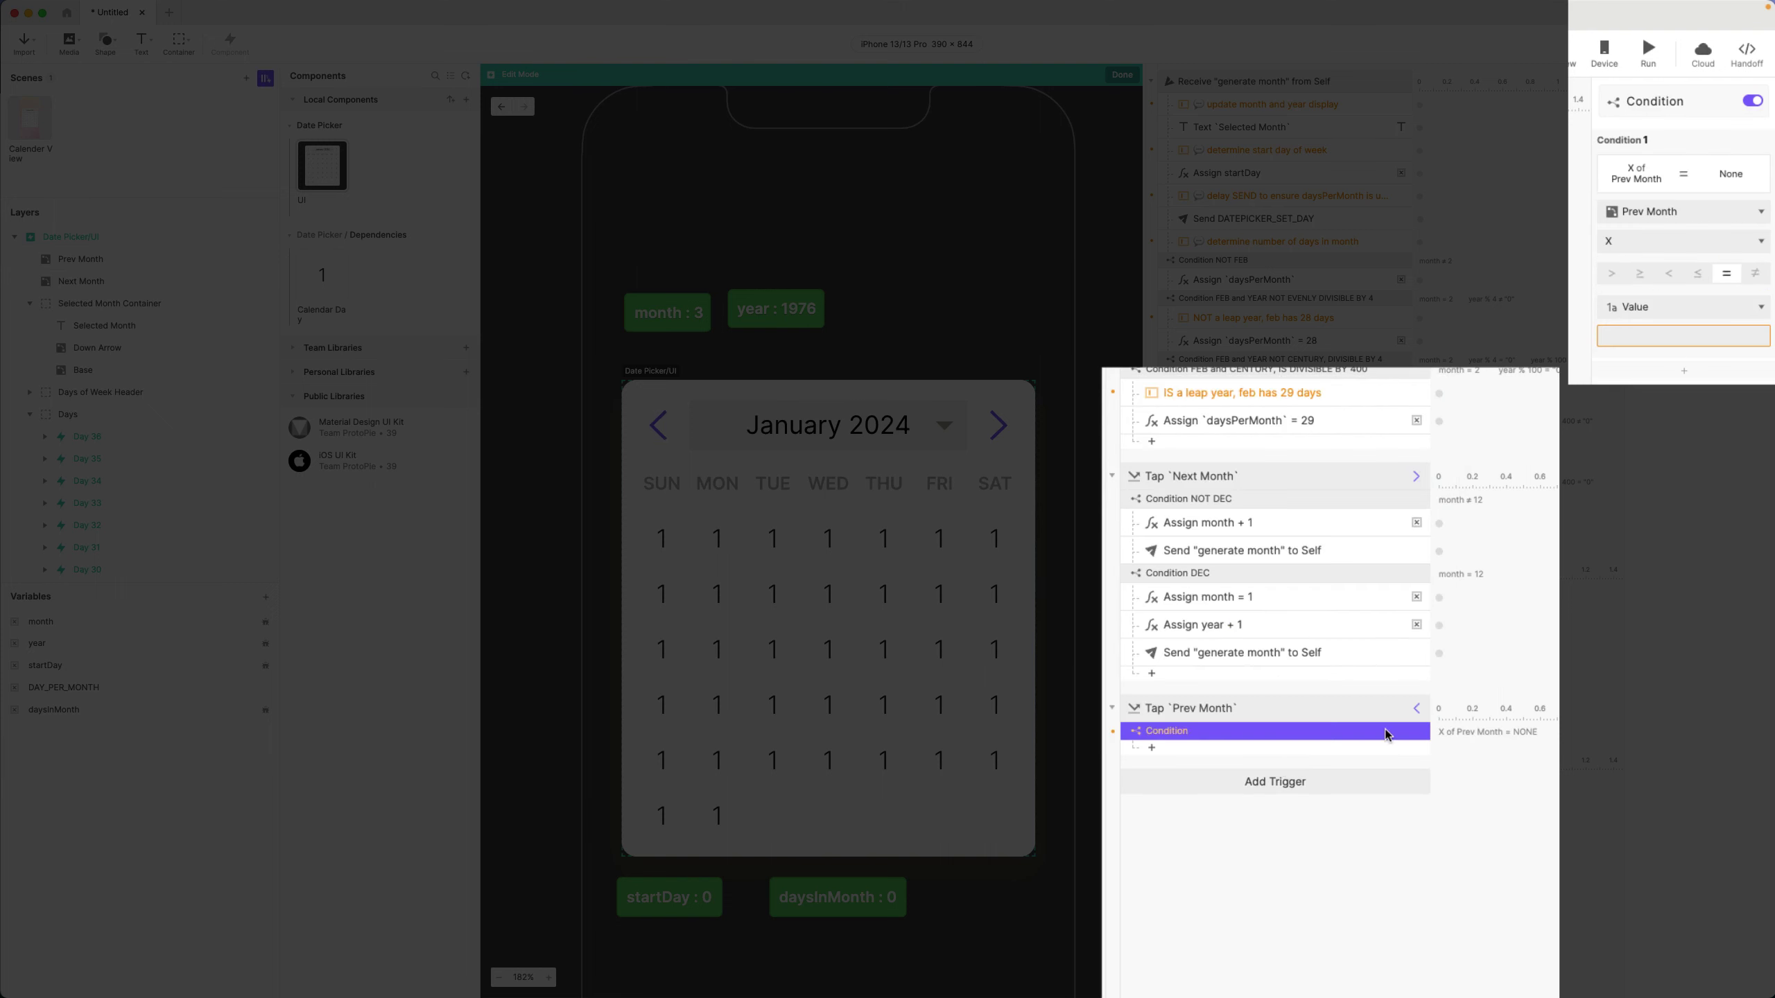
left_click(1669, 214)
left_click(1667, 303)
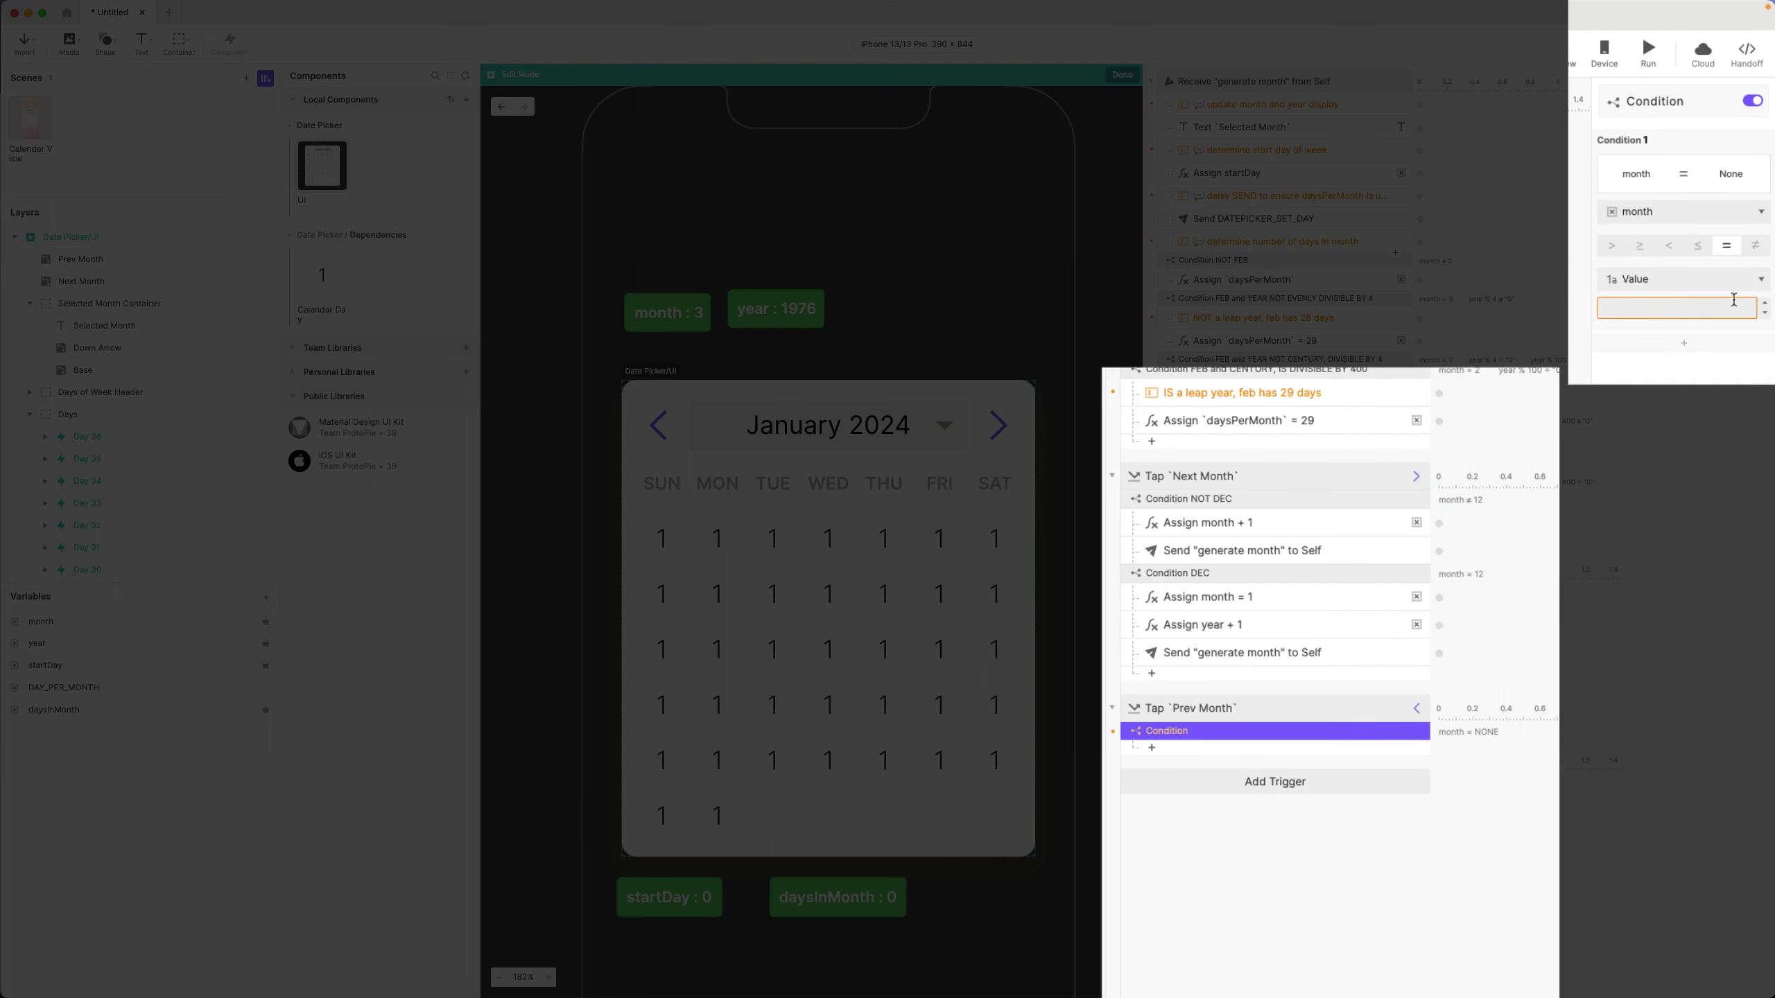
left_click(1755, 245)
left_click(1668, 308)
type("1")
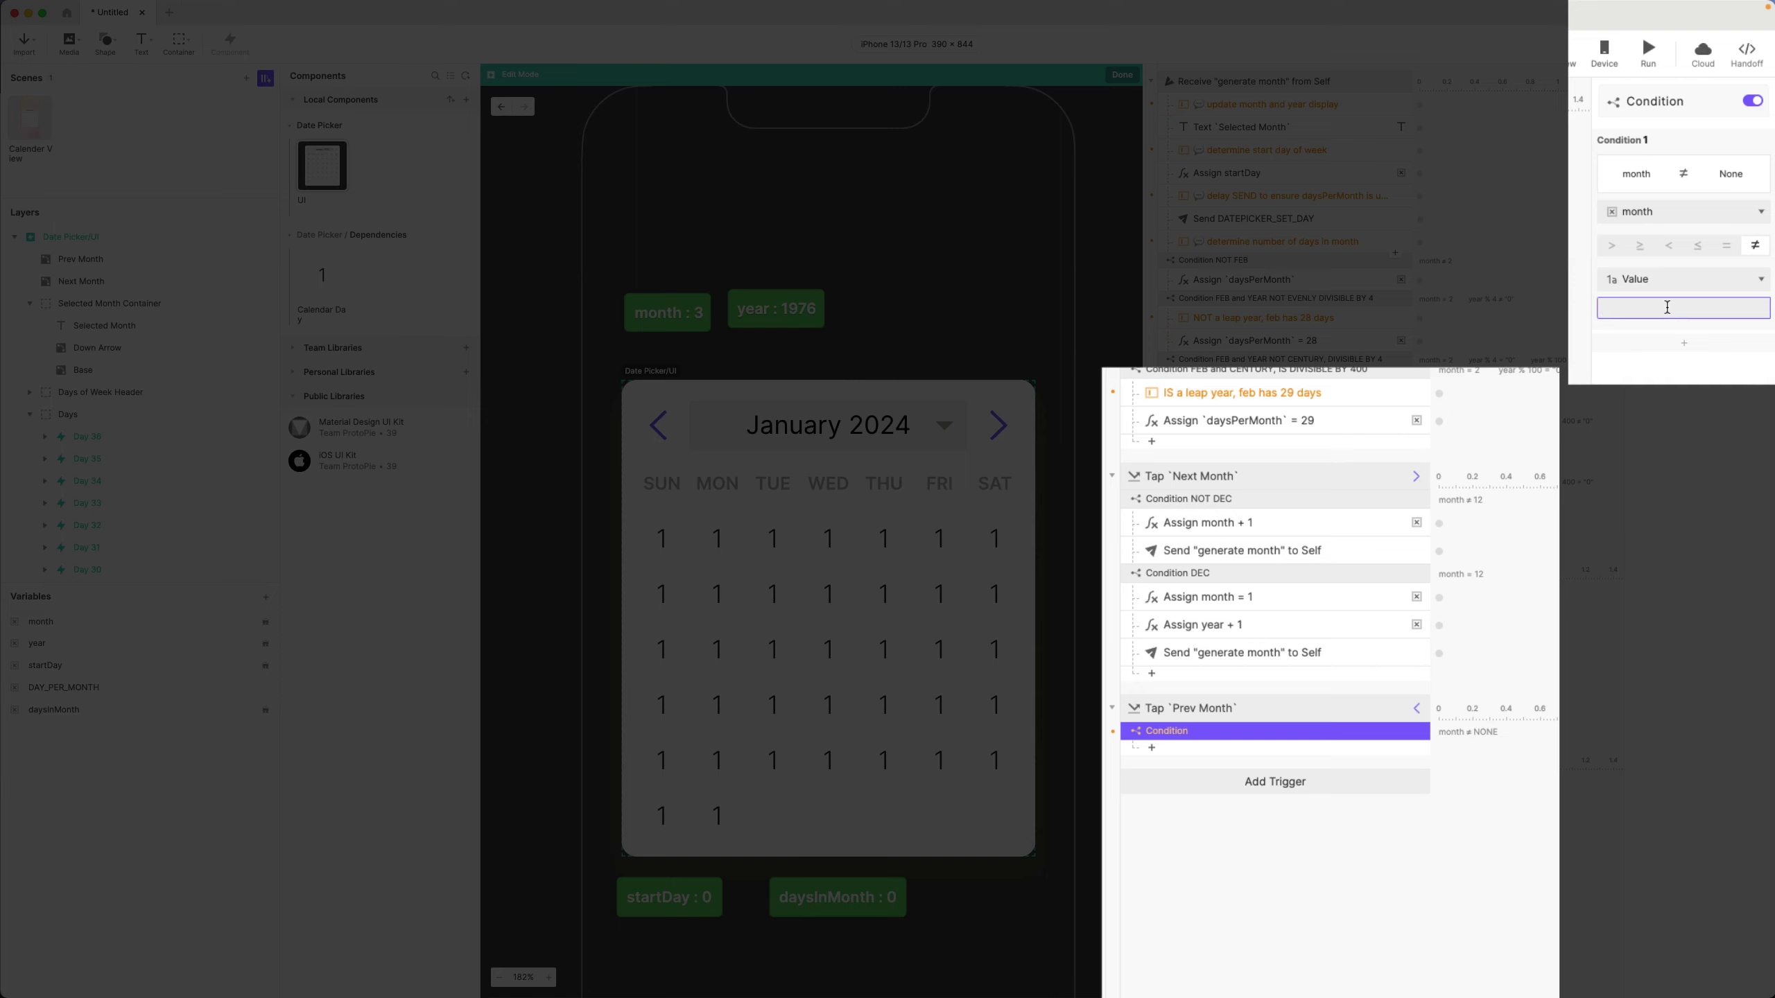
key("Return")
double_click(1181, 731)
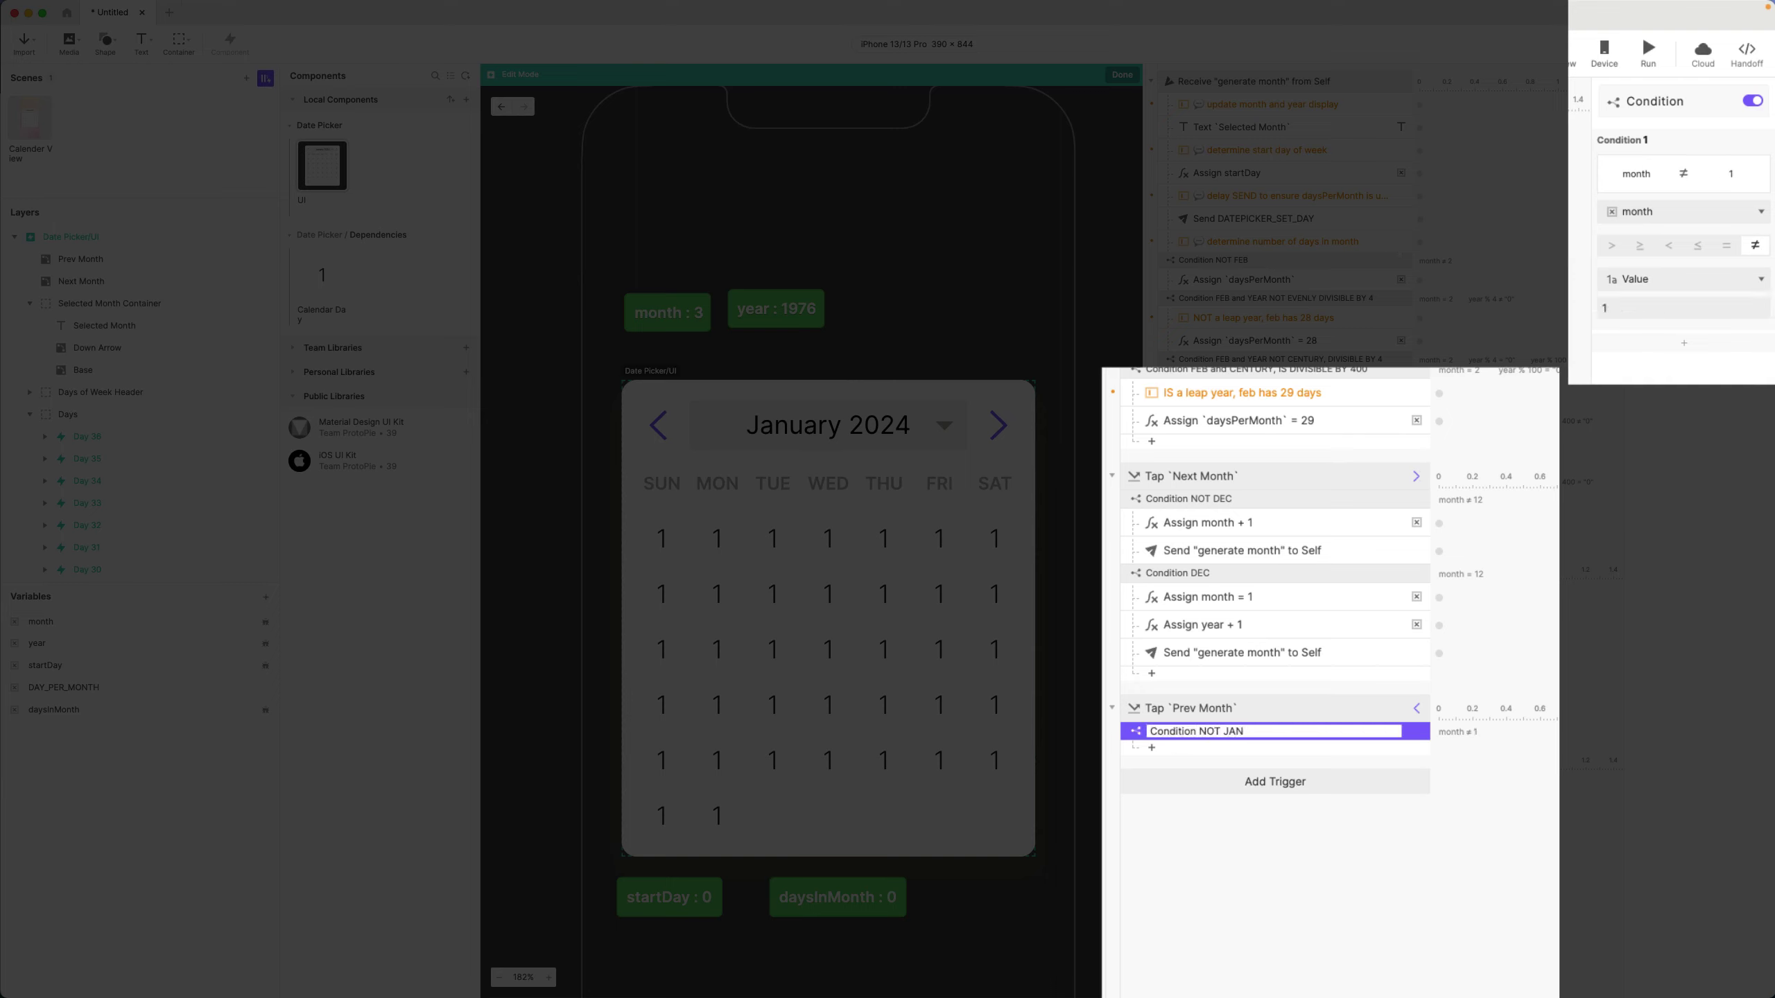
key("Return")
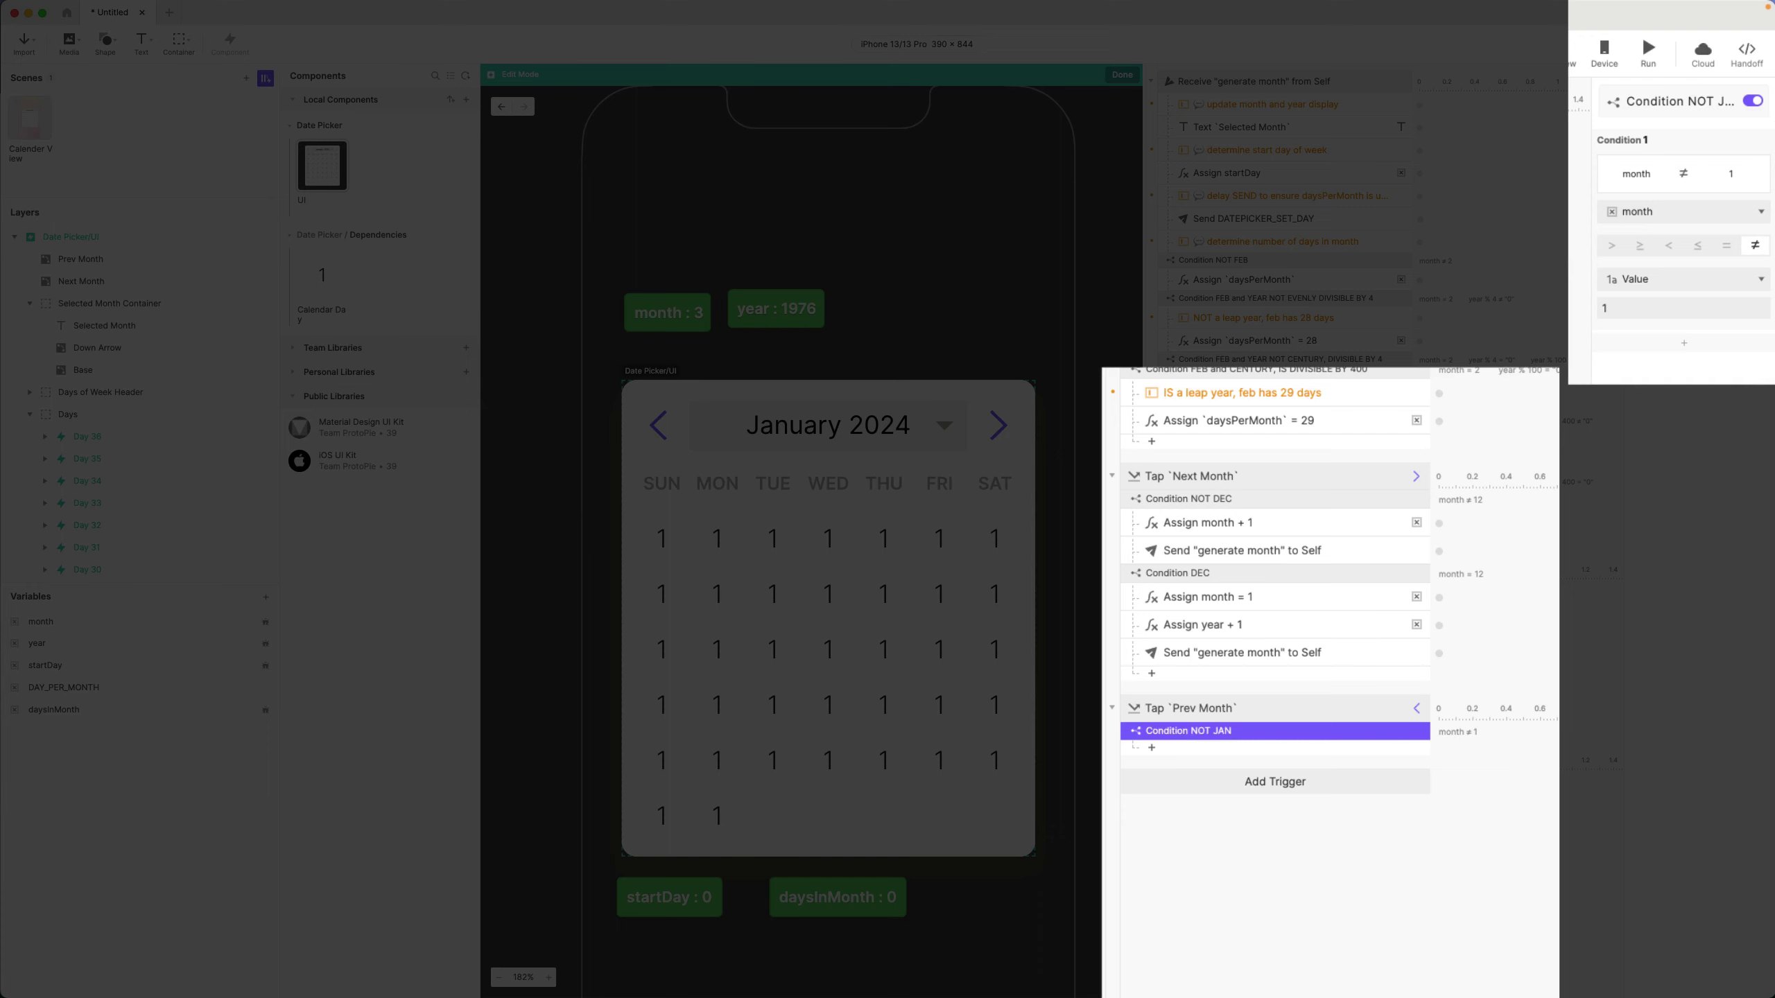
- Copy Assign month + 1 and Send generate month from Condition NOT DEC into Condition NOT JAN
left_click(1253, 526)
left_click(1255, 542, "shift")
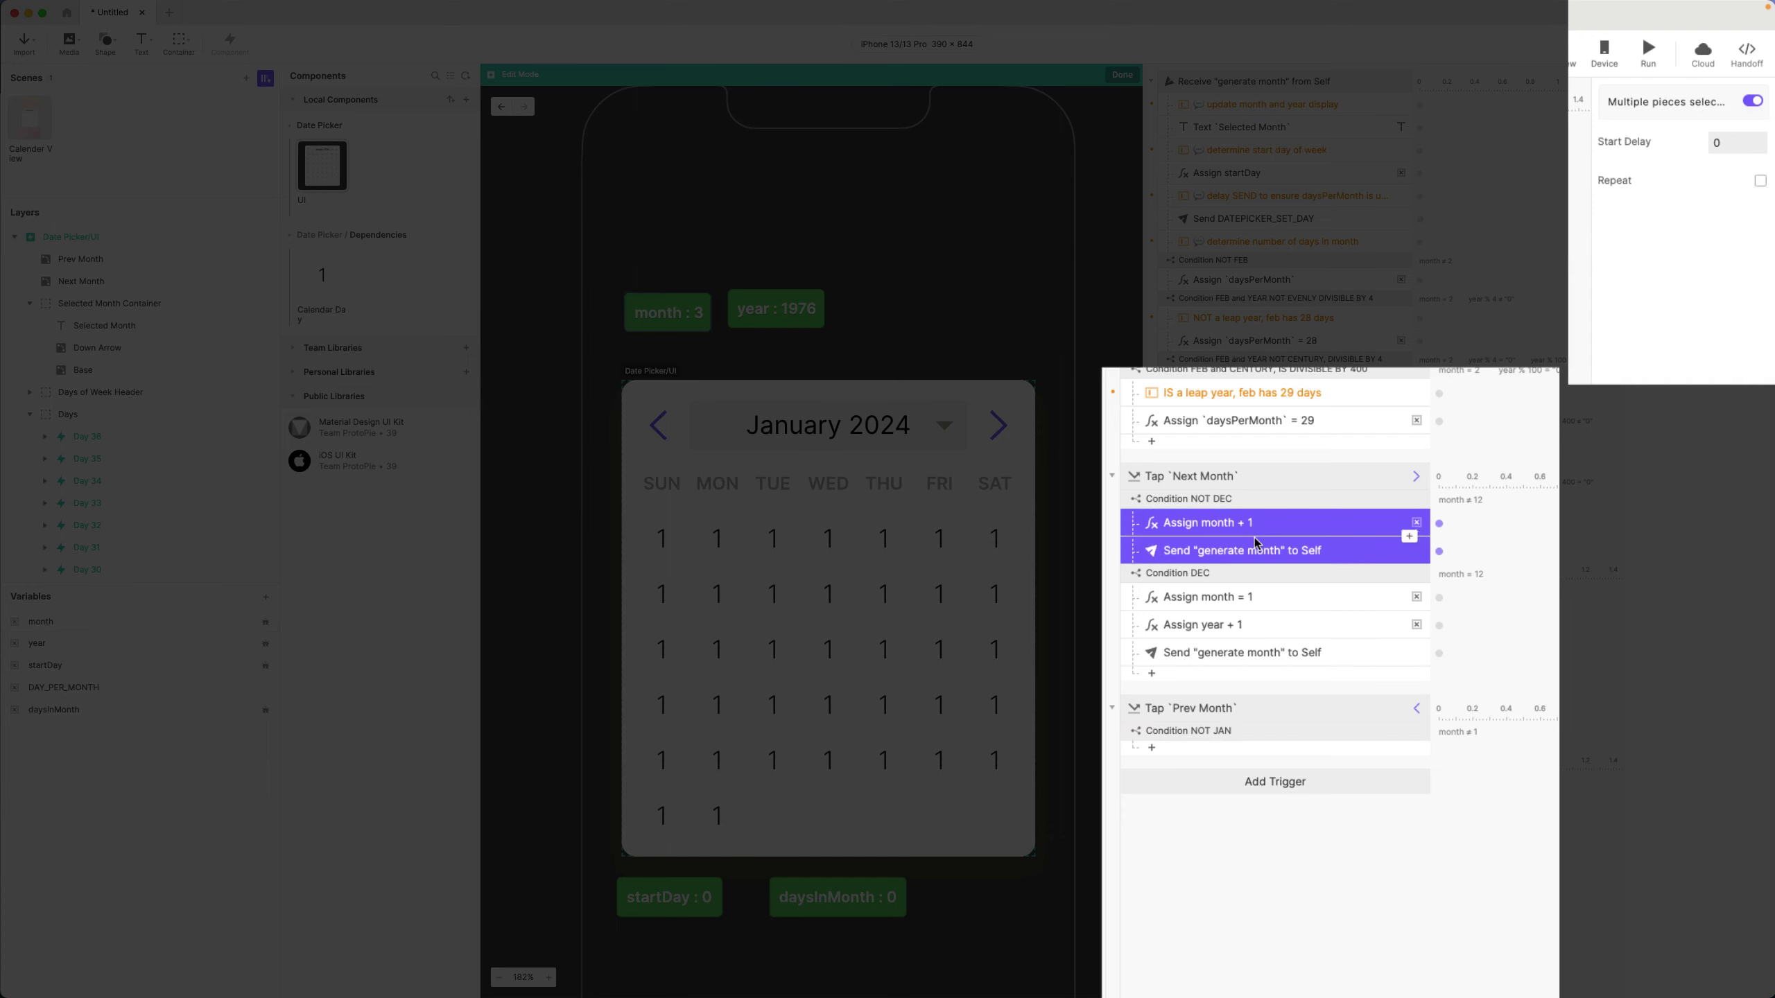
left_click(1247, 734)
key("super+v")
- Change the pasted assign's formula to month - 1 and remove the plus from its name
left_click(1247, 755)
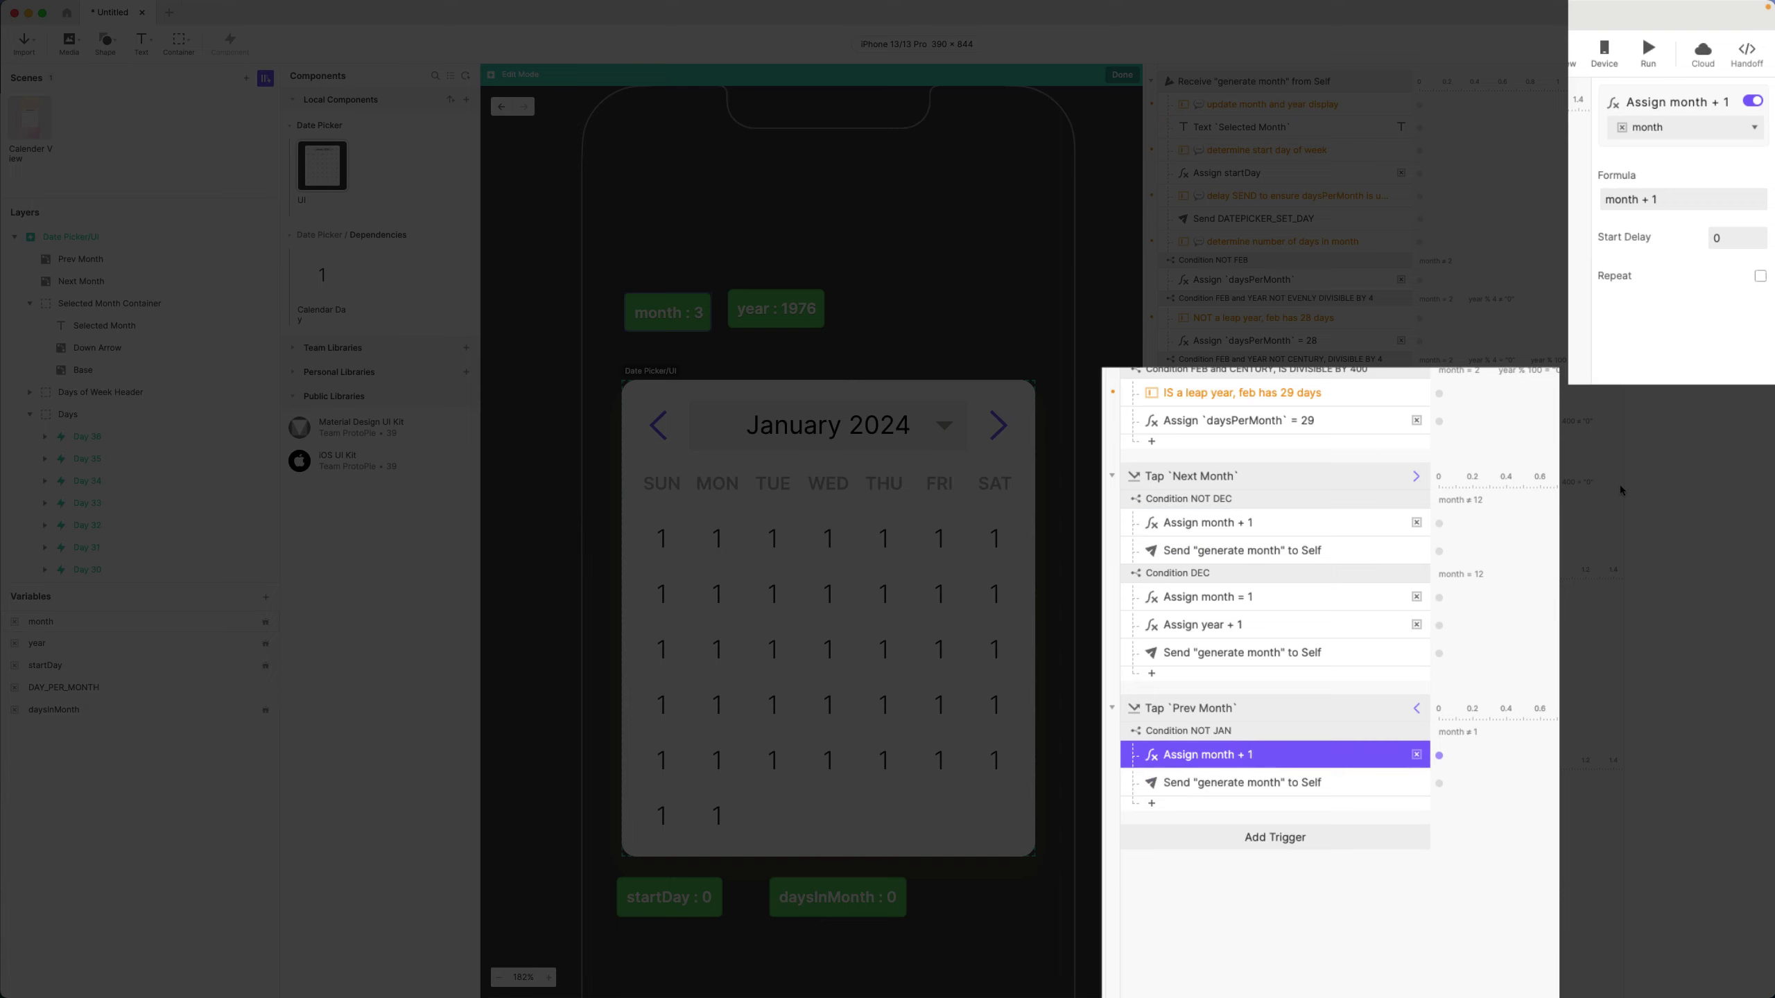
left_click(1647, 199)
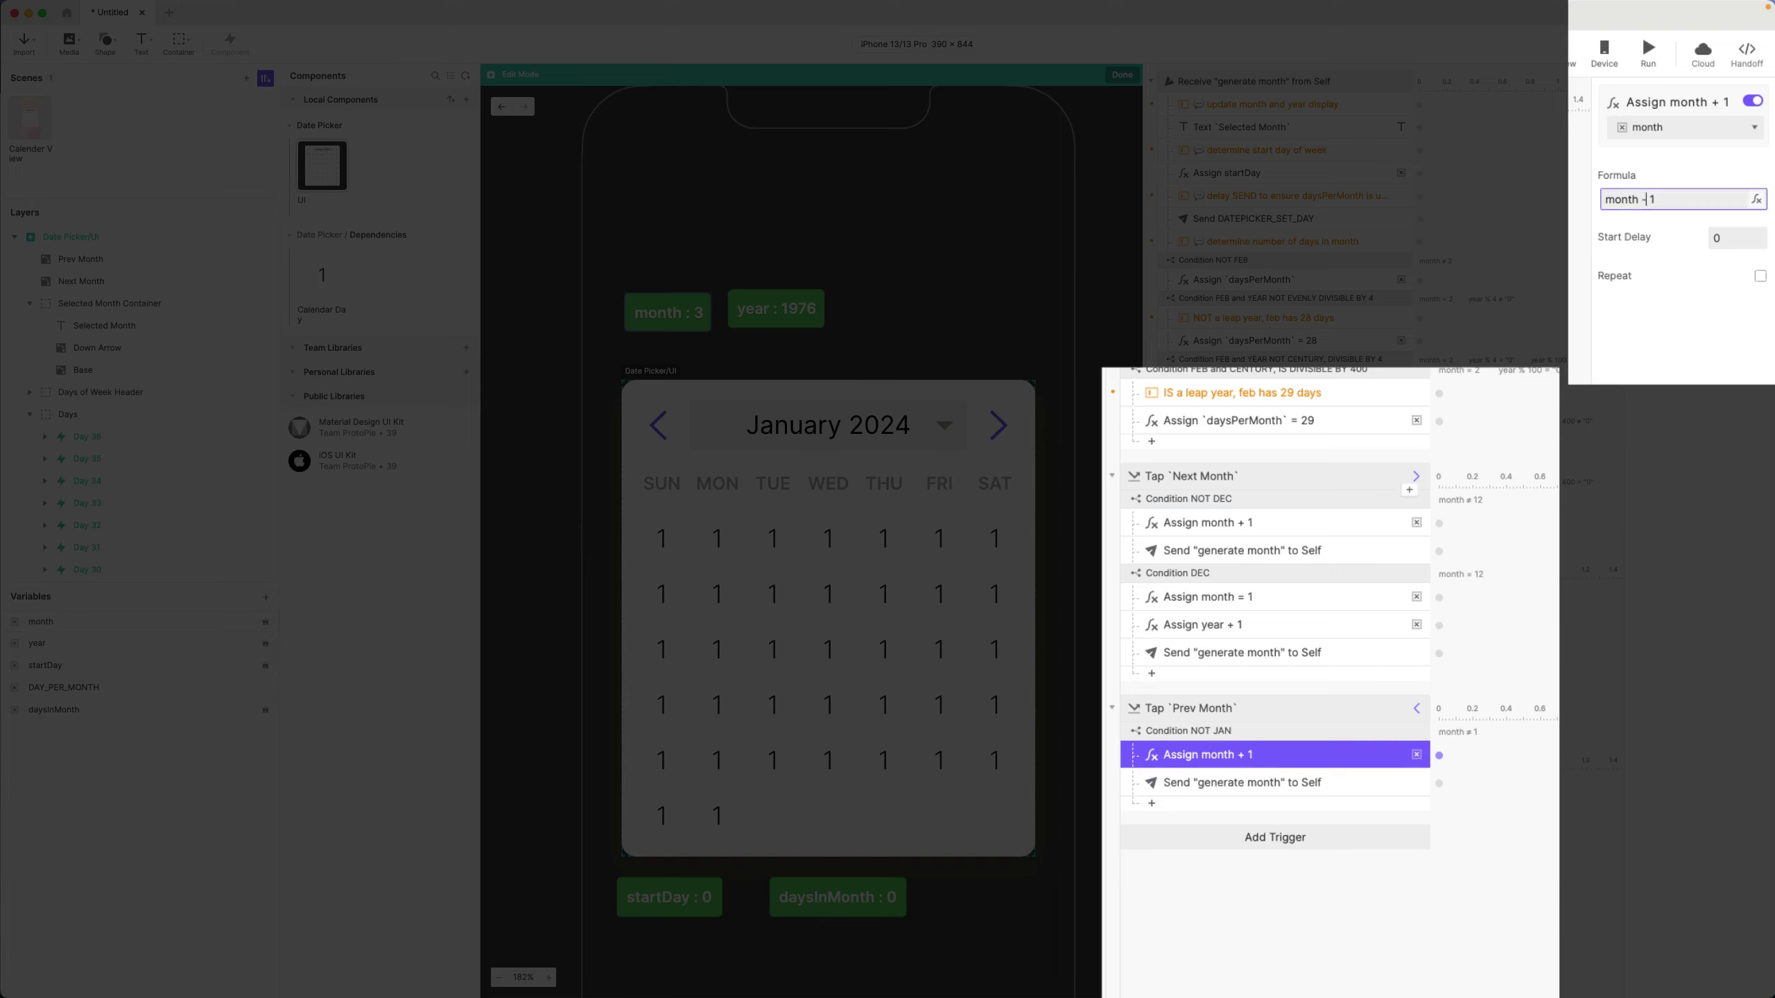
key("BackSpace")
type("-")
key("Return")
double_click(1239, 762)
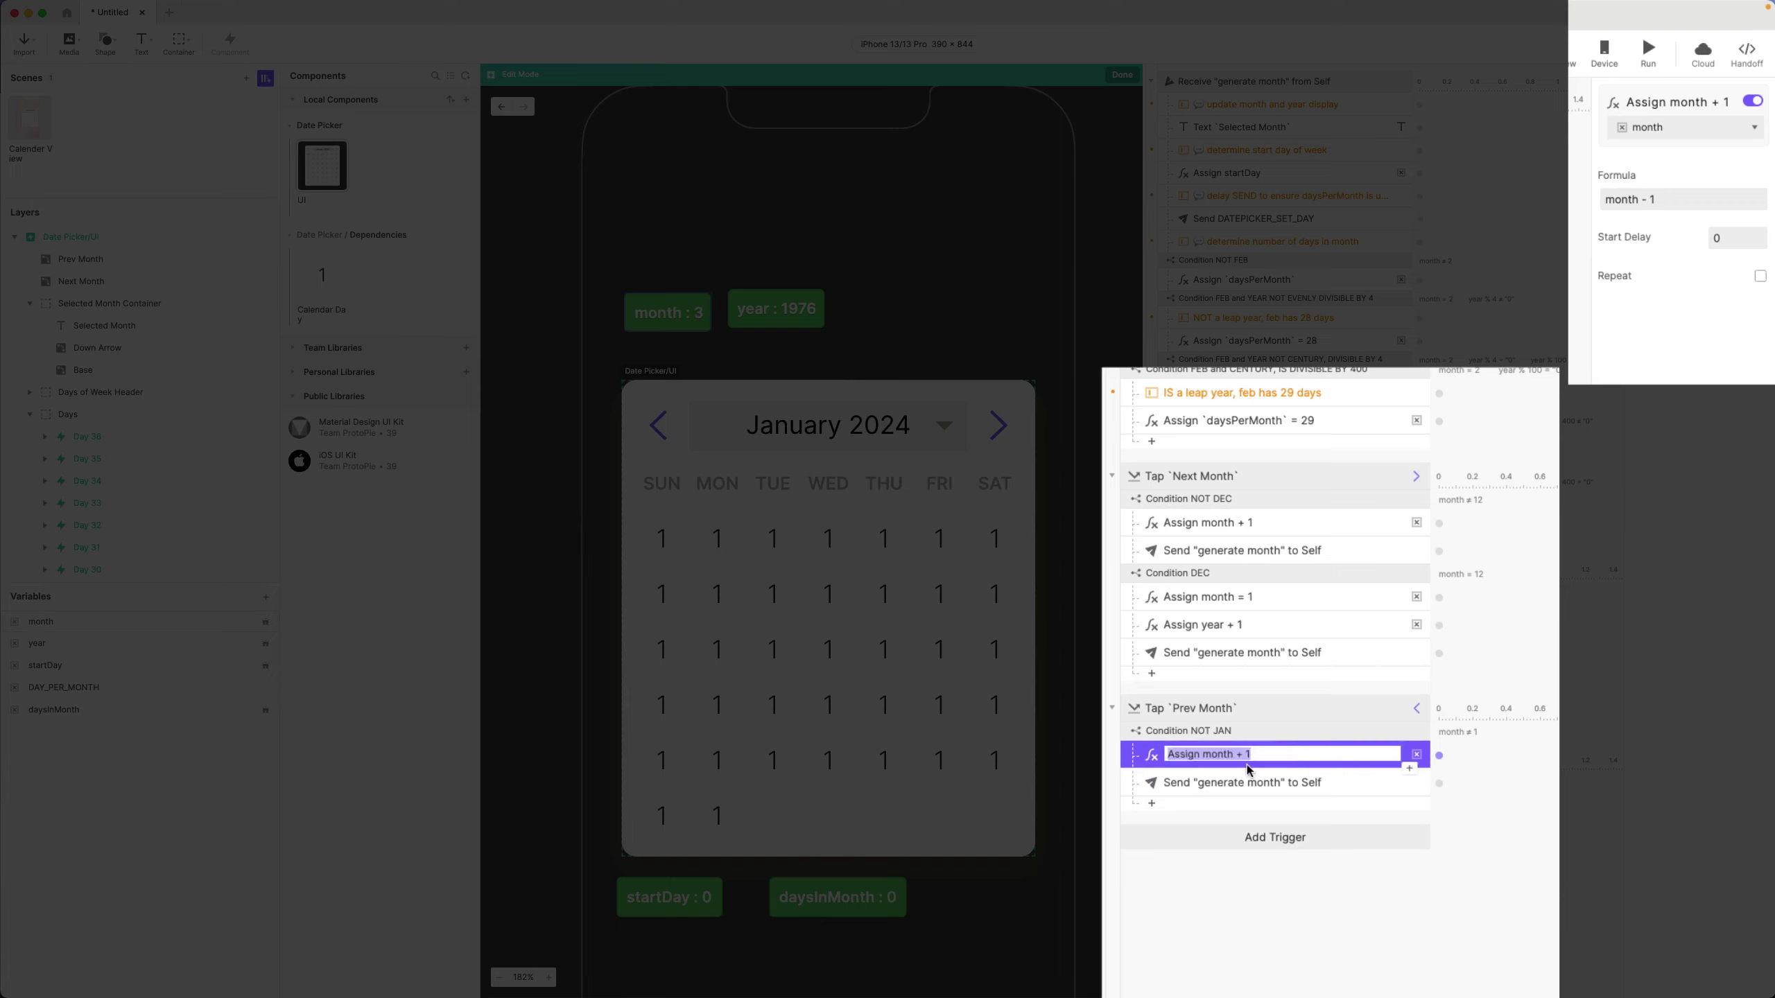
left_click(1236, 755)
key("BackSpace")
- Add a second condition under Tap Prev Month checking month = 1, named Condition JAN
type("-")
key("Return")
left_click(1202, 806)
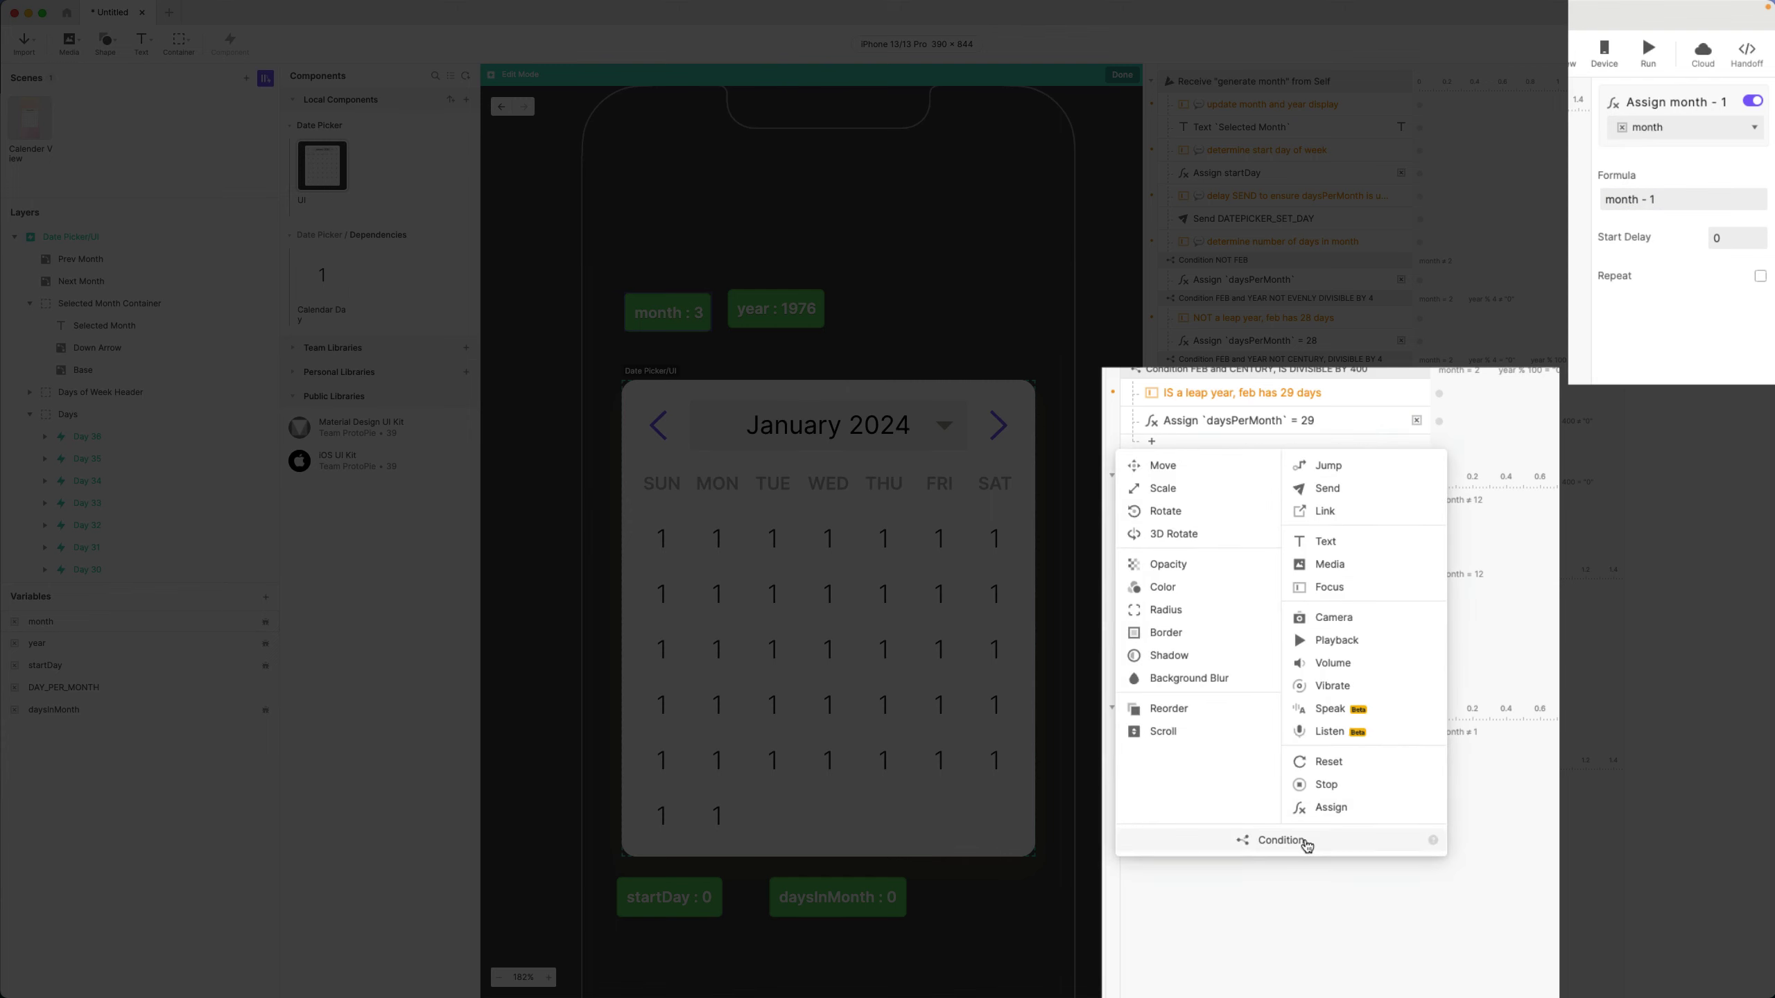
left_click(1275, 840)
left_click(1659, 210)
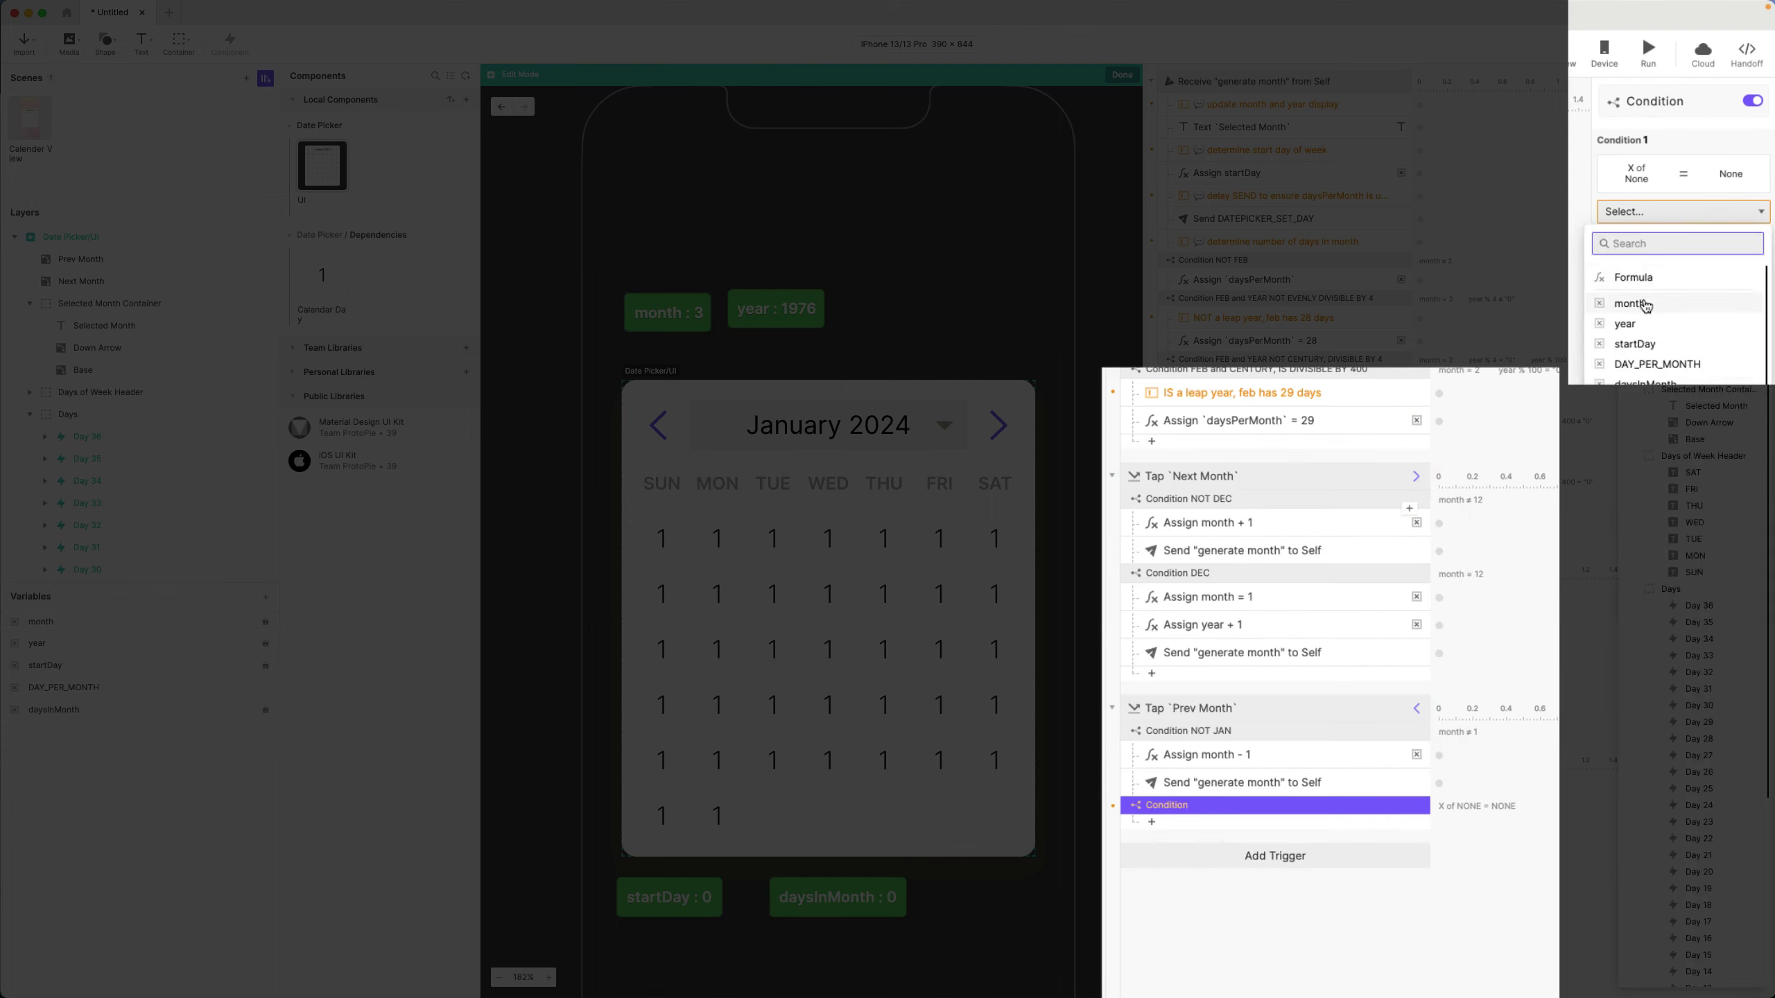
left_click(1645, 288)
left_click(1669, 307)
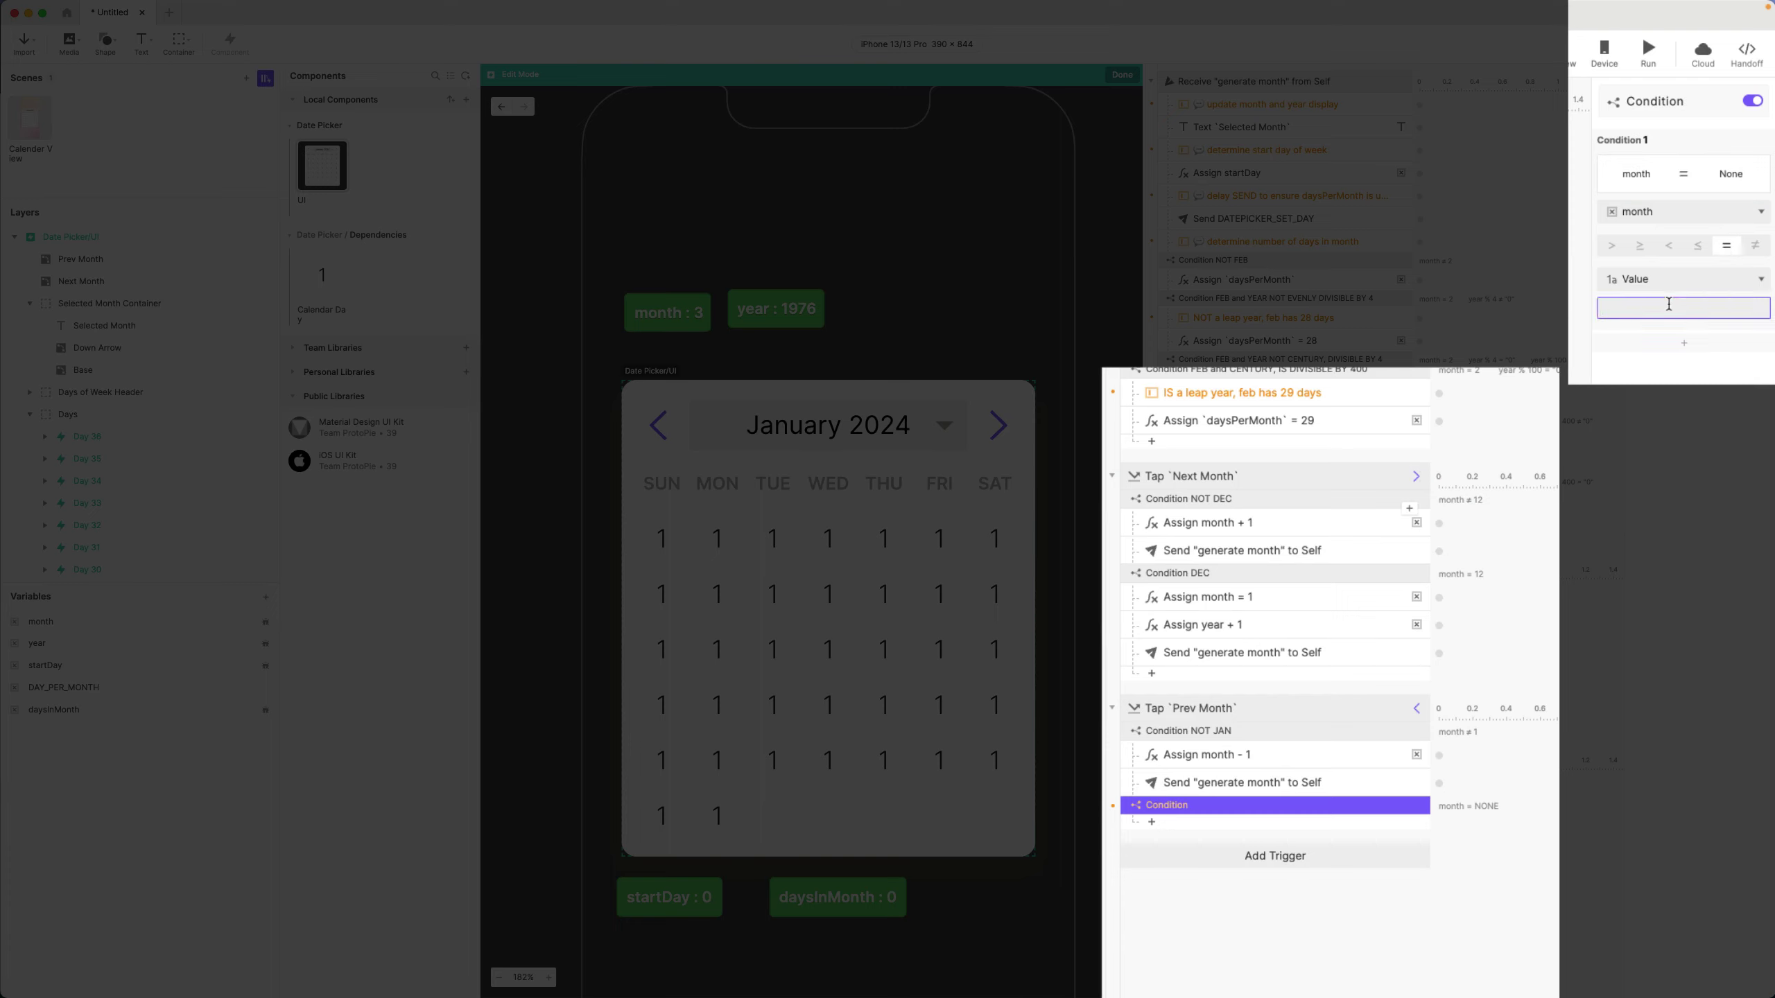
type("1")
key("Return")
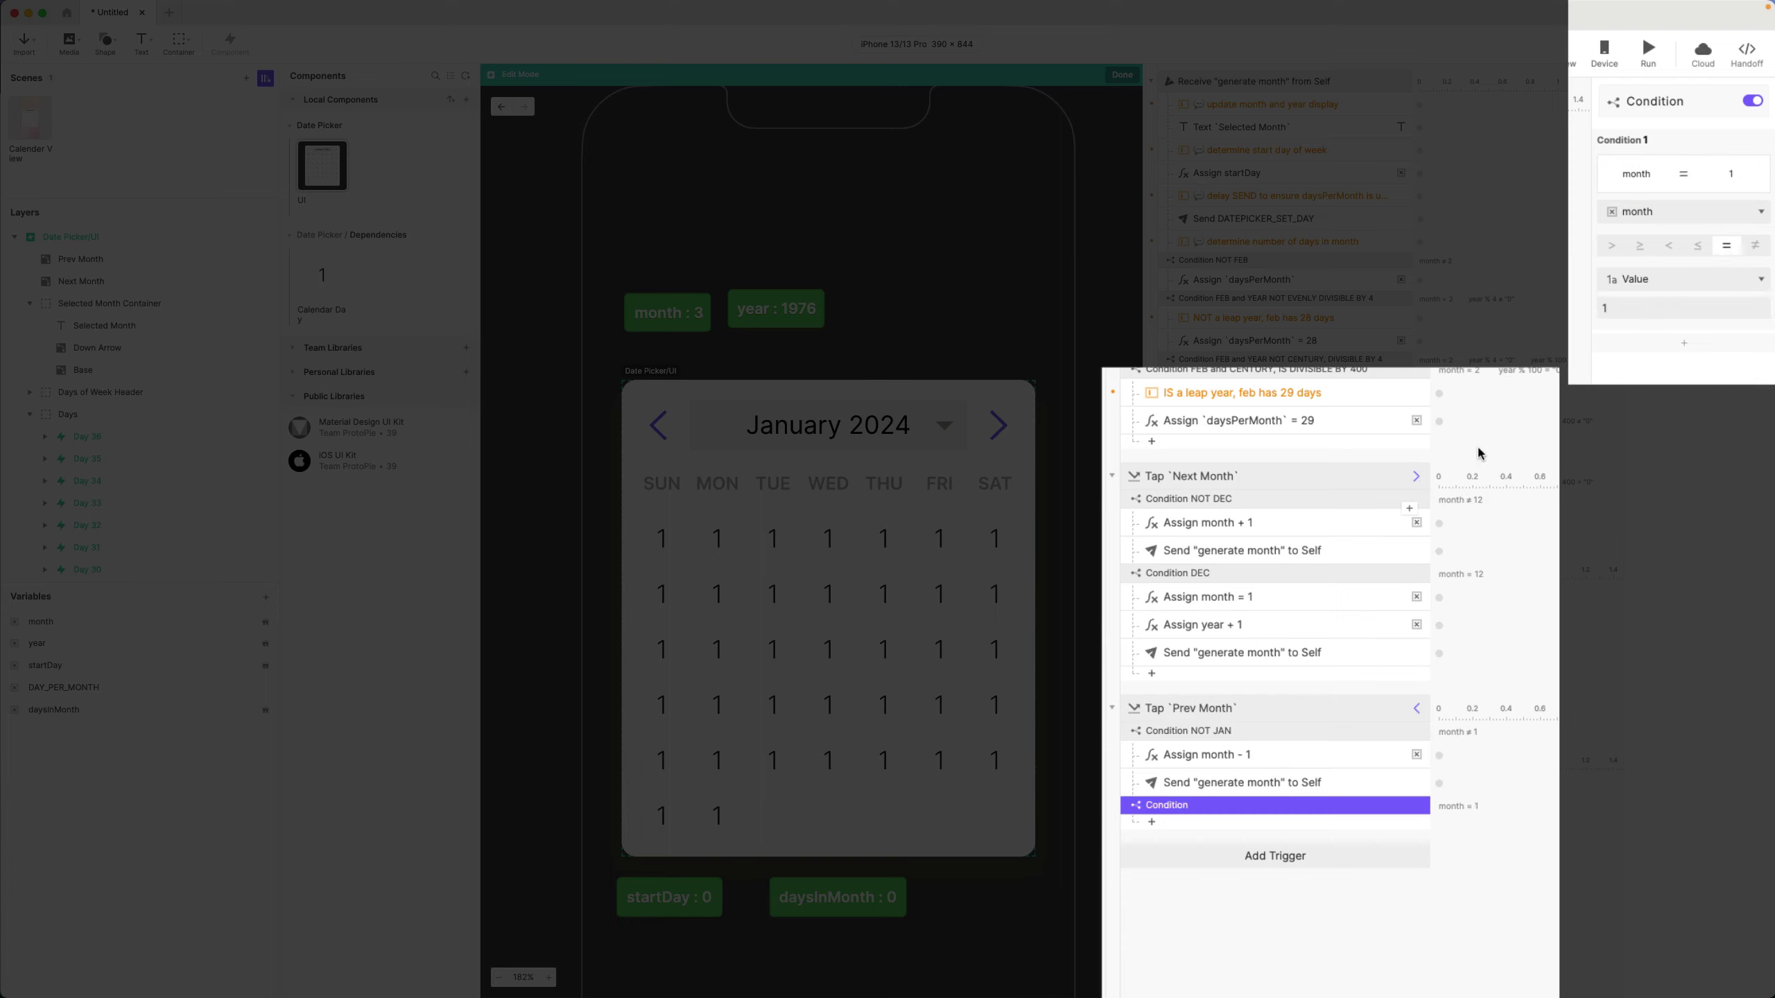
double_click(1173, 808)
type("JA")
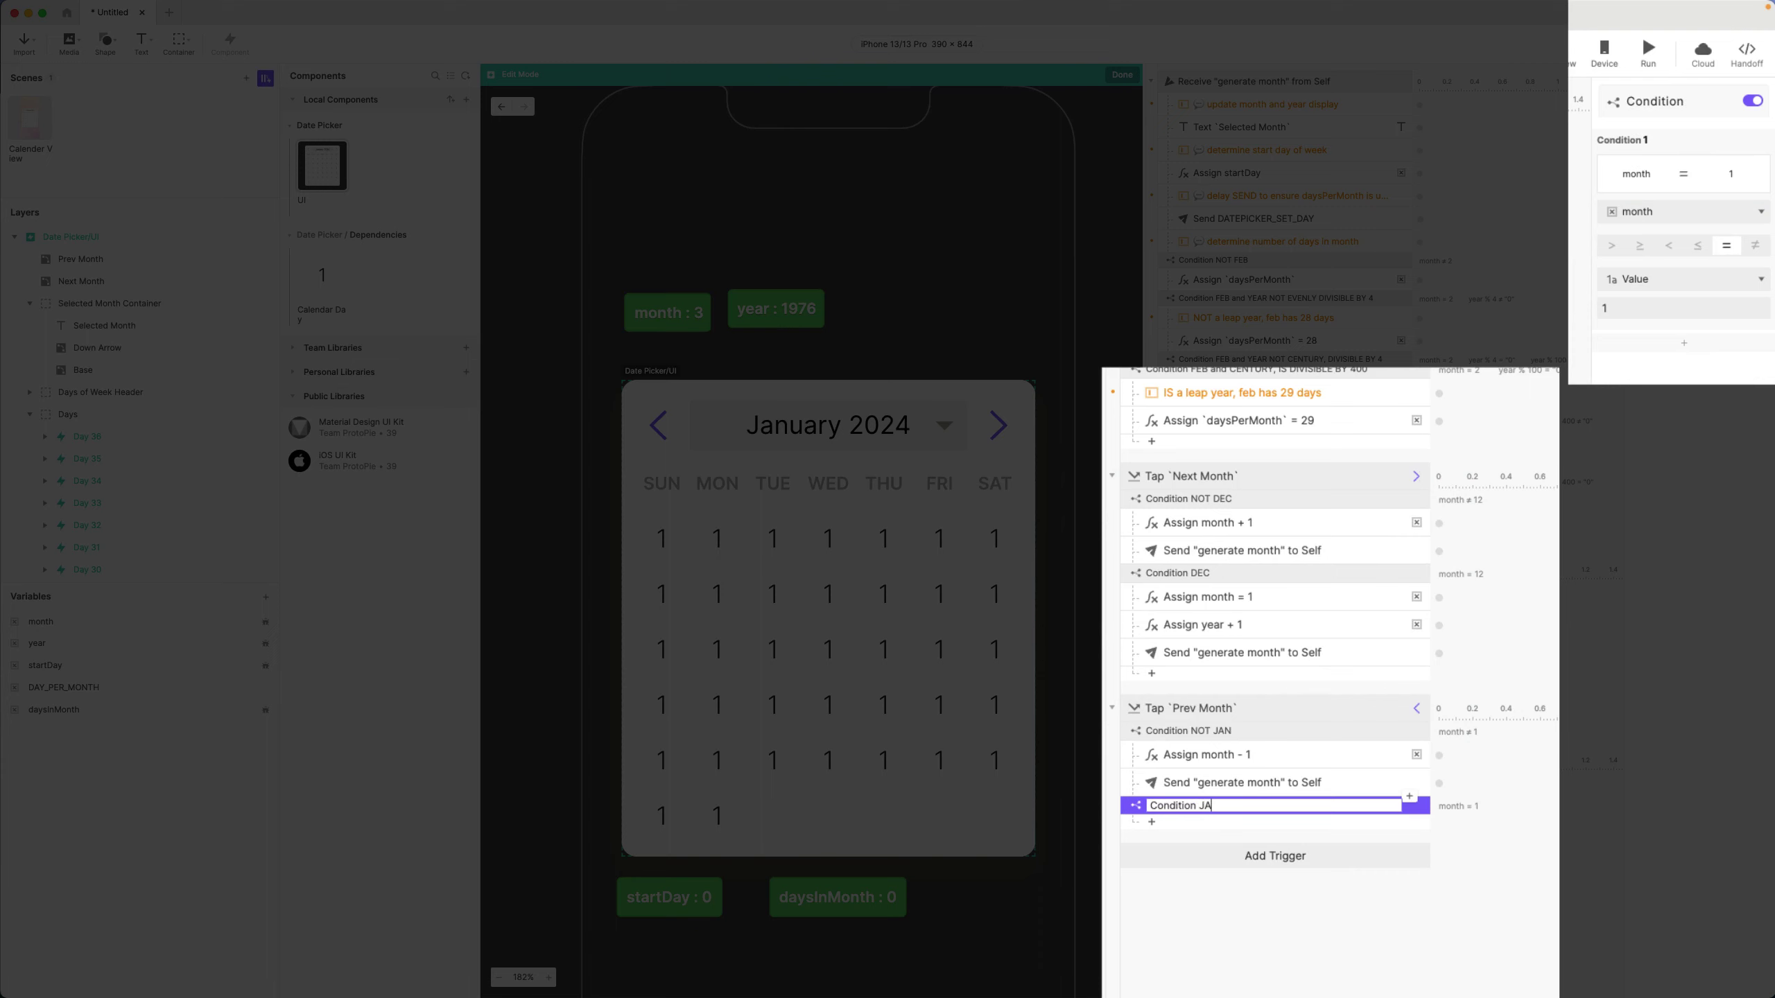
type("N")
key("Return")
- Copy Condition DEC's three responses (month, year, Send) into Condition JAN
left_click(1257, 602)
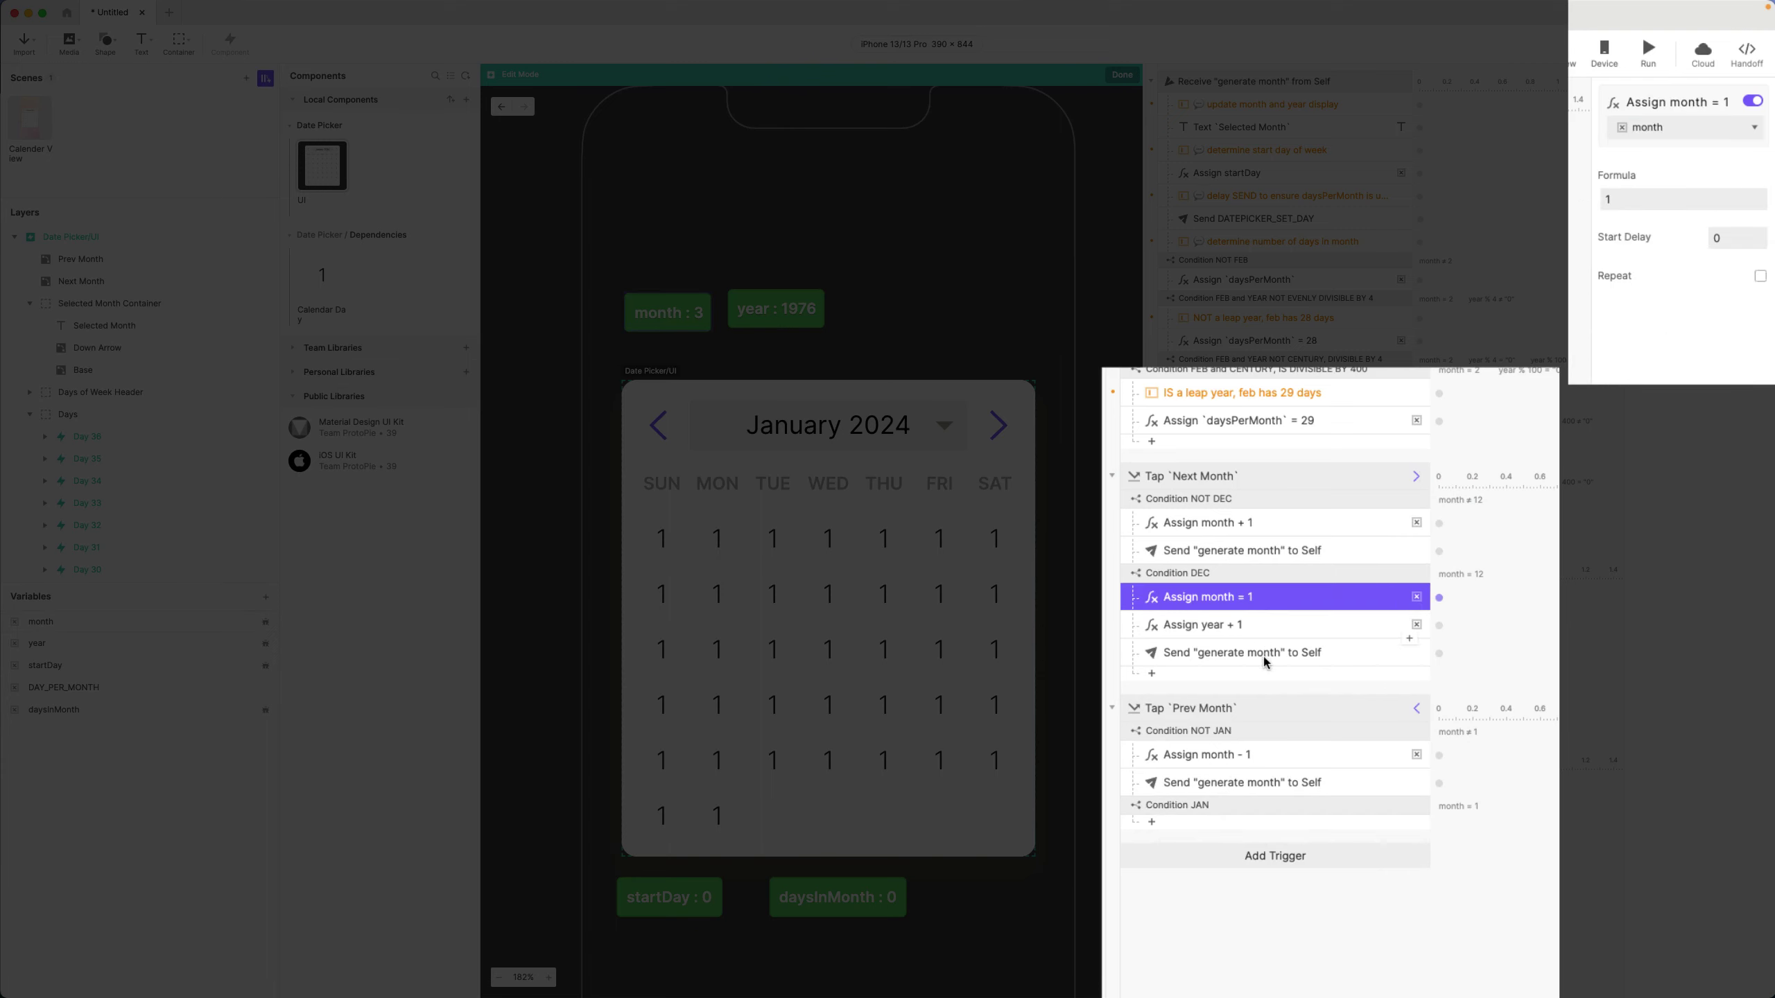
left_click(1264, 659, "shift")
key("super+c")
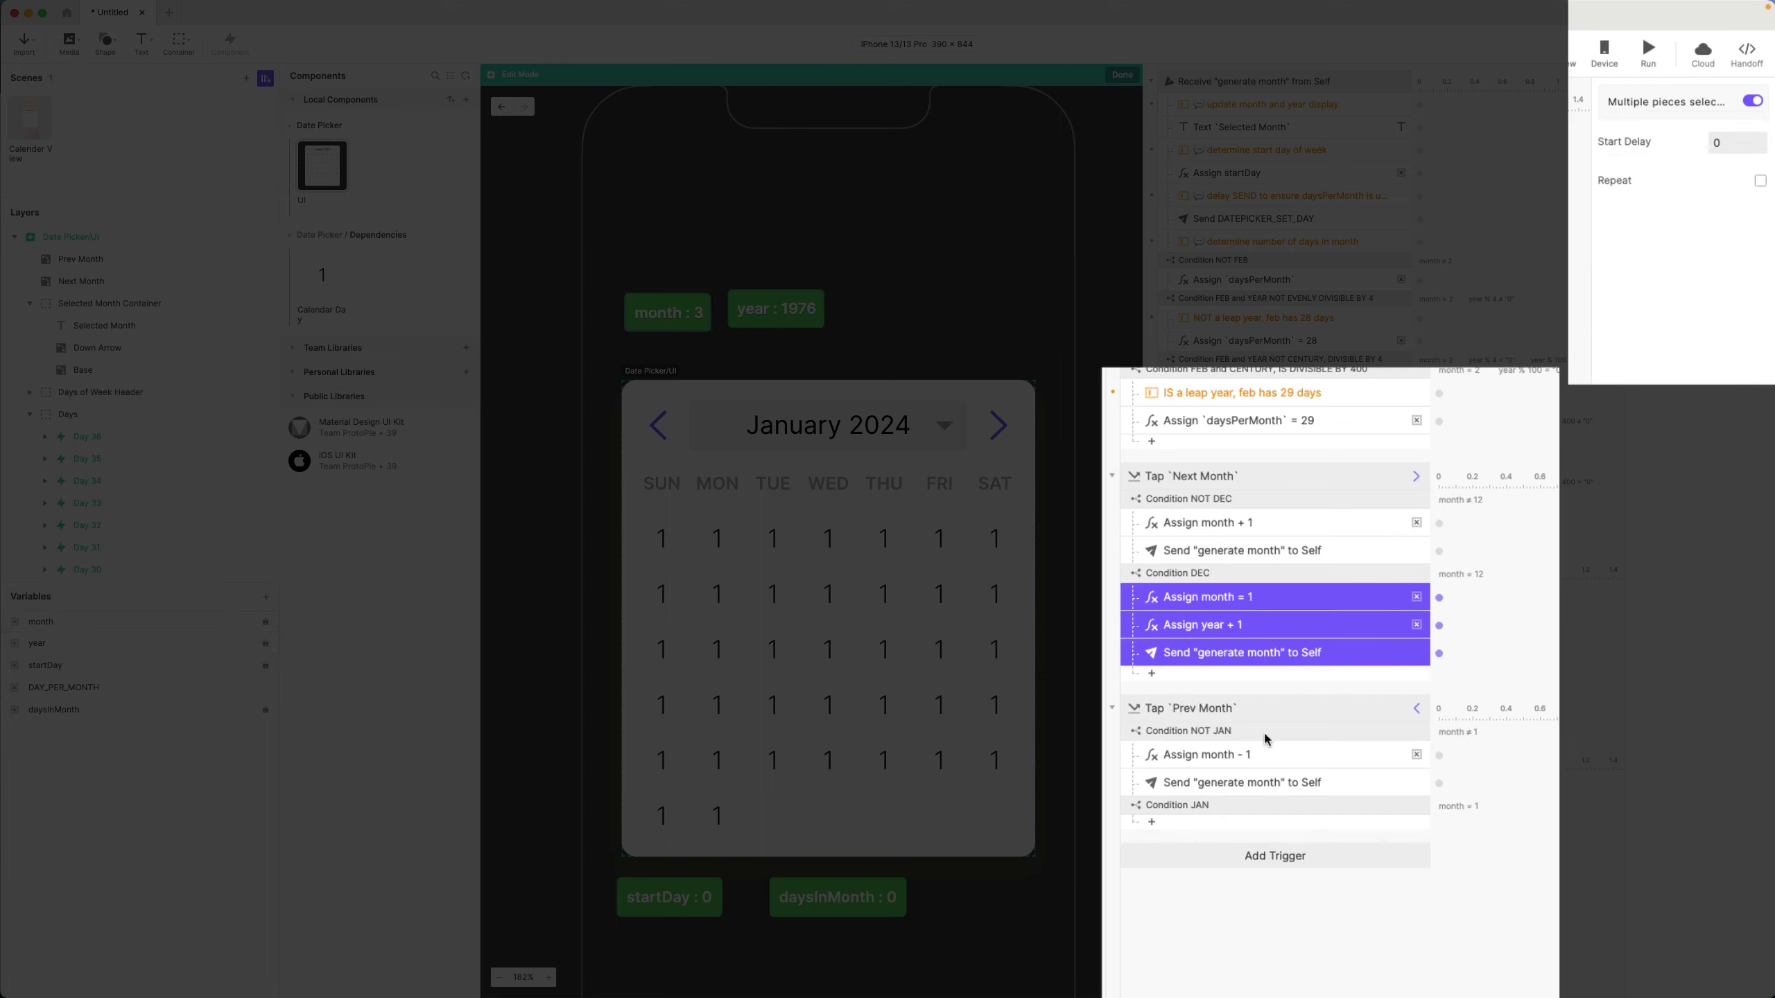
left_click(1268, 808)
key("super+v")
- Set the January month assignment to 12 and label it Assign month = 12
left_click(1262, 829)
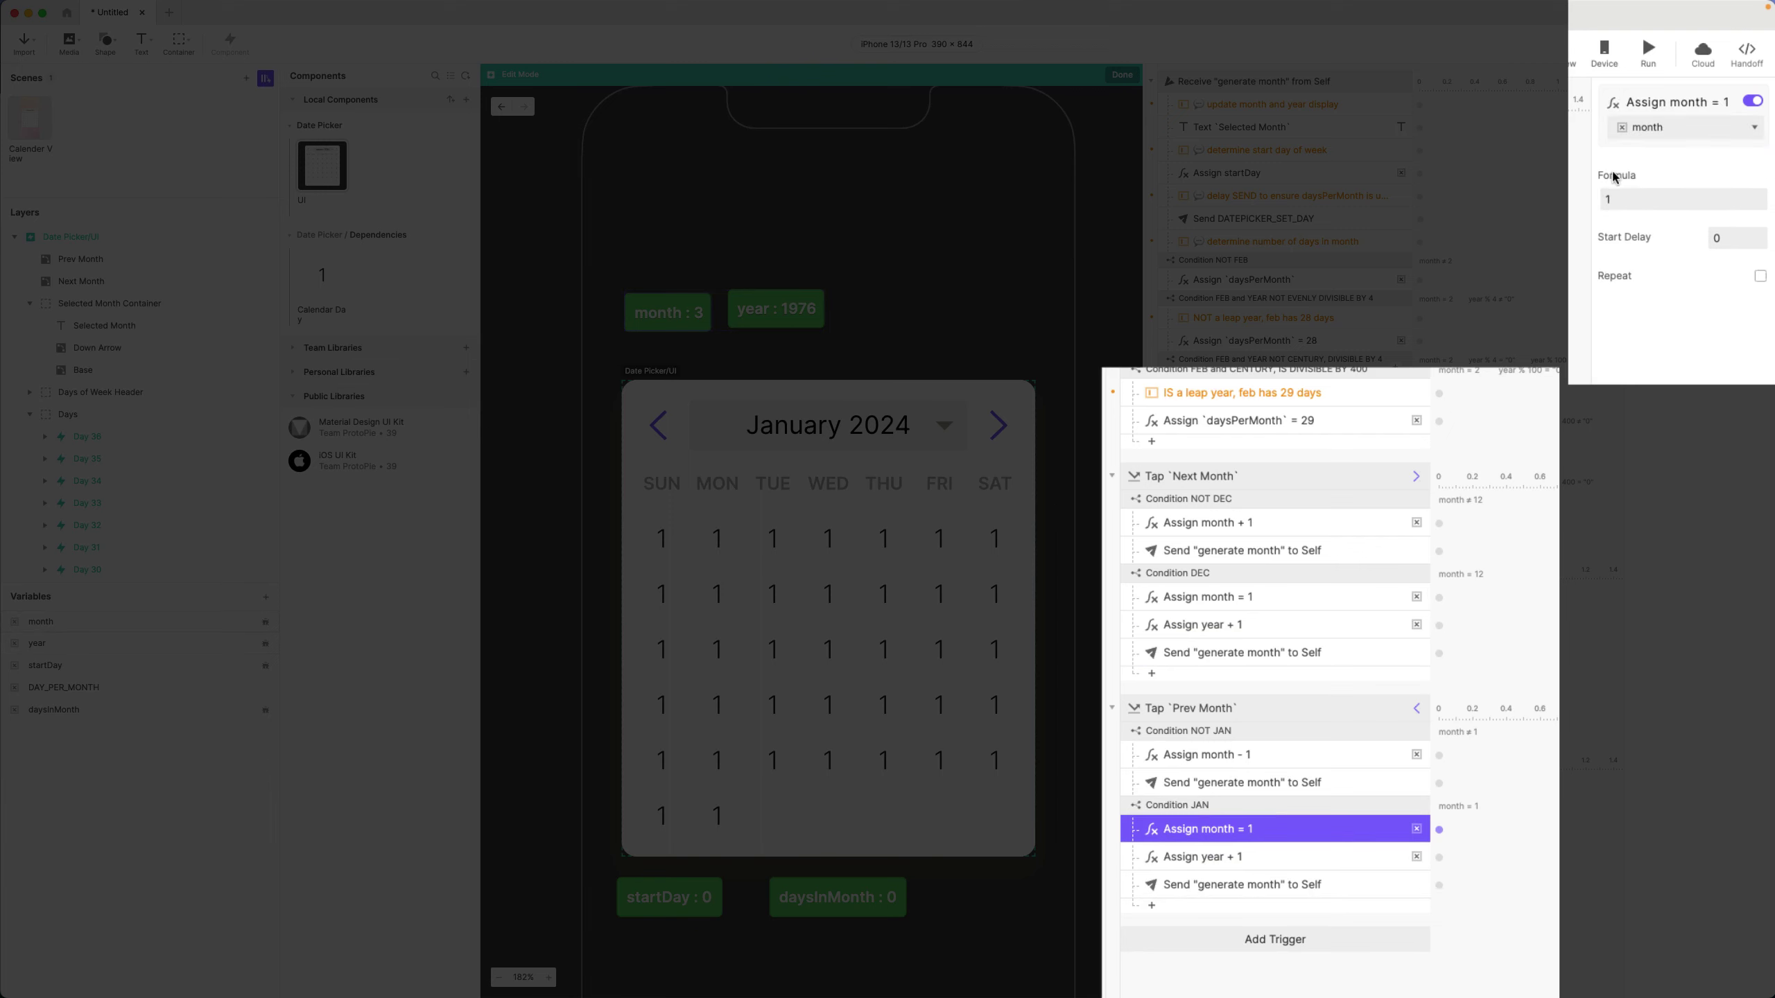
left_click(1669, 202)
type("2")
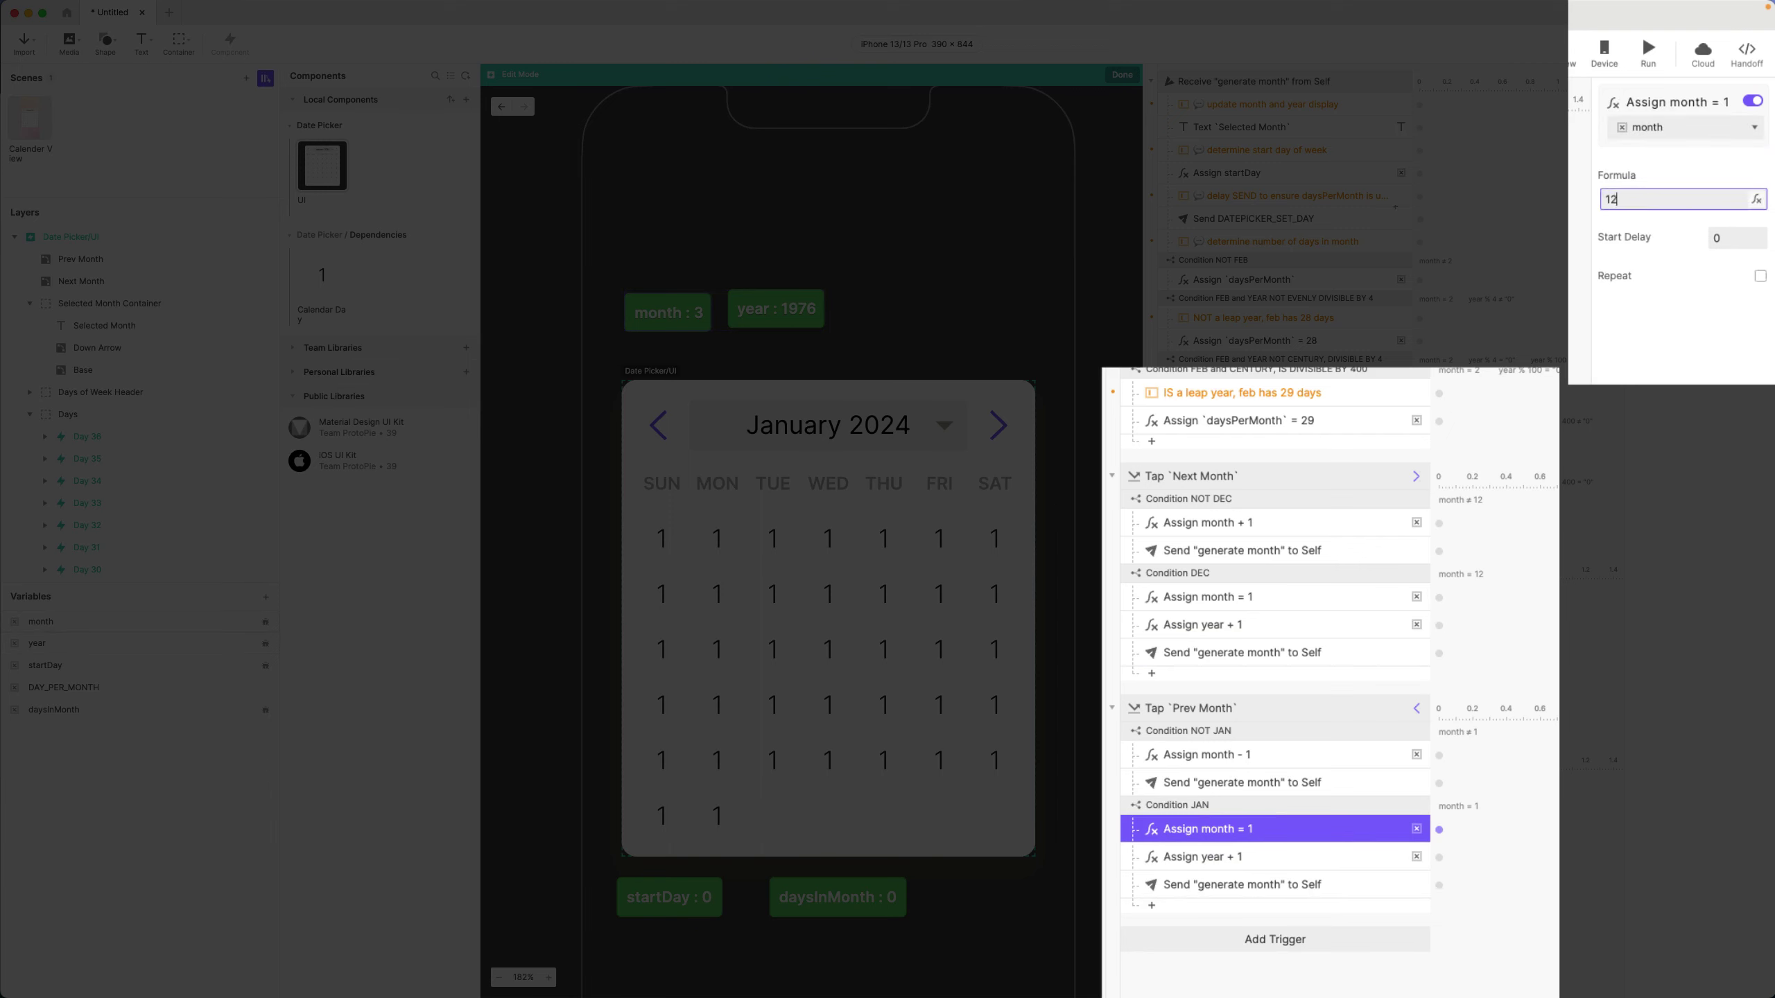
key("Return")
double_click(1273, 828)
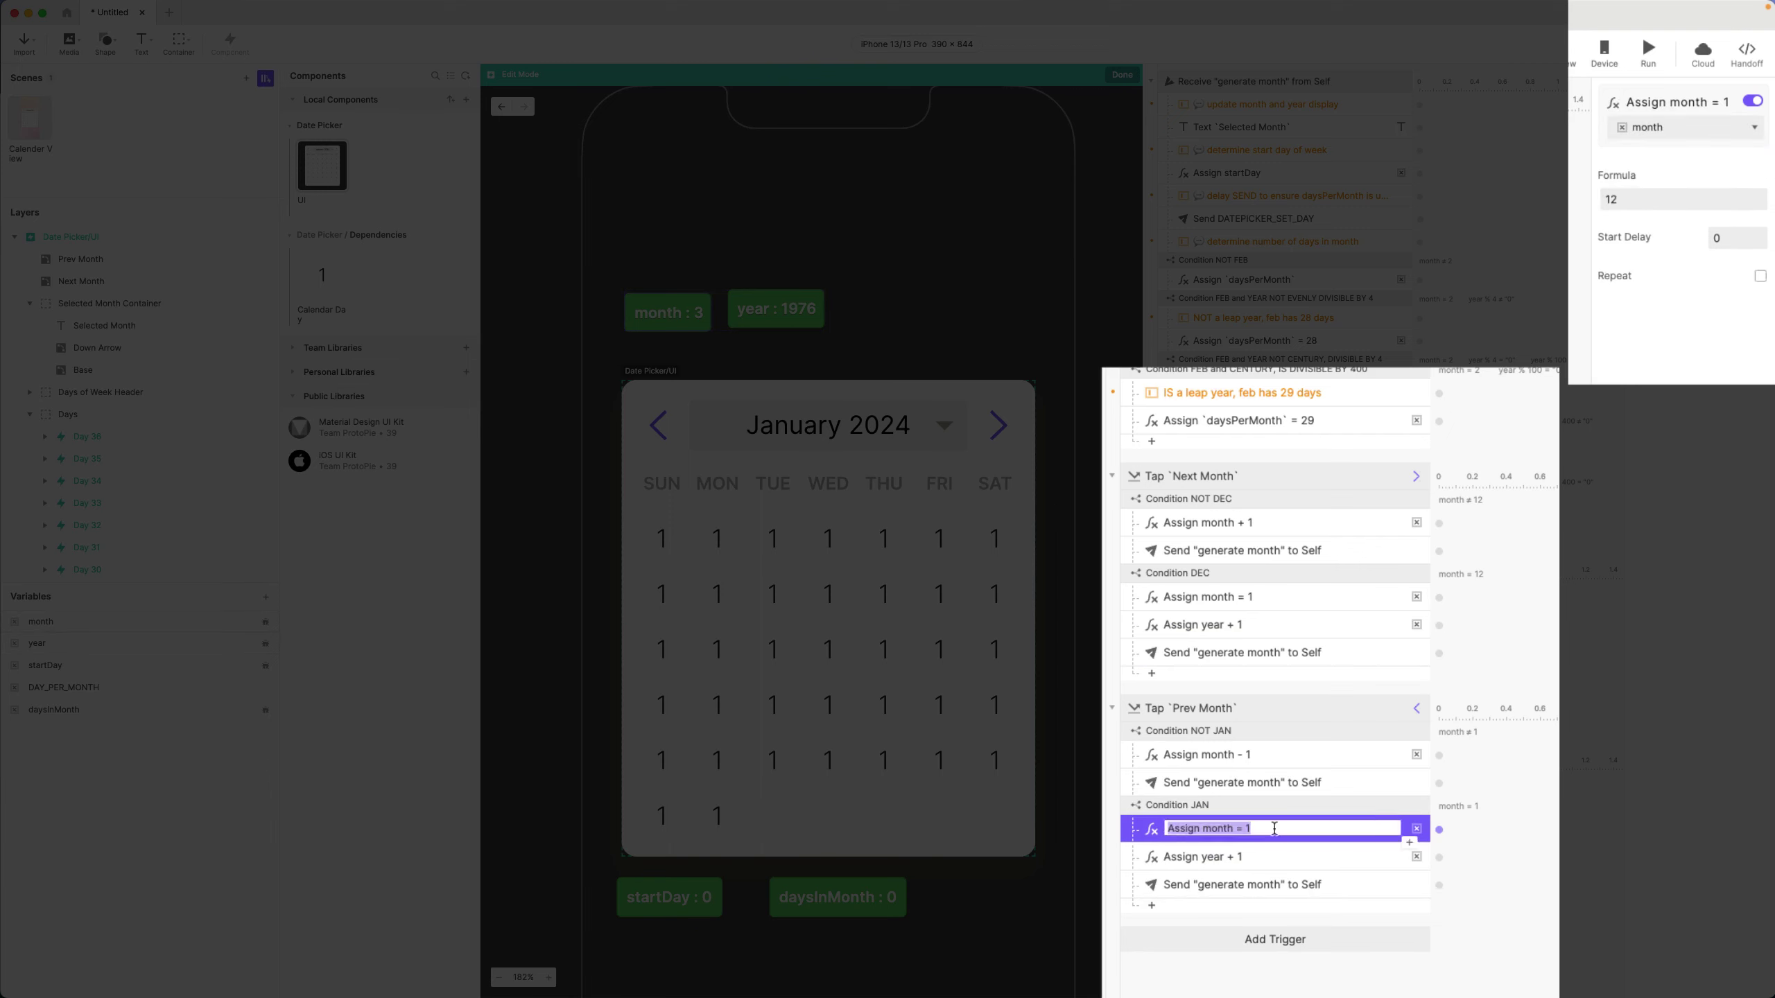
type("2")
key("Return")
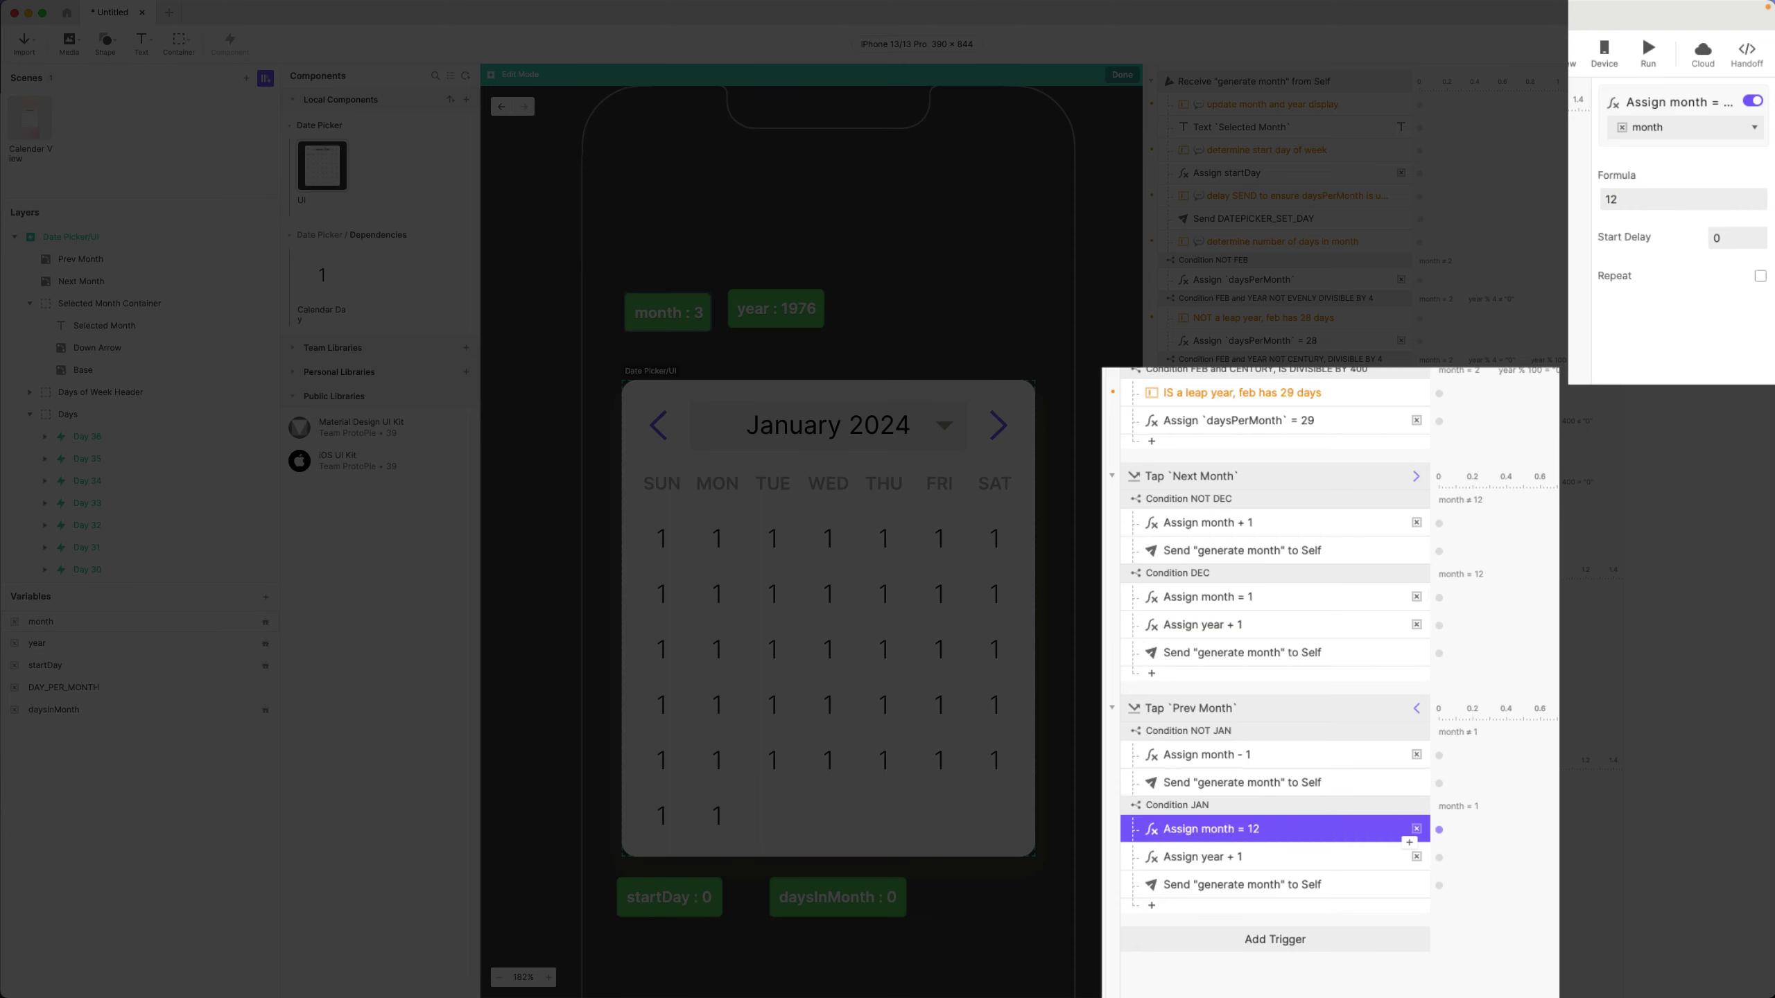
- Change the January year formula to year - 1 and relabel it Assign year - 1
left_click(1238, 858)
left_click(1634, 199)
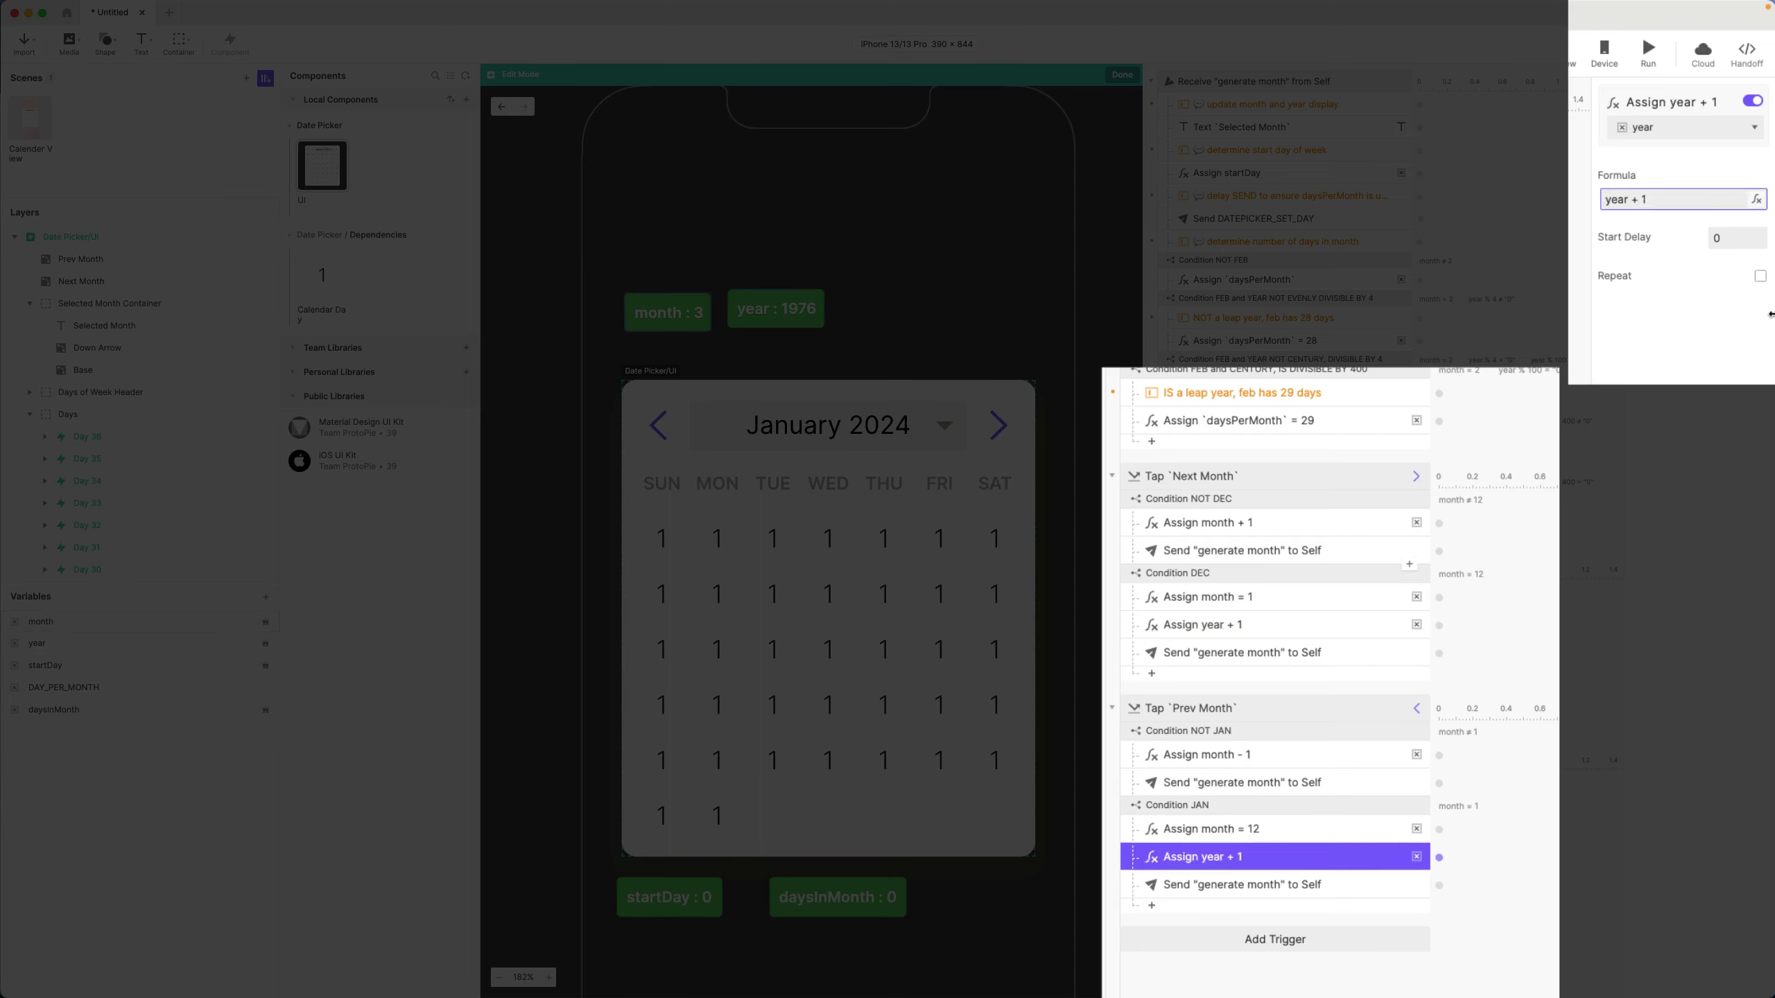
key("BackSpace")
type("-")
key("Return")
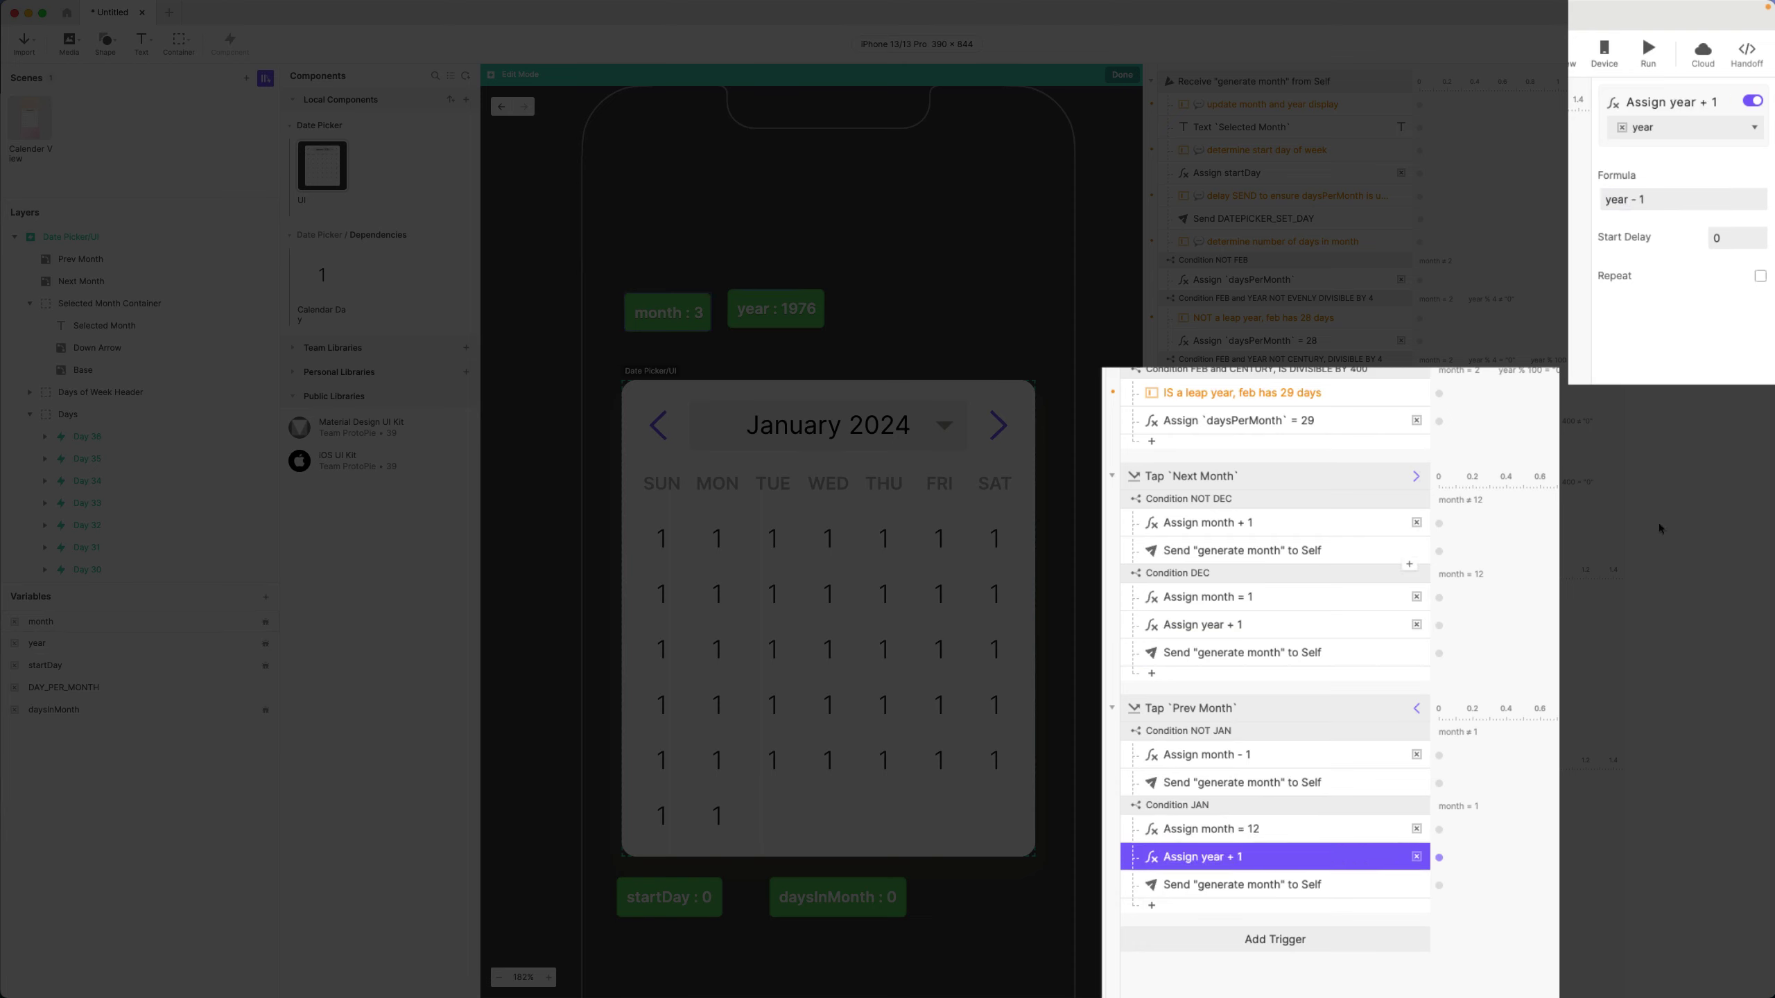
double_click(1221, 858)
left_click(1233, 856)
type("-")
key("Return")
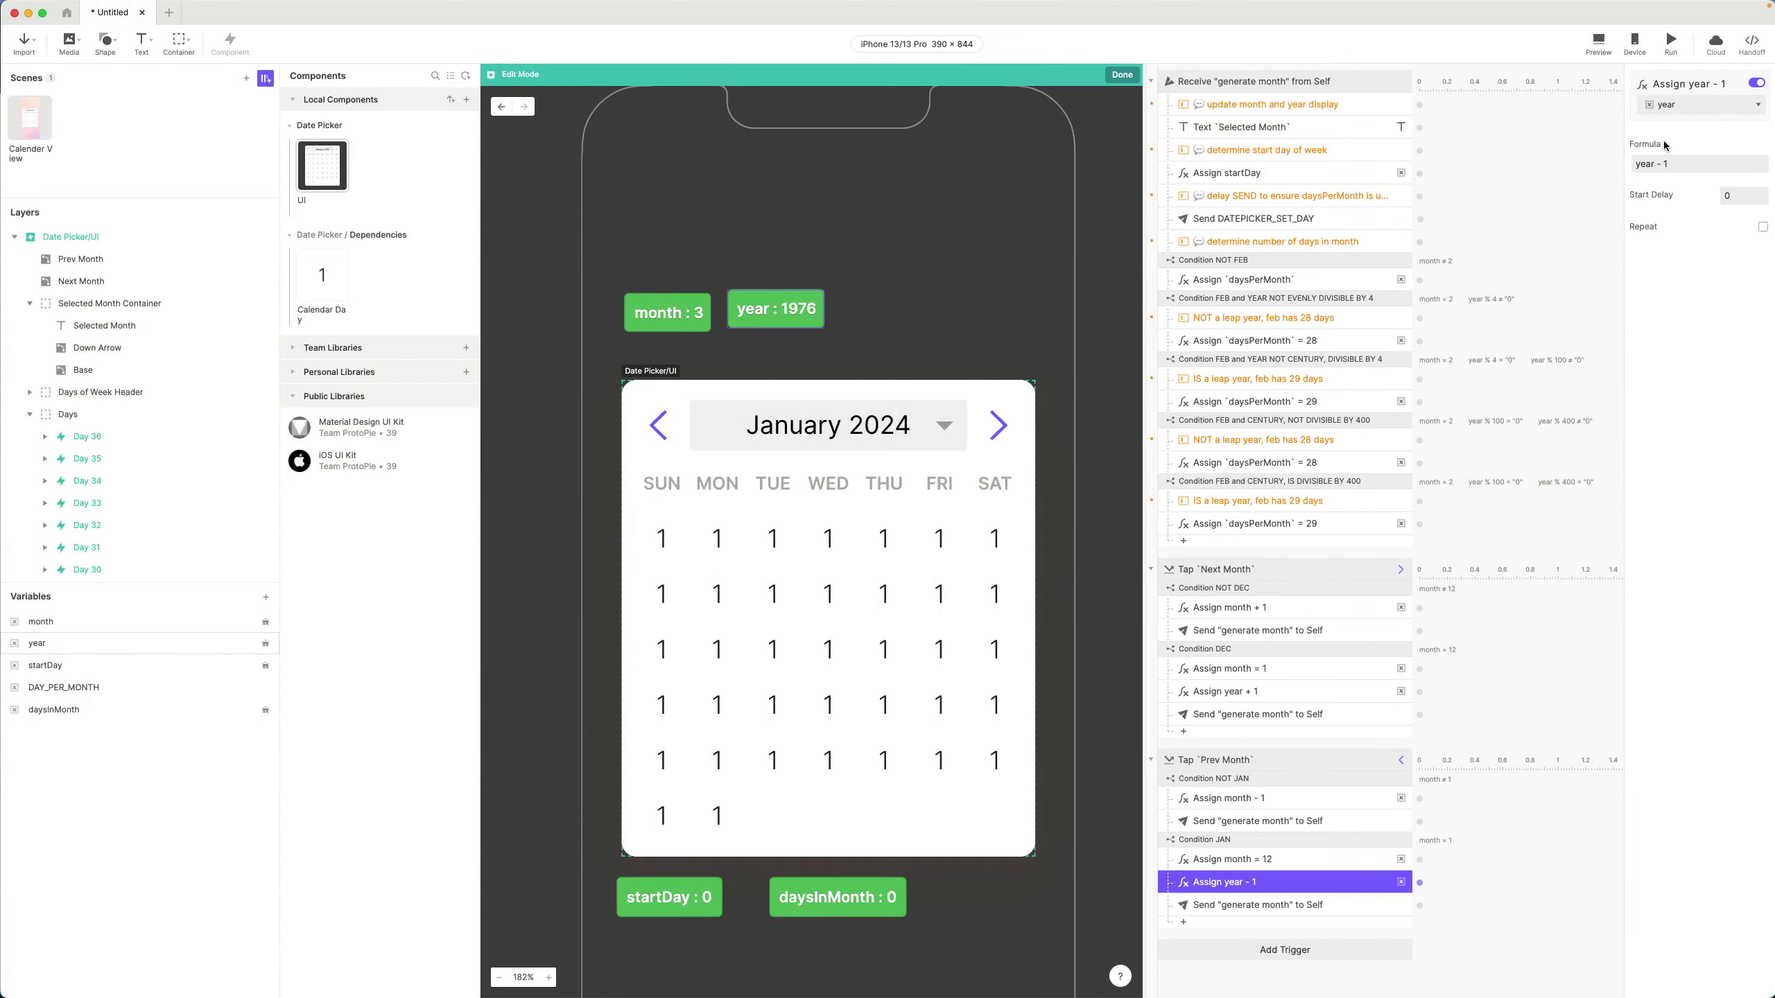
left_click(1598, 44)
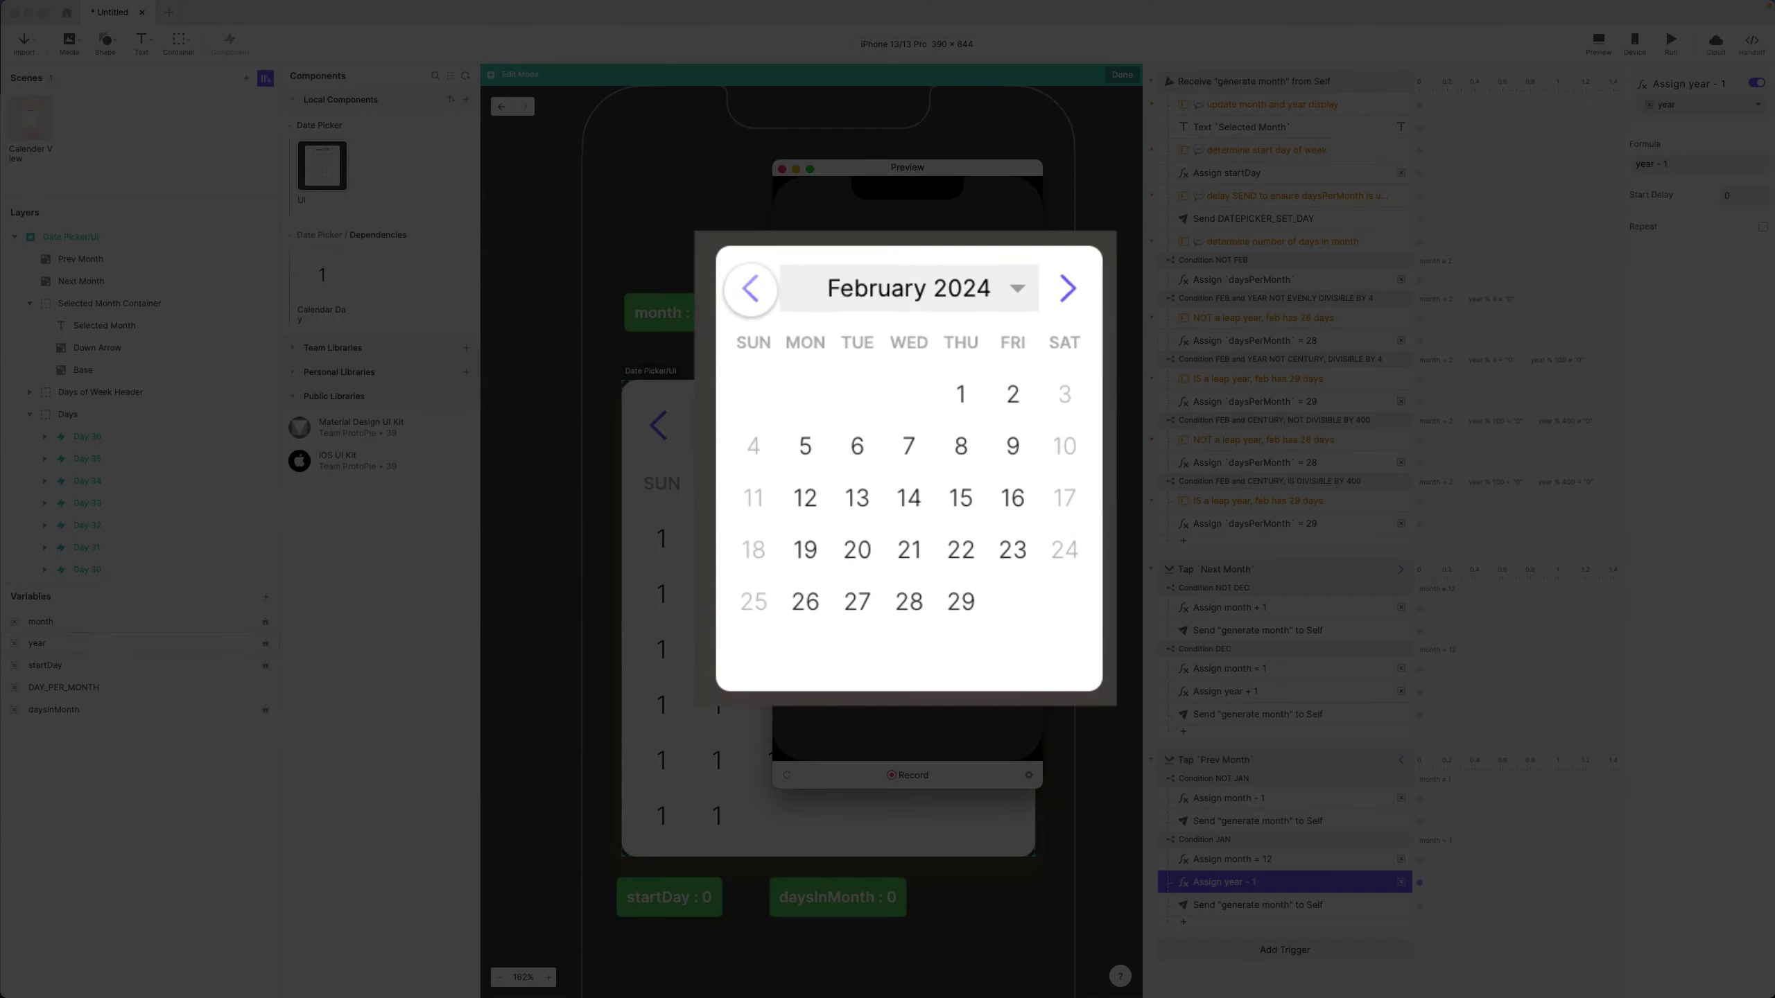
left_click(814, 362)
left_click(813, 362)
left_click(813, 362)
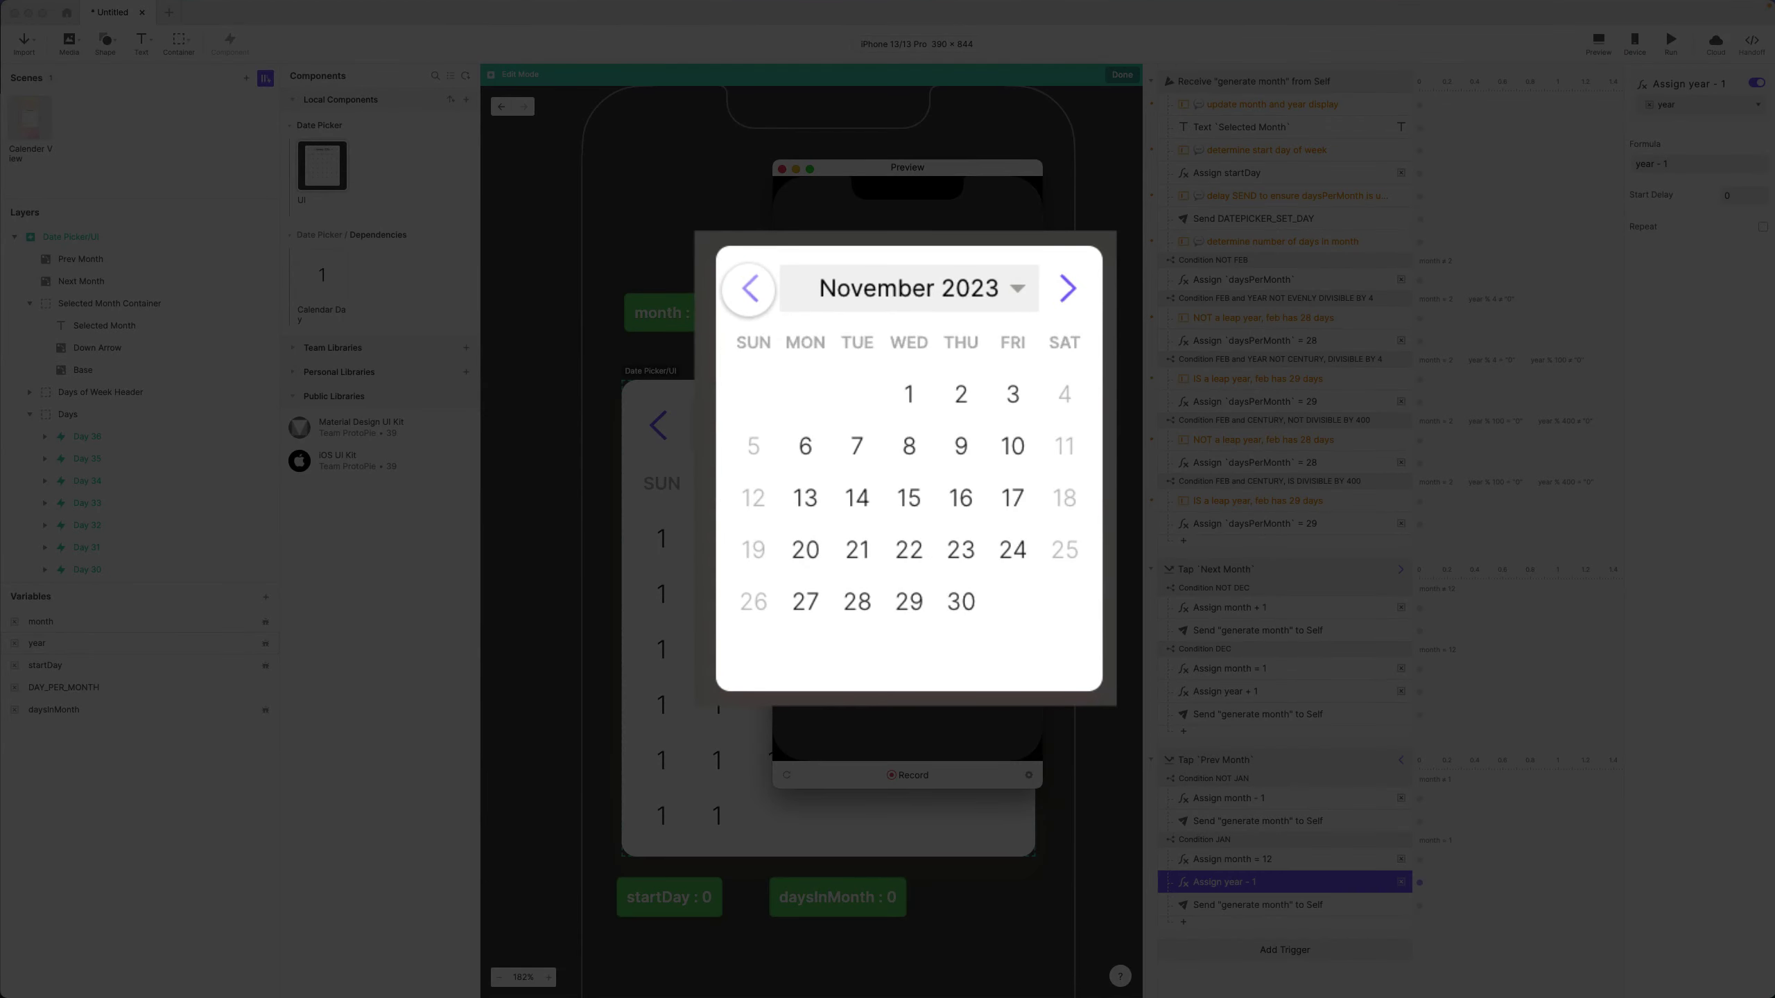
left_click(814, 362)
left_click(813, 362)
left_click(813, 362)
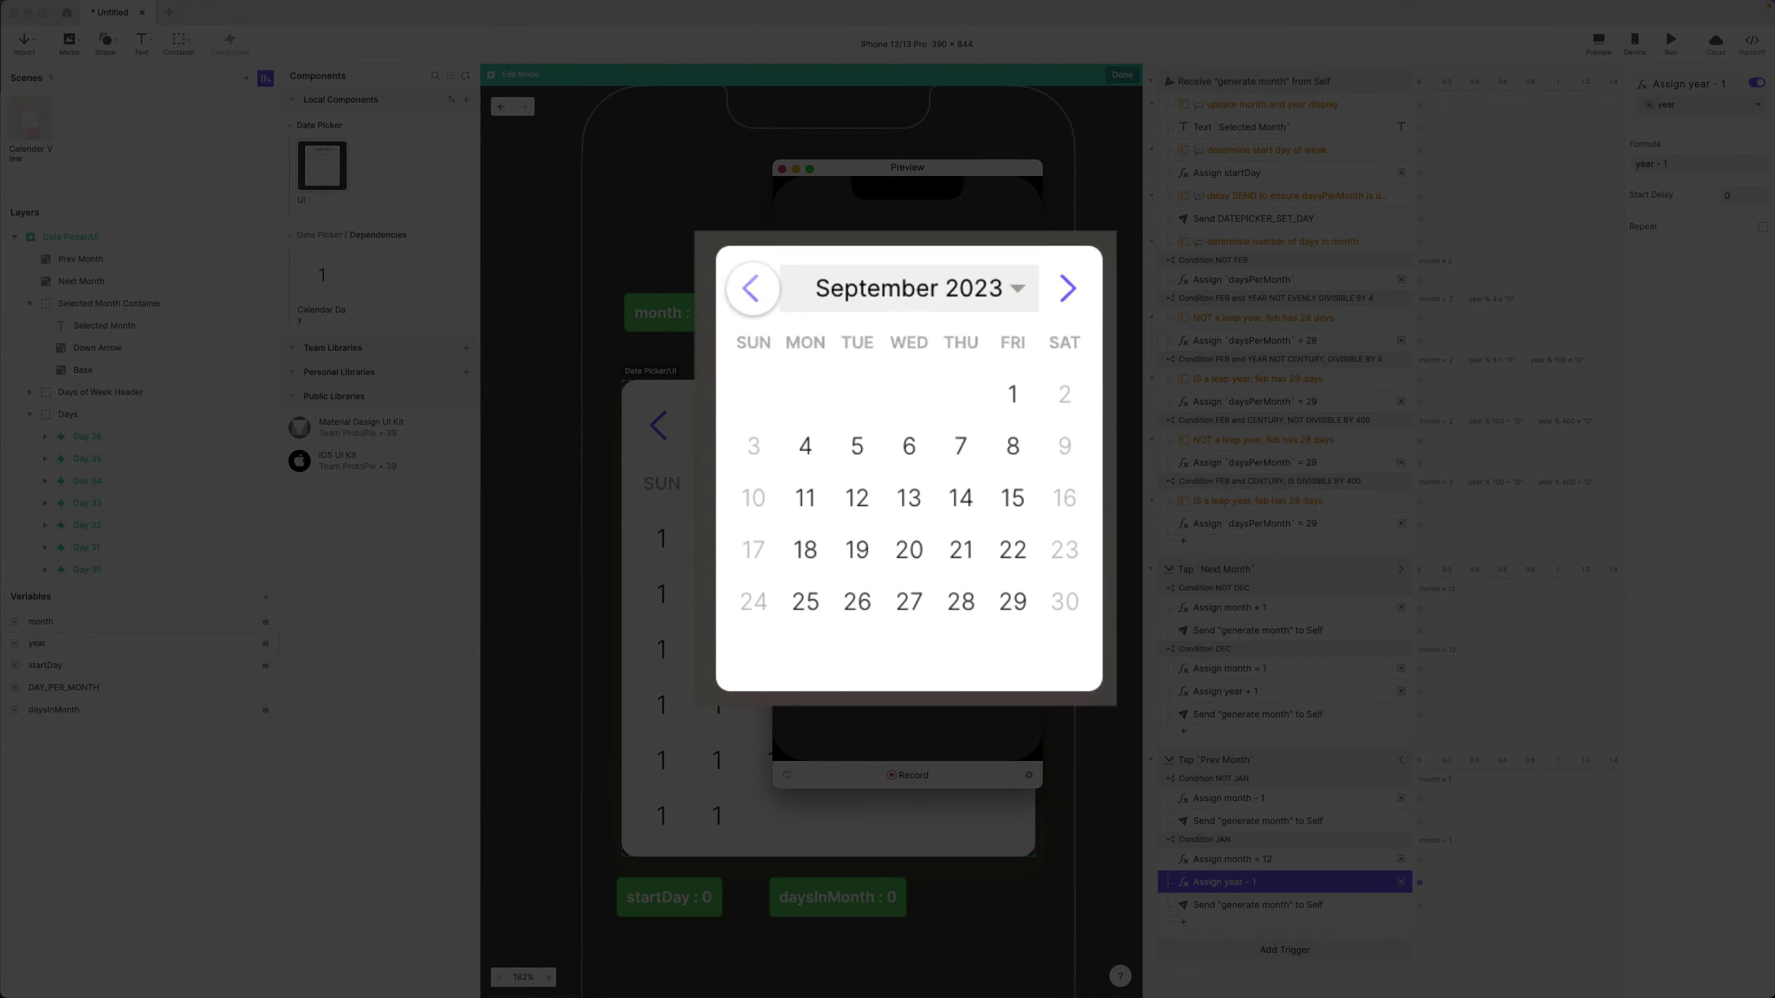
left_click(813, 361)
left_click(813, 362)
left_click(813, 362)
left_click(813, 362)
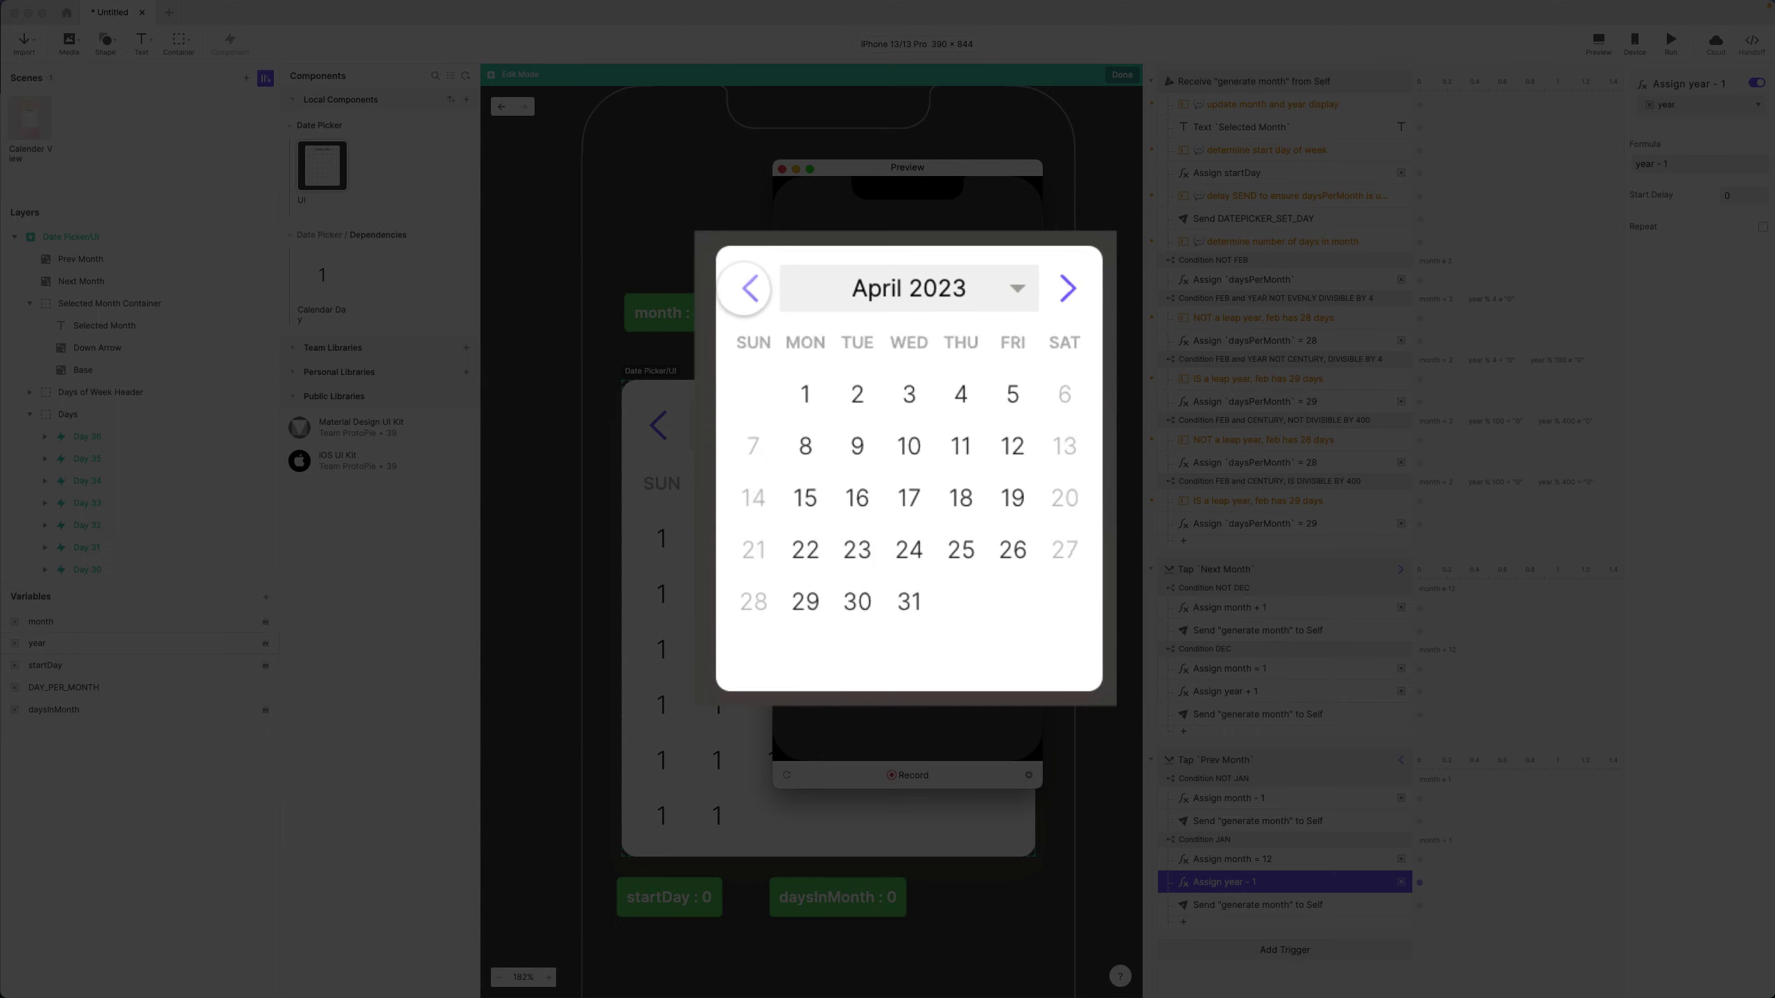
left_click(813, 362)
left_click(749, 288)
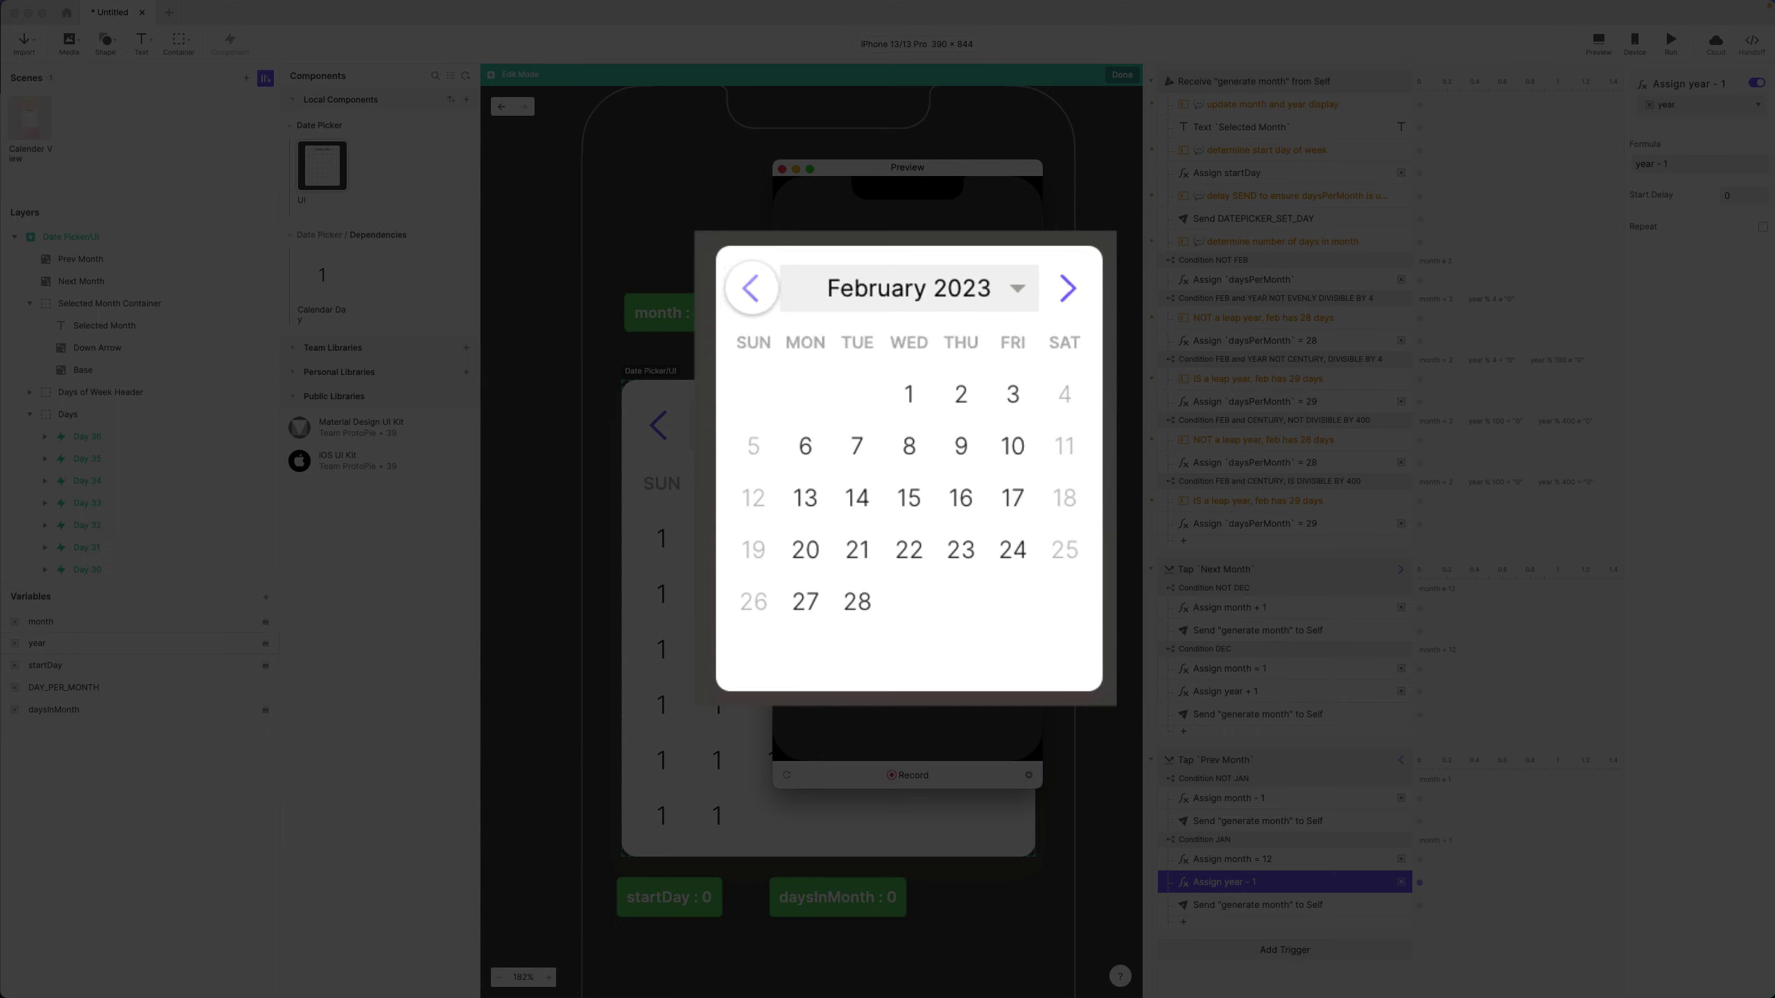
left_click(751, 288)
left_click(751, 288)
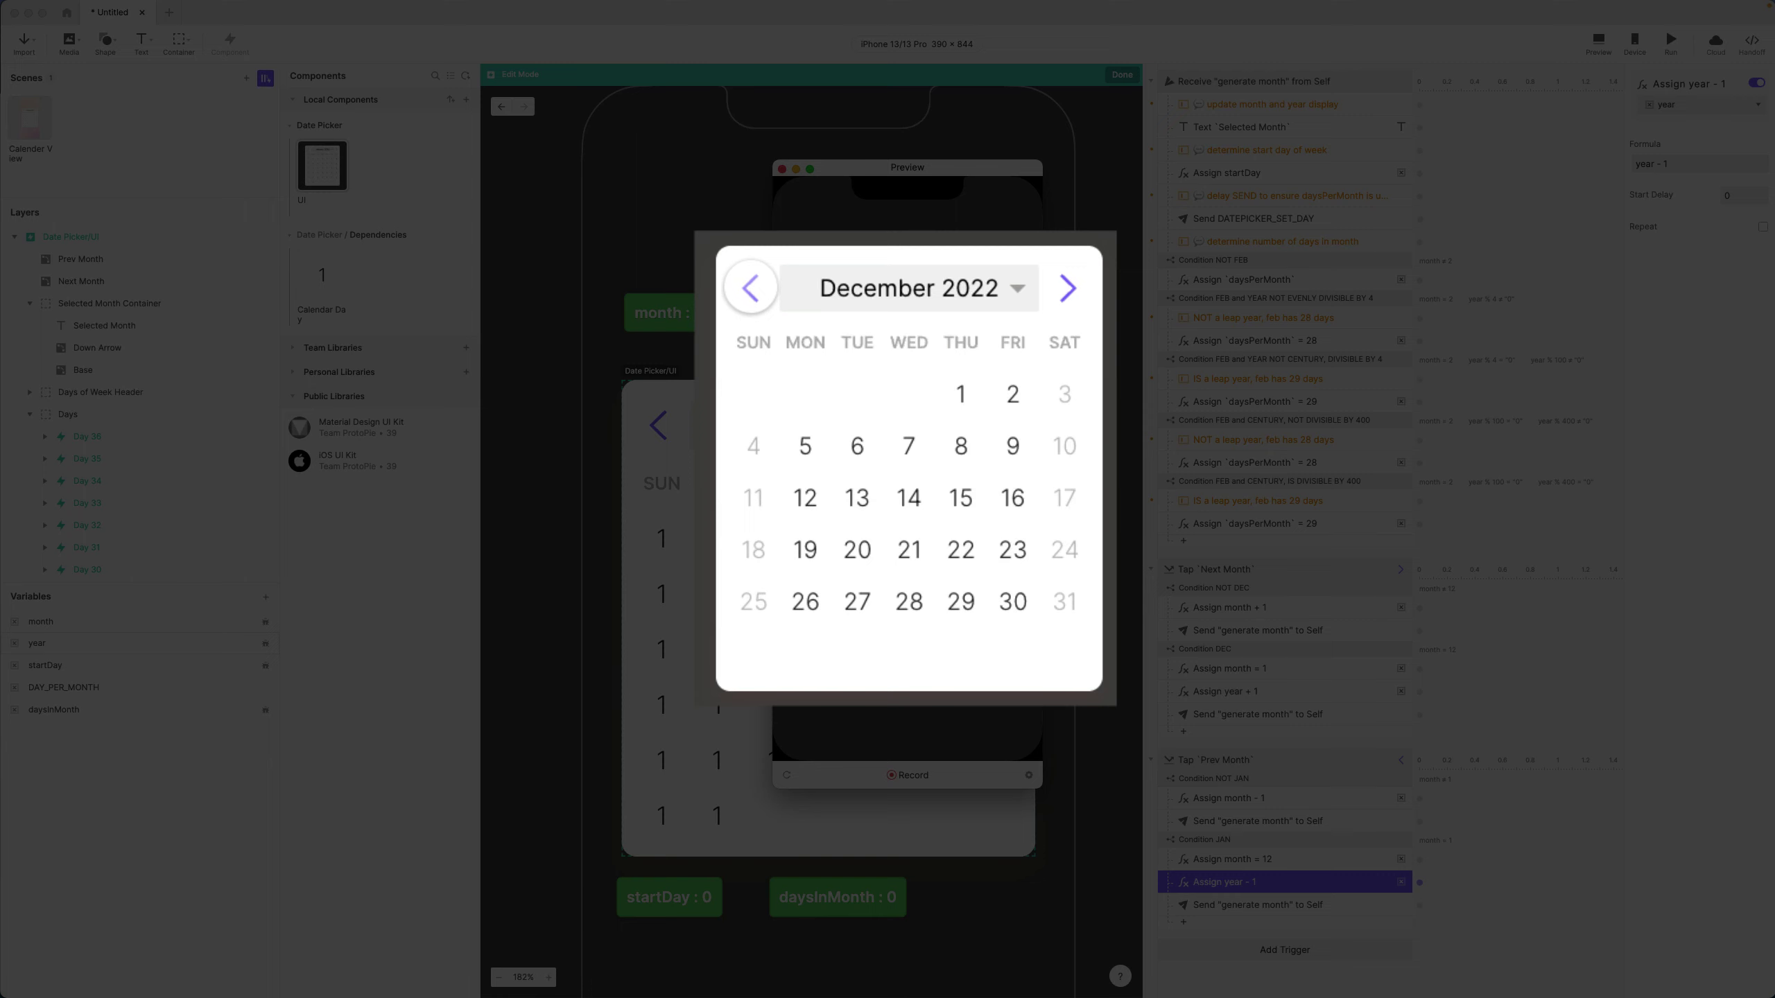
left_click(1066, 288)
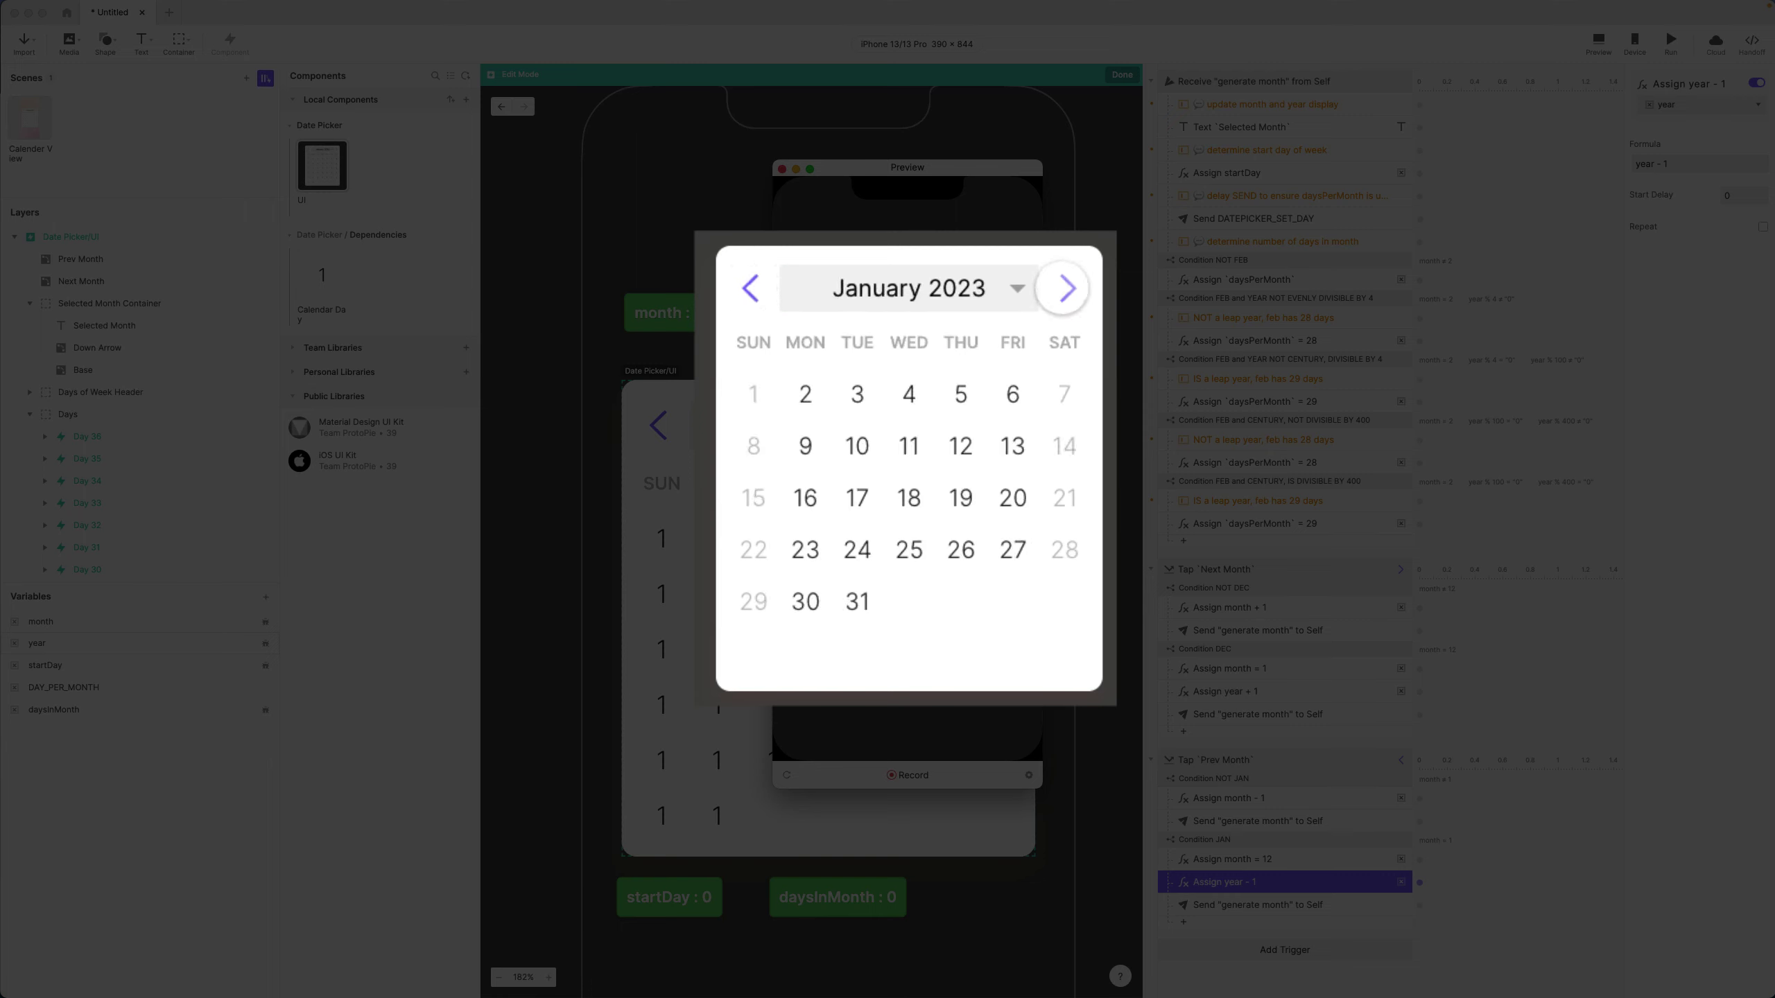
left_click(749, 288)
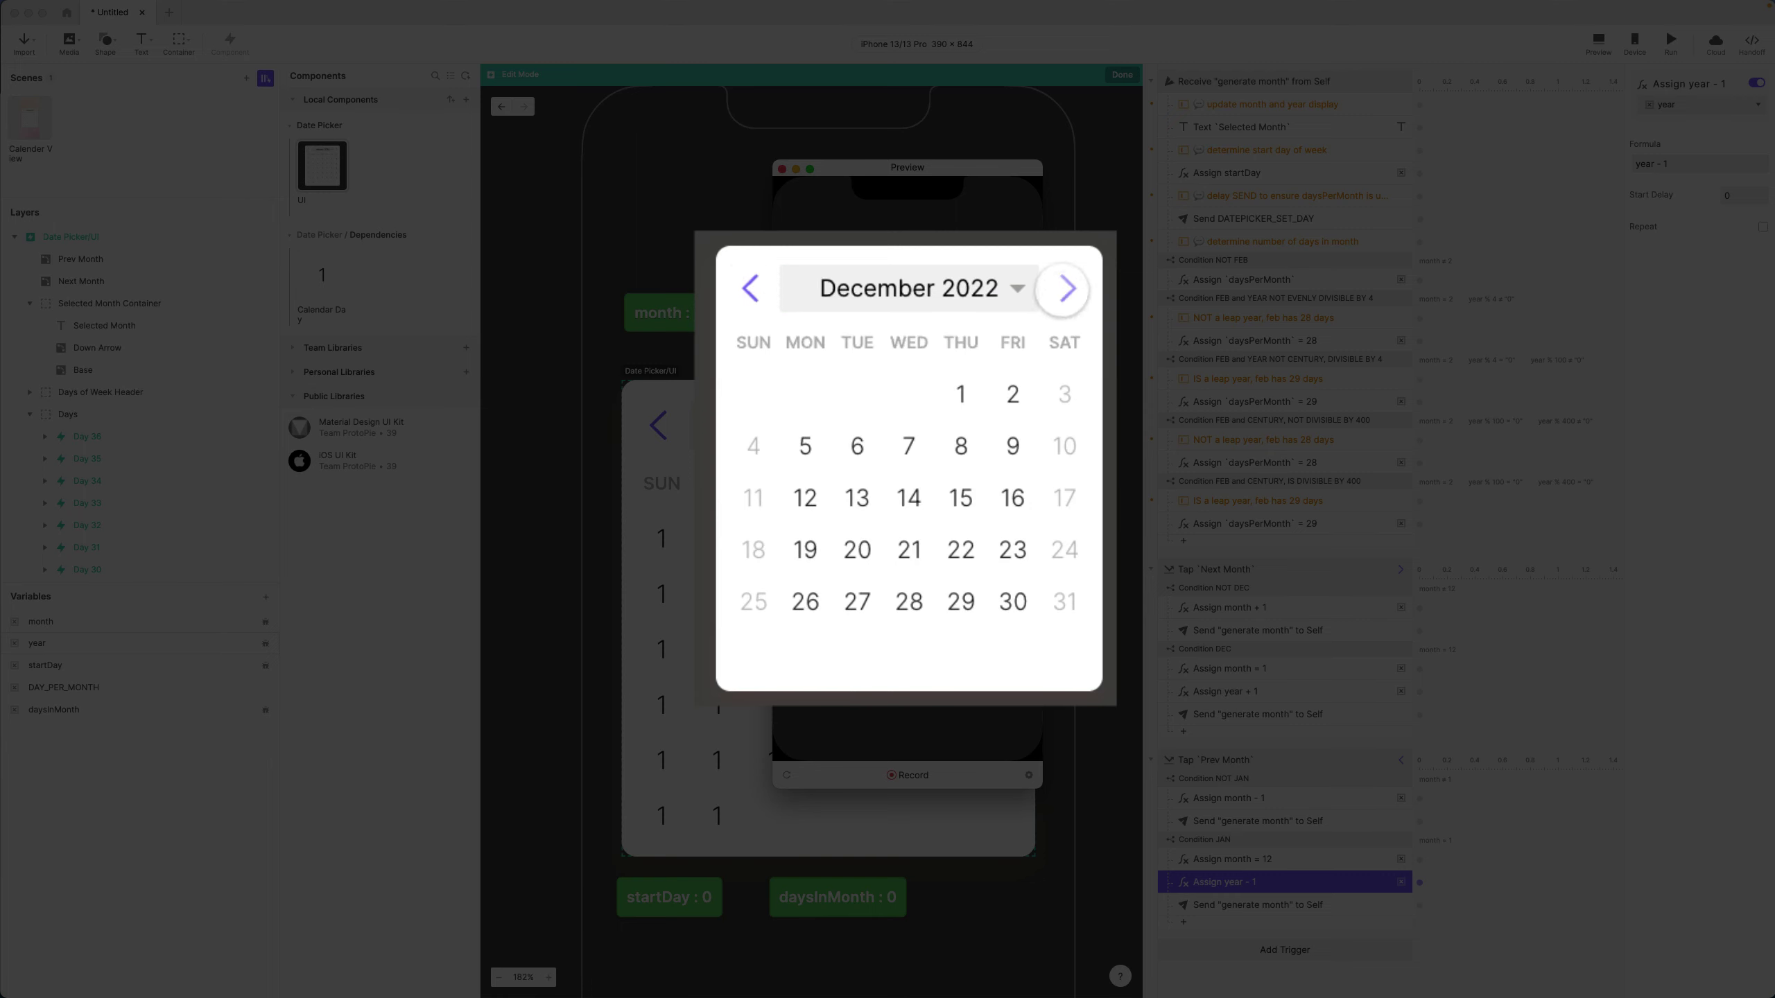
left_click(1059, 288)
left_click(1063, 288)
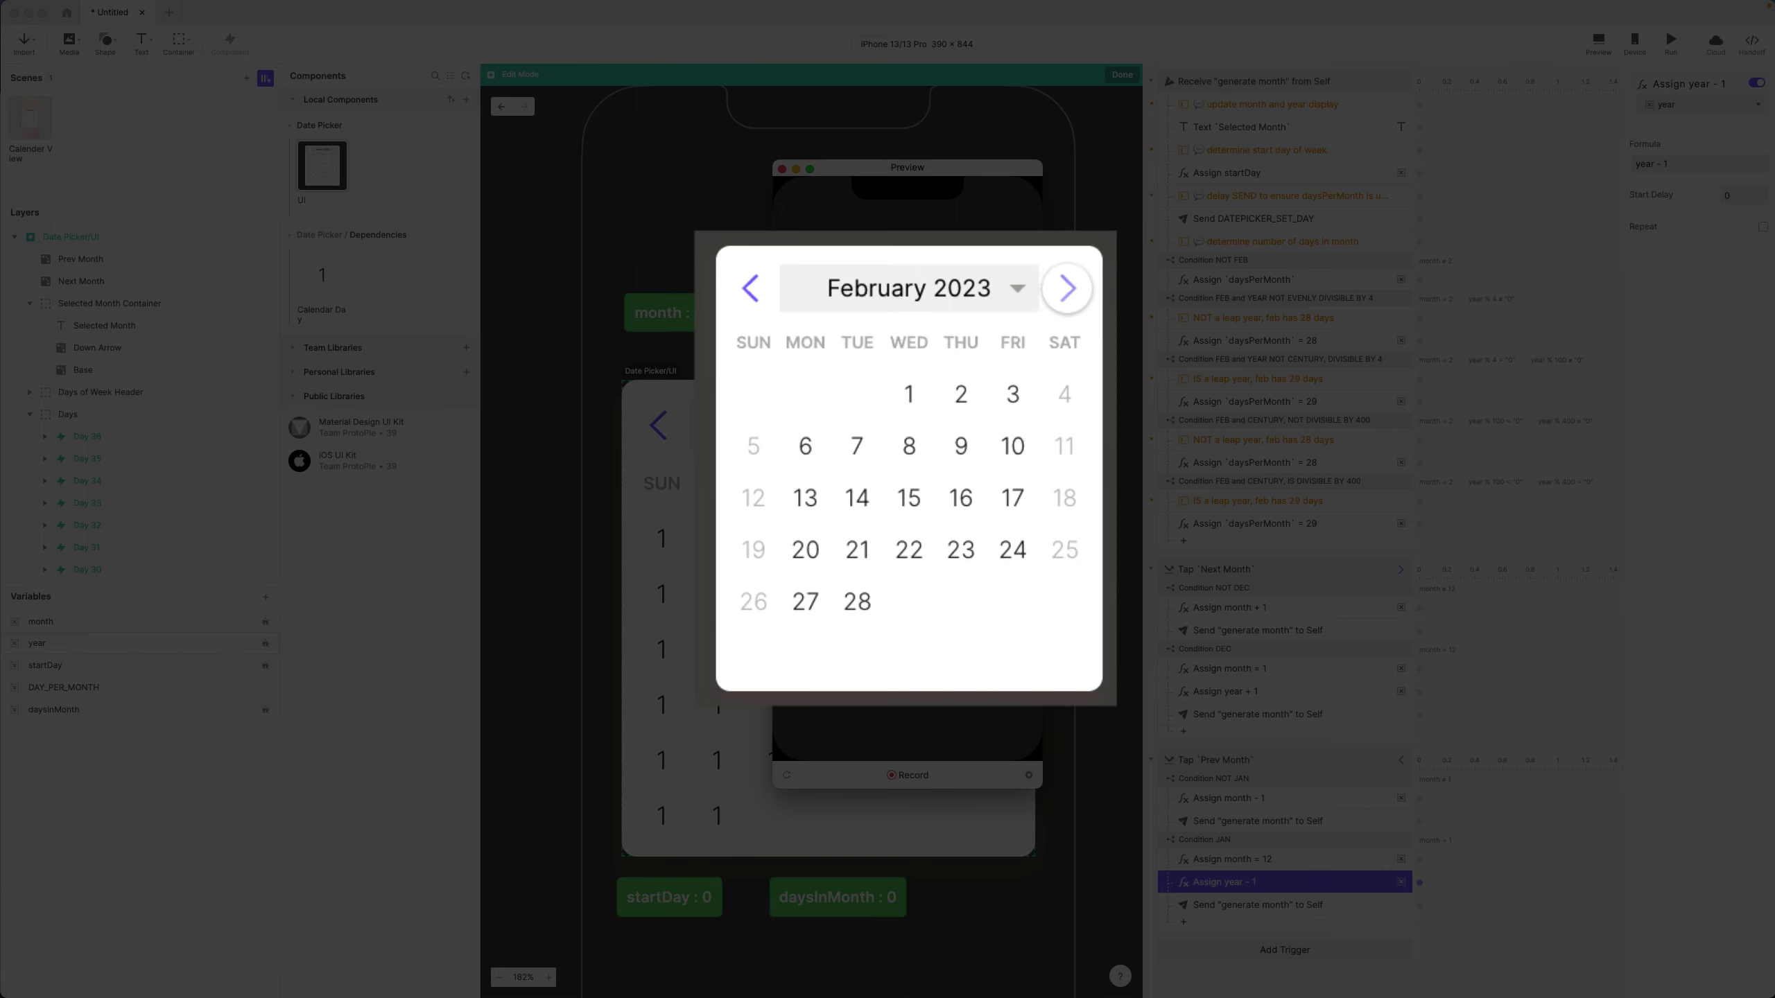
left_click(1067, 288)
left_click(750, 288)
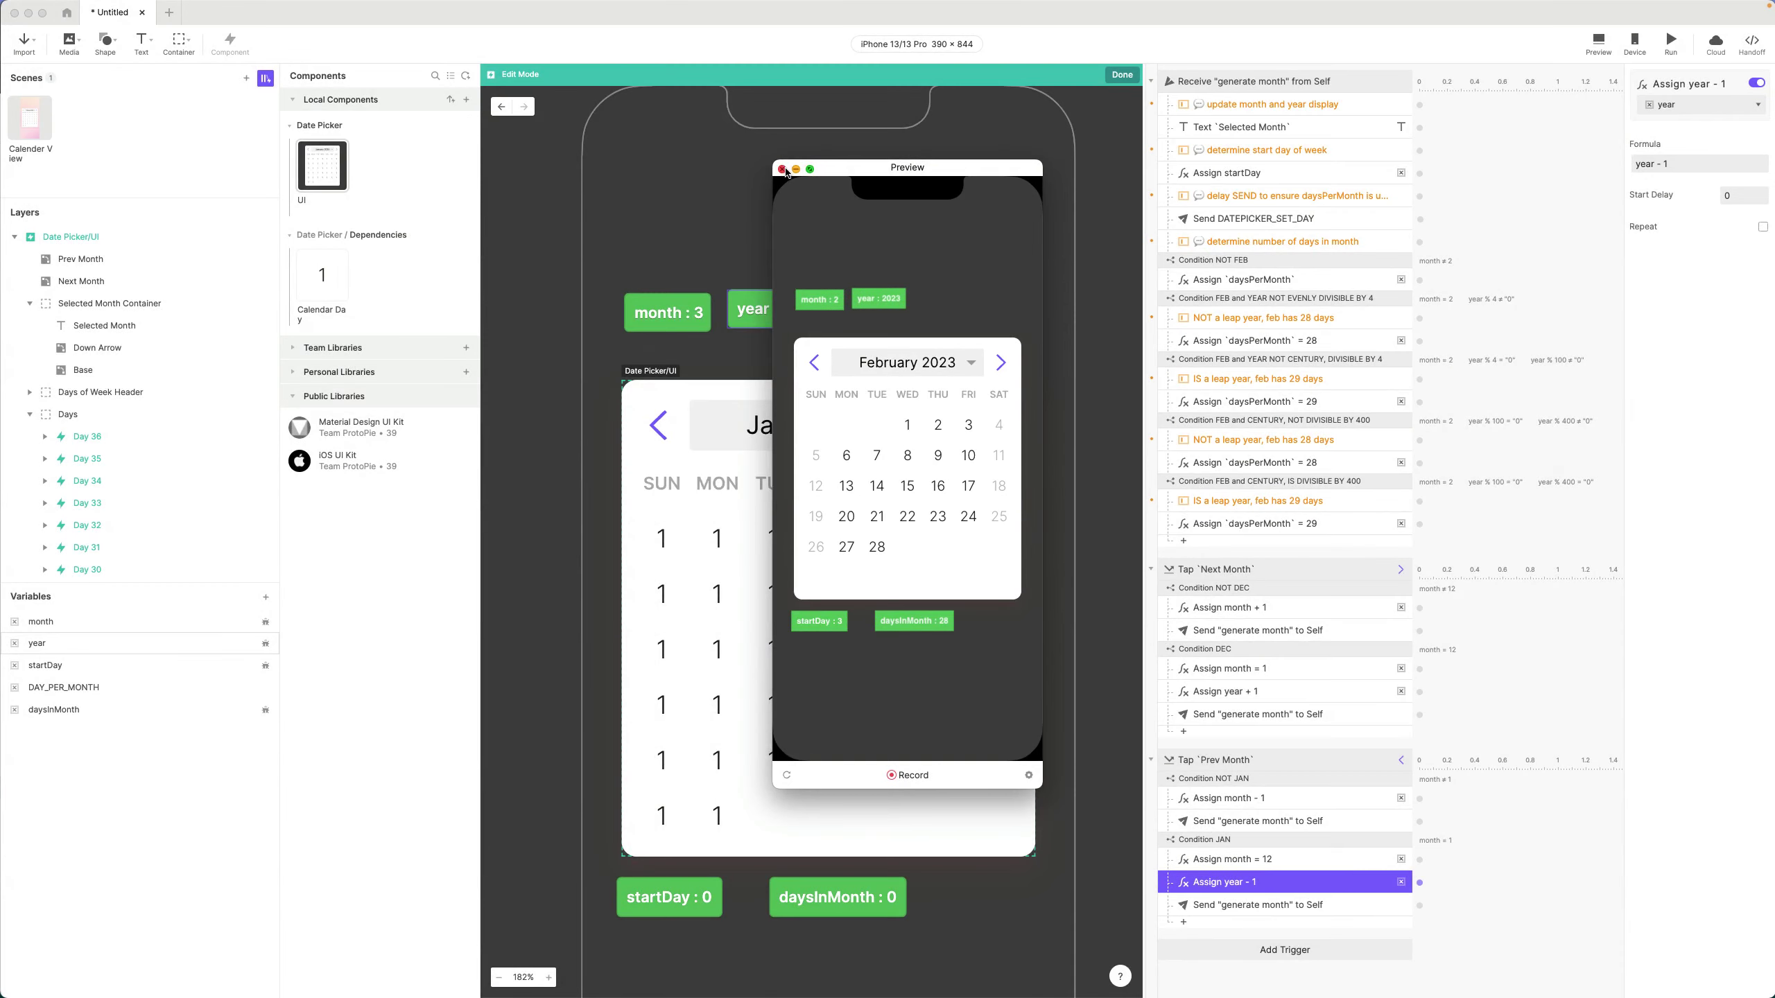
- Select the Prev Month and Next Month layers and enable a custom Touch Area
left_click(782, 169)
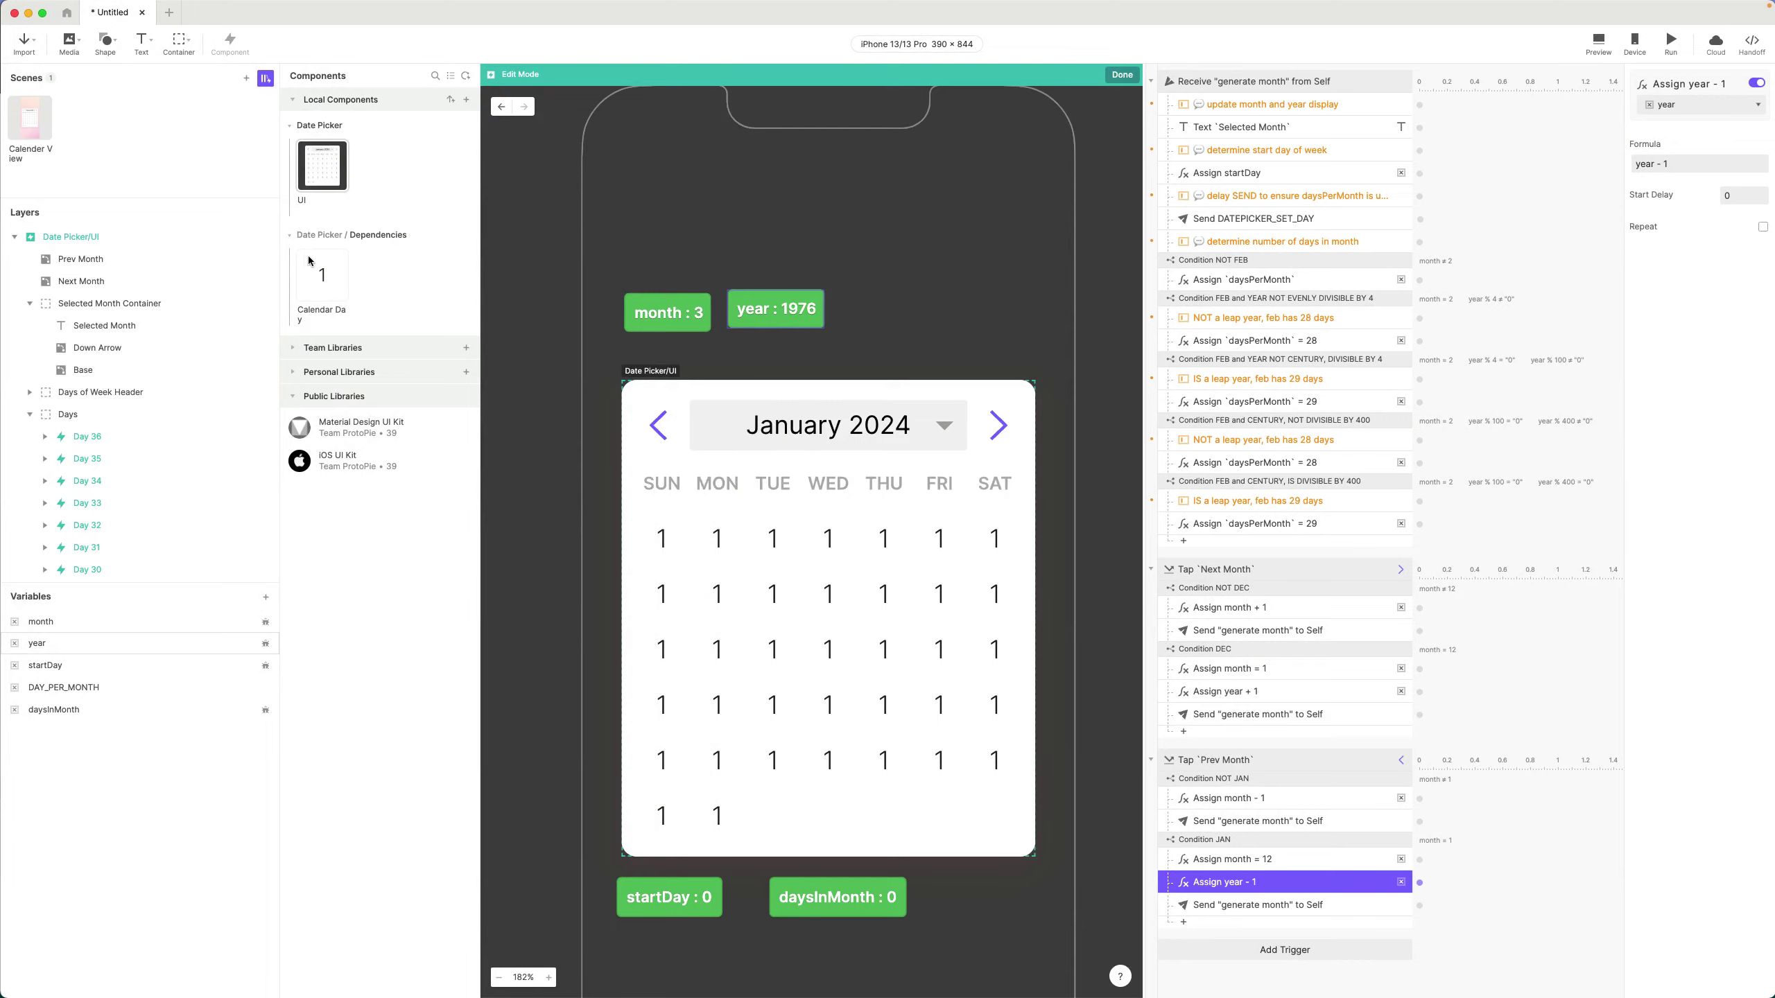
left_click(94, 259)
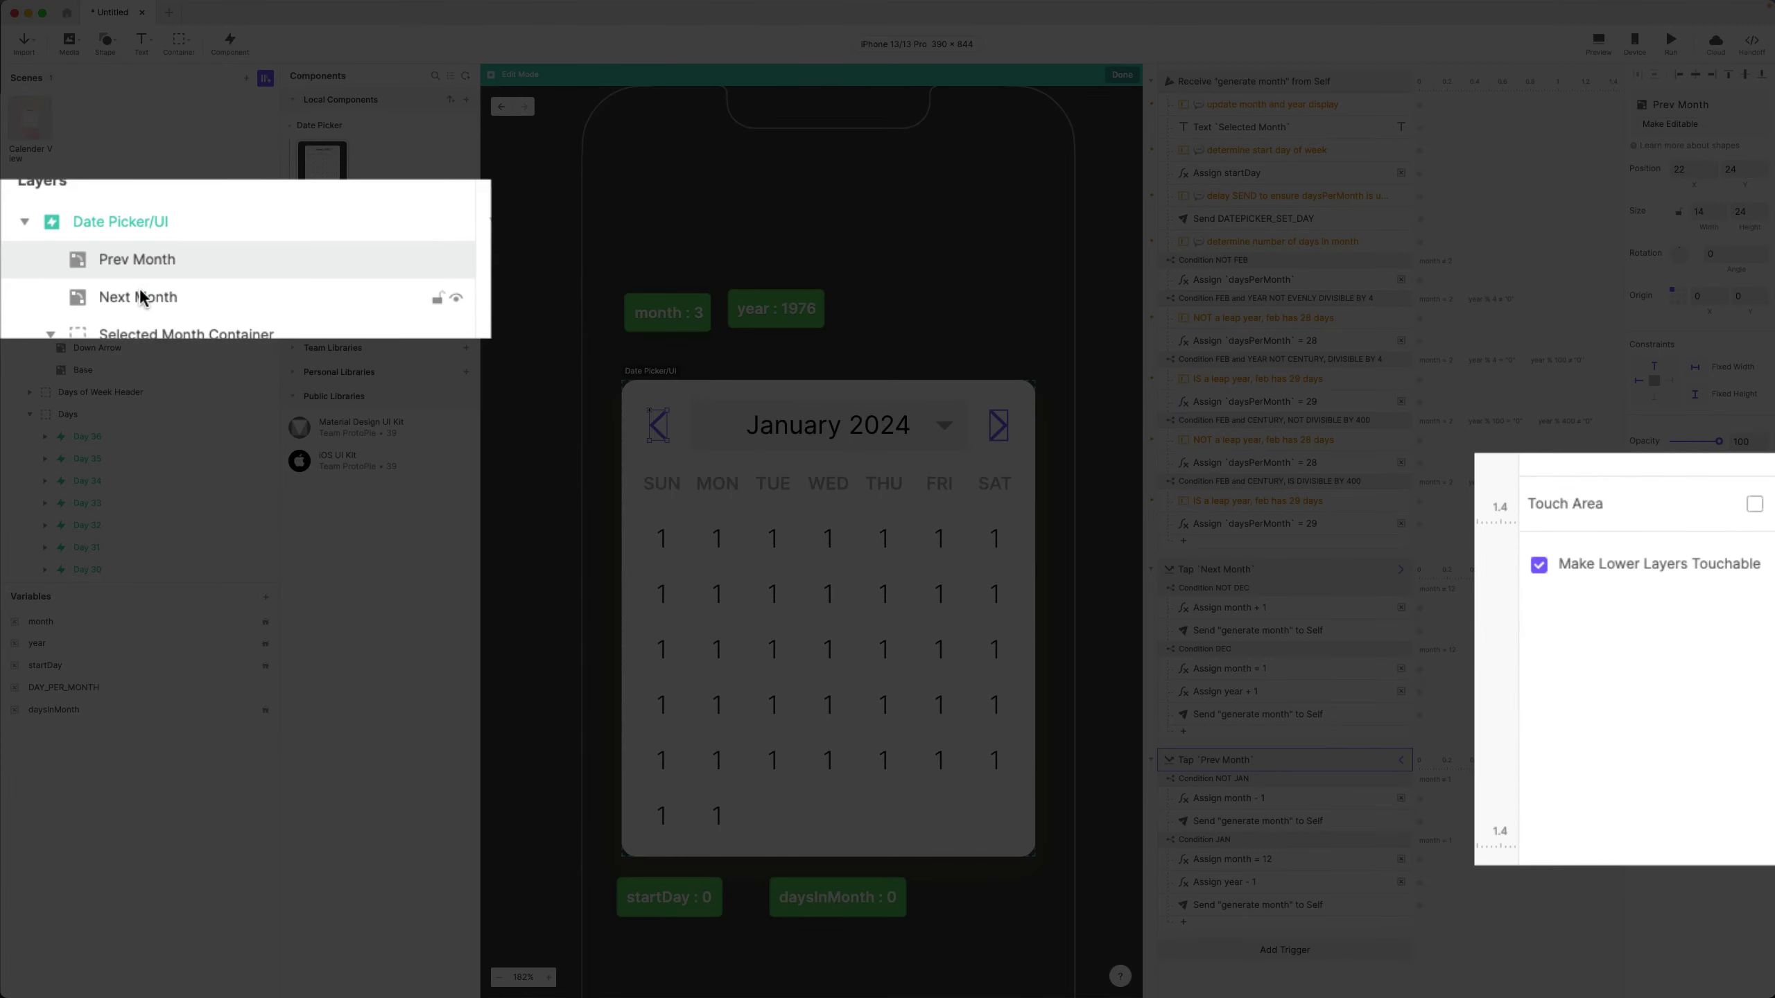
left_click(140, 294, "shift")
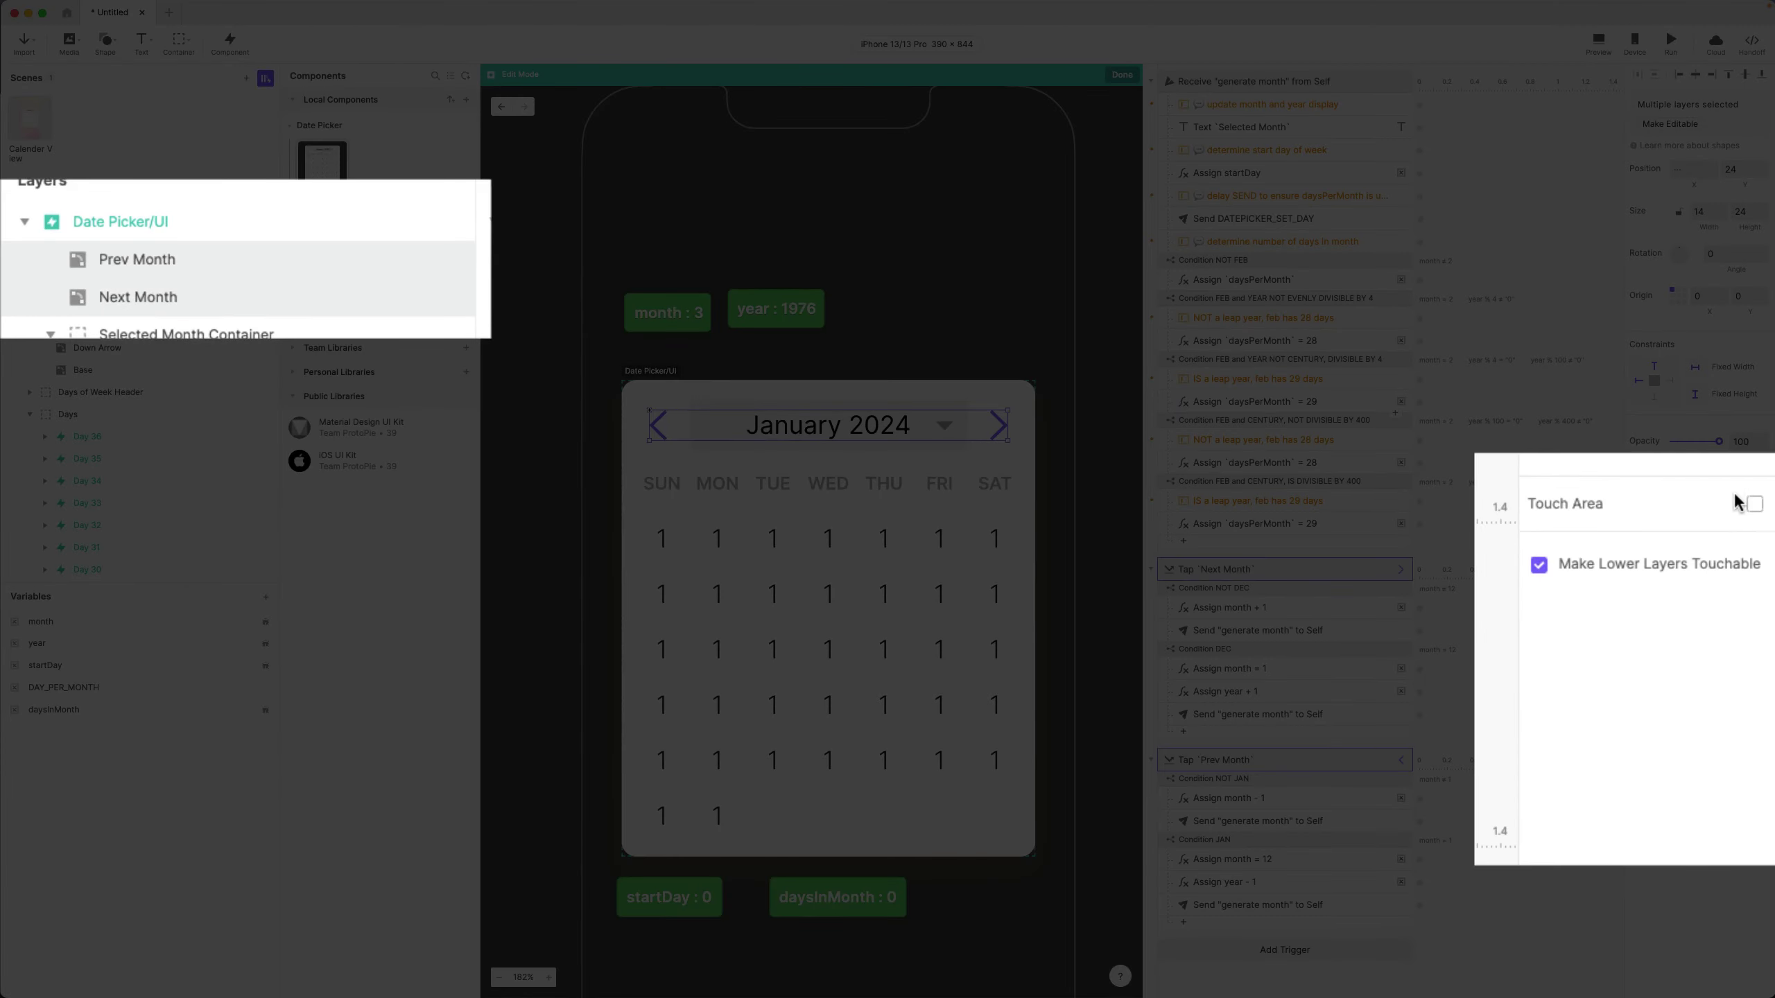
left_click(1754, 504)
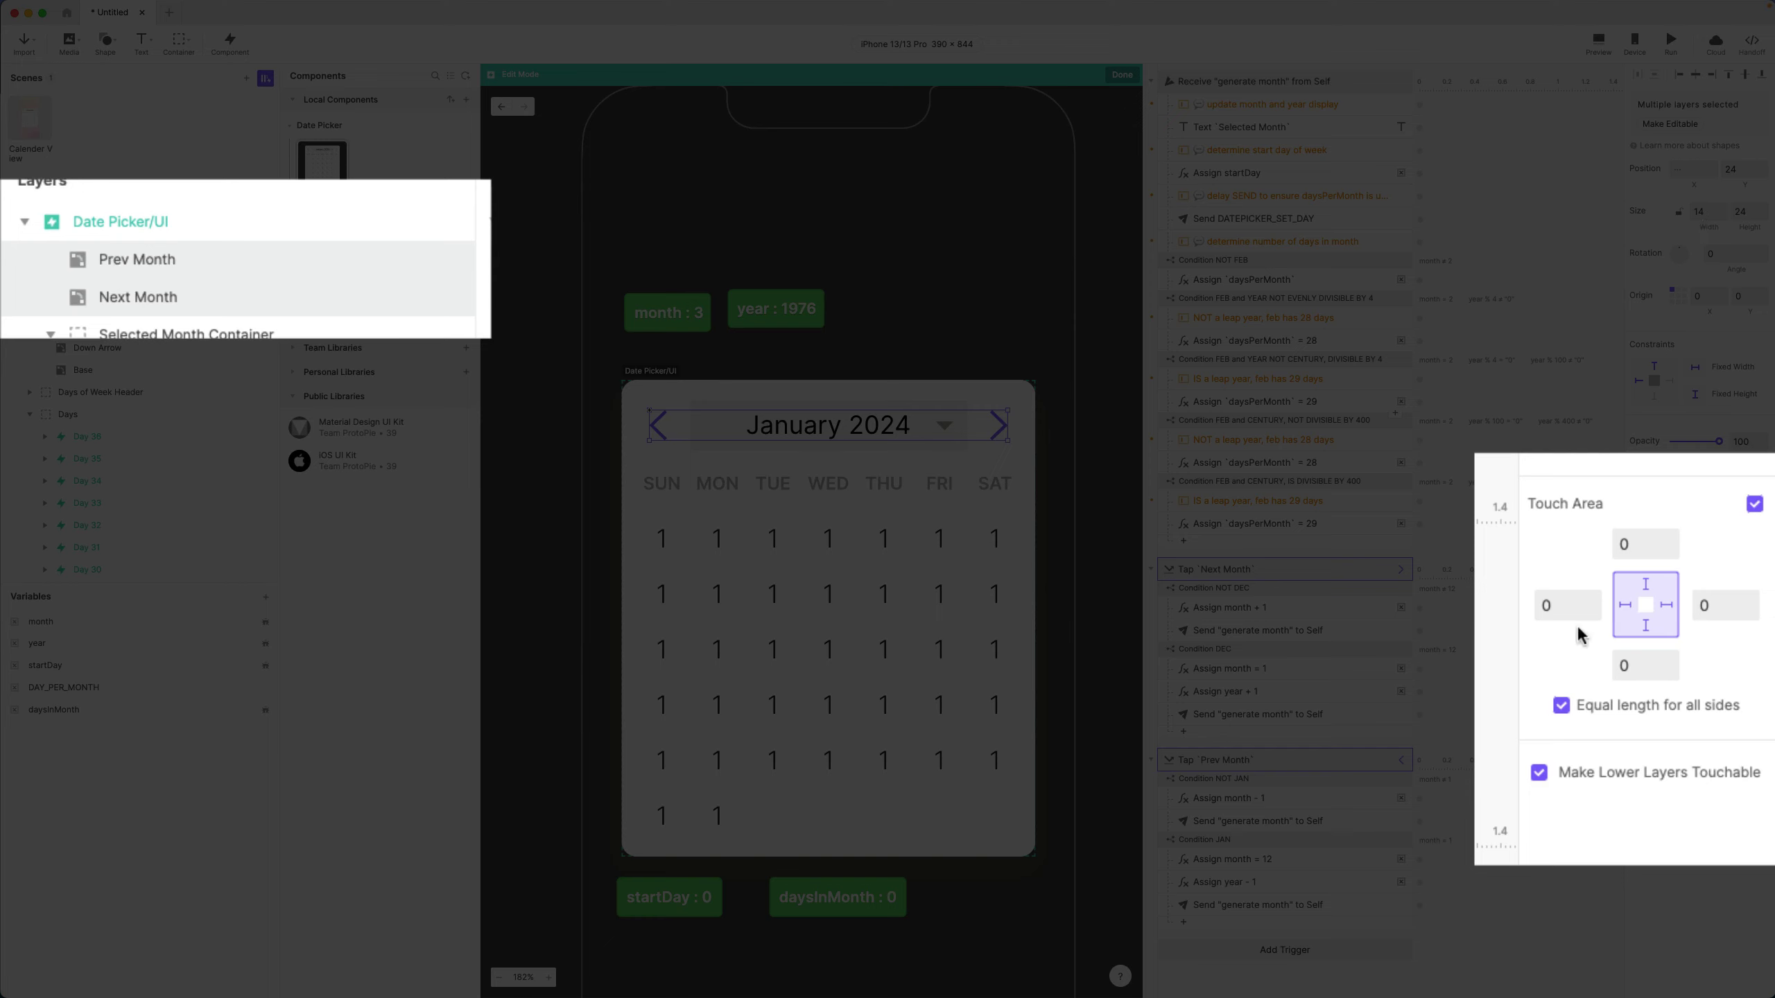
- Set unequal touch-area padding: 10 top, 15 left, 15 right, 10 bottom
left_click(1561, 704)
left_click(1632, 552)
type("10")
key("Tab")
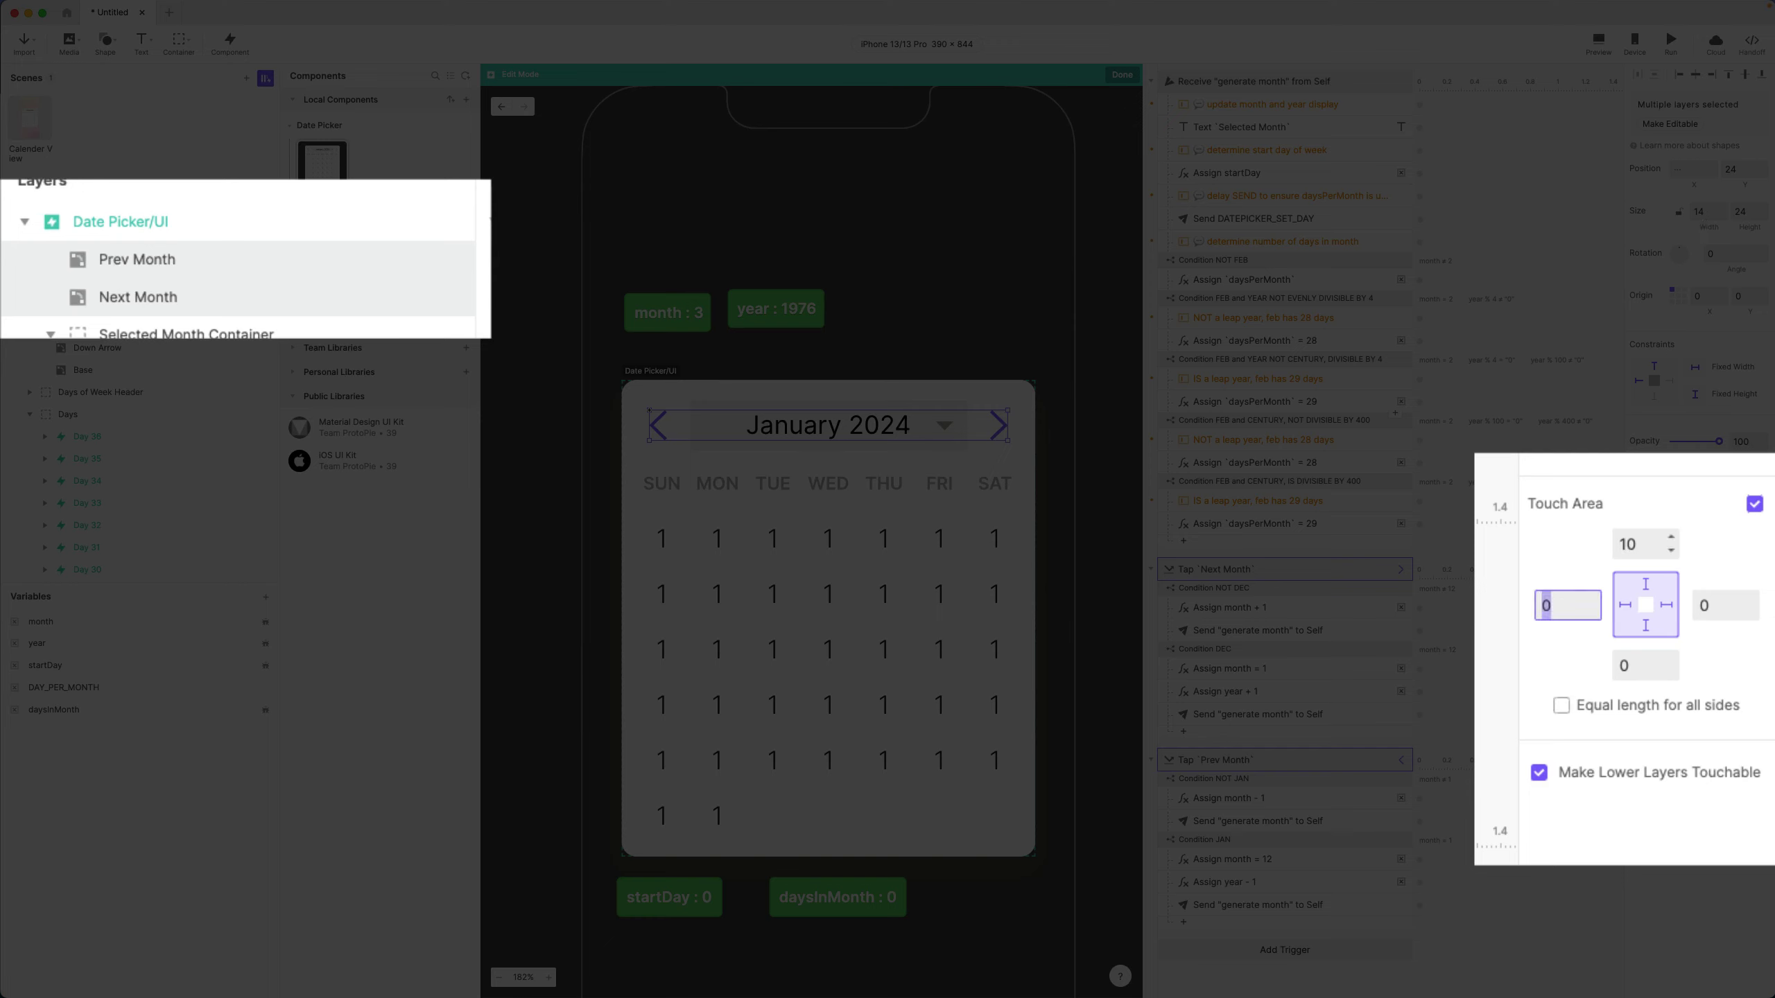
type("15")
key("Tab")
type("15")
key("Tab")
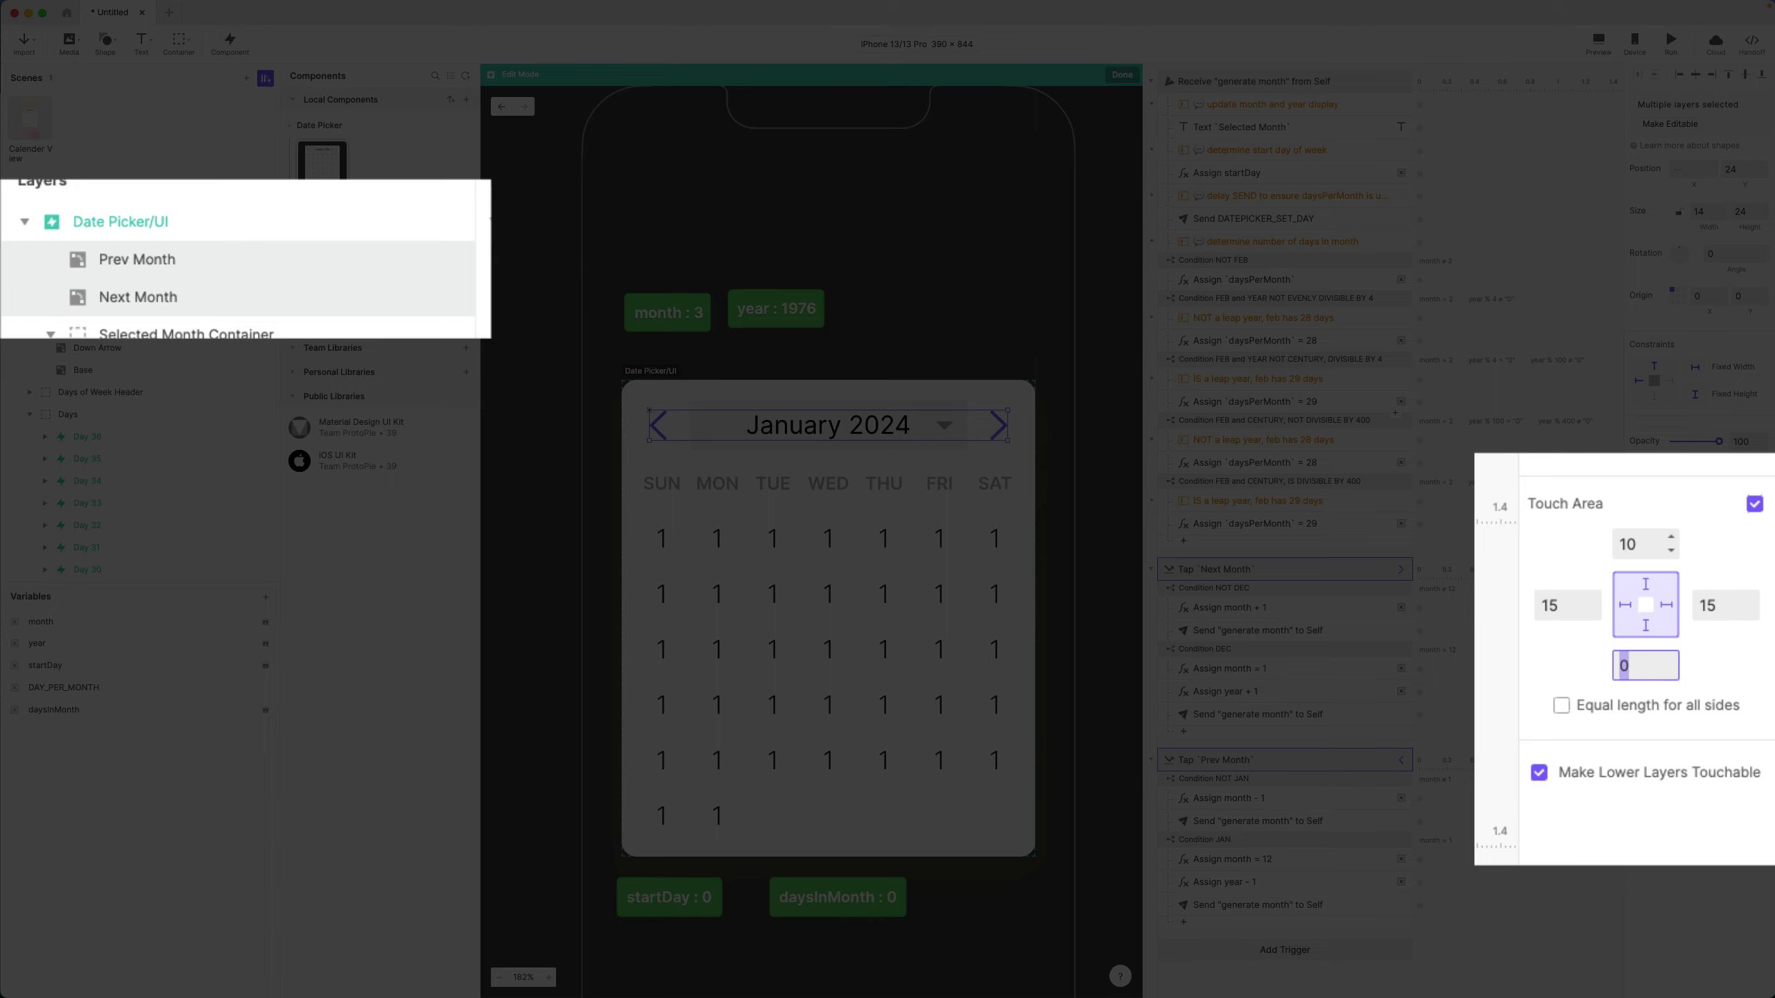
type("10")
key("Tab")
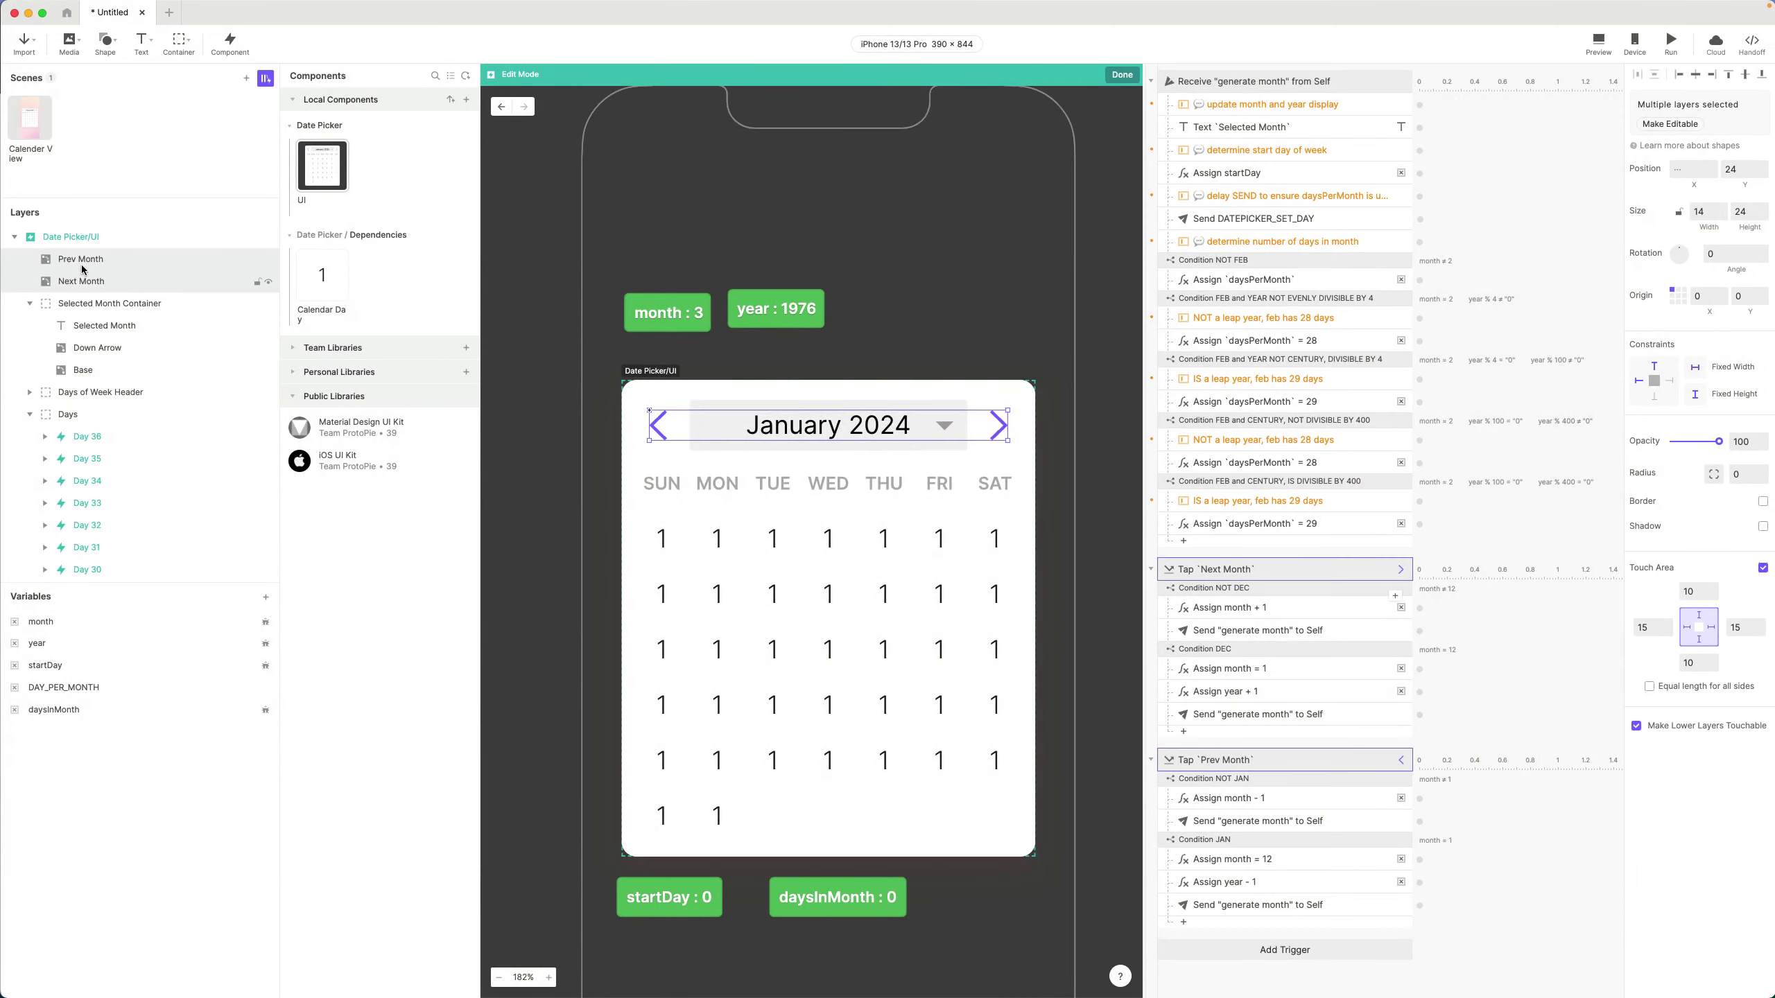
- Check the Next Month and Prev Month touch areas, leaving Prev Month selected
left_click(82, 279)
left_click(81, 260)
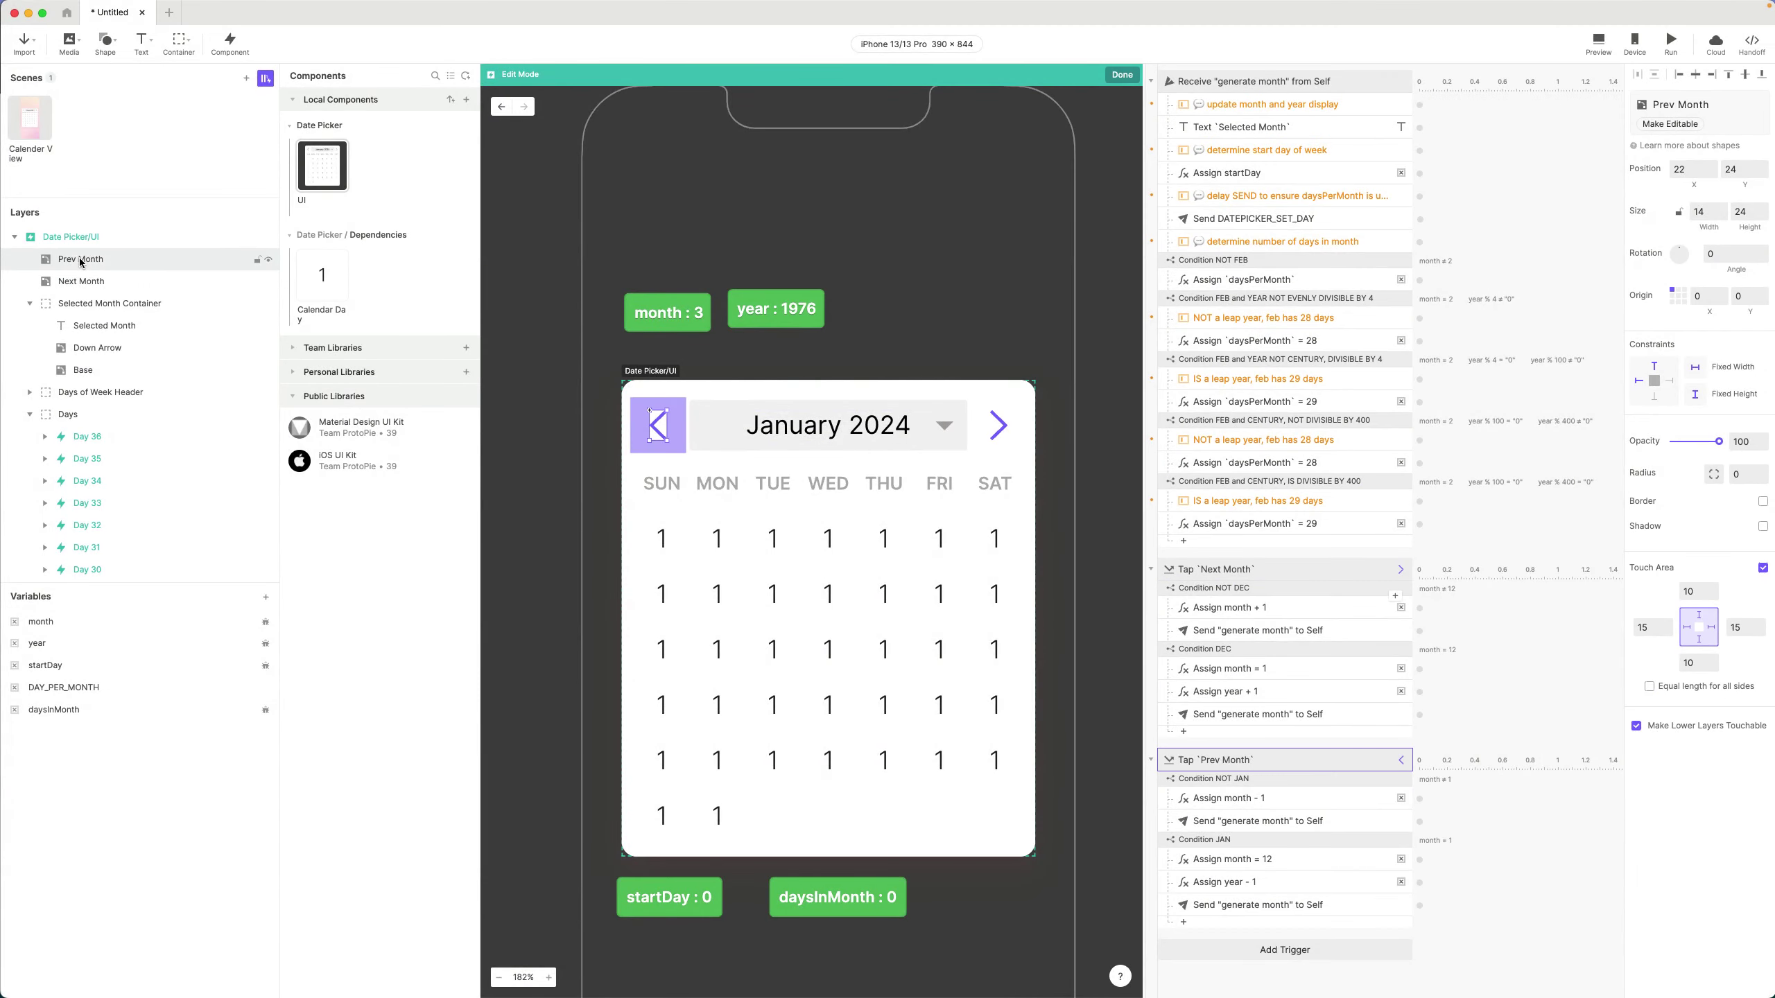
left_click(98, 285)
left_click(73, 258)
- Open a centred live preview and advance the calendar from February to June 2024
left_click(1598, 43)
left_click_drag(1609, 20, 1187, 98)
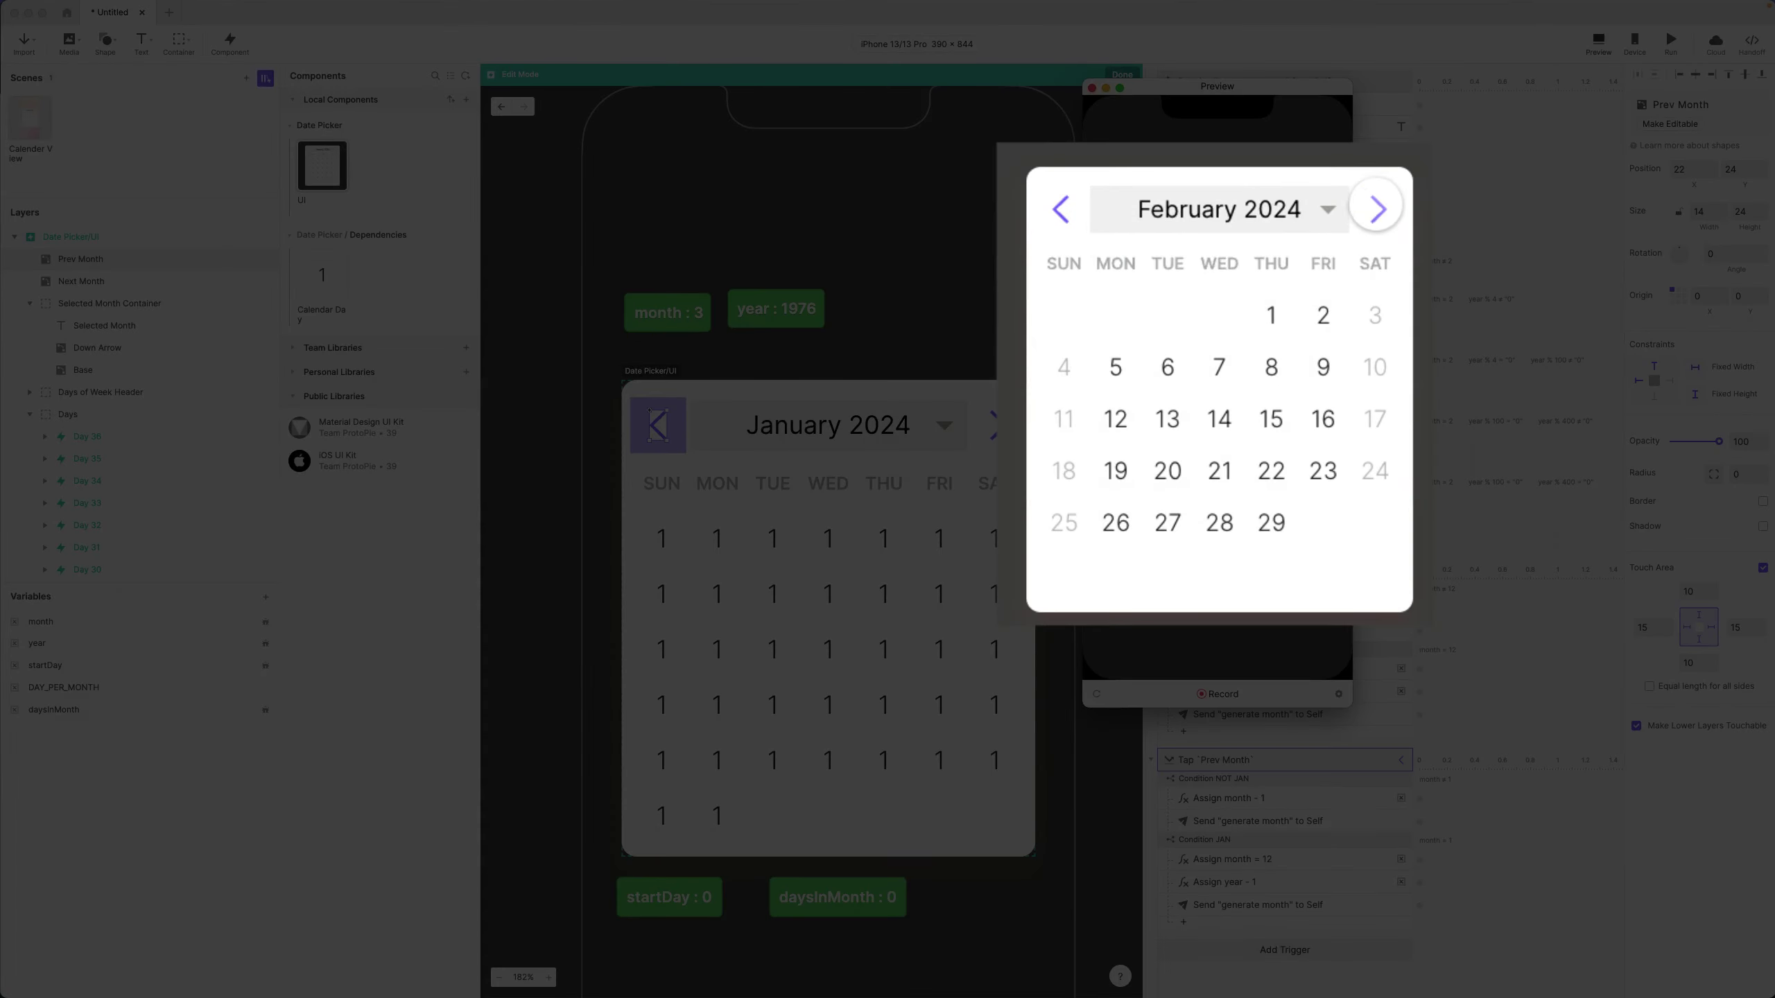
left_click(1311, 281)
left_click(1311, 281)
left_click(1311, 280)
left_click(1310, 281)
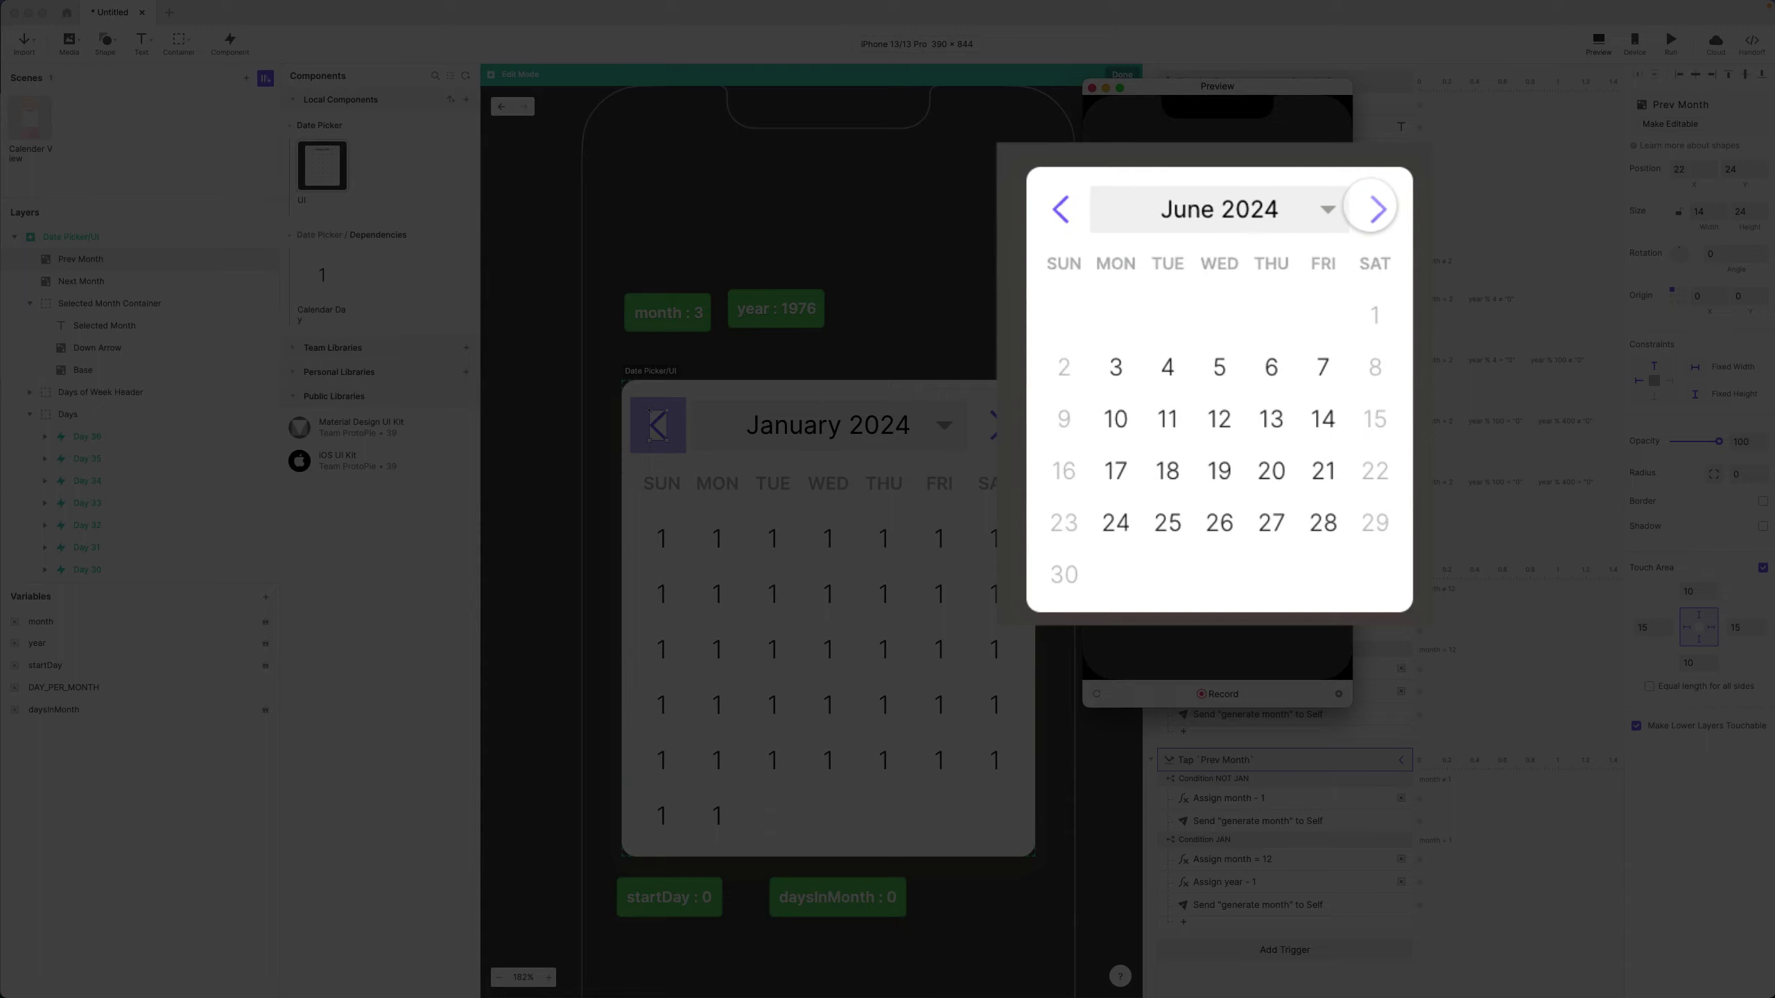